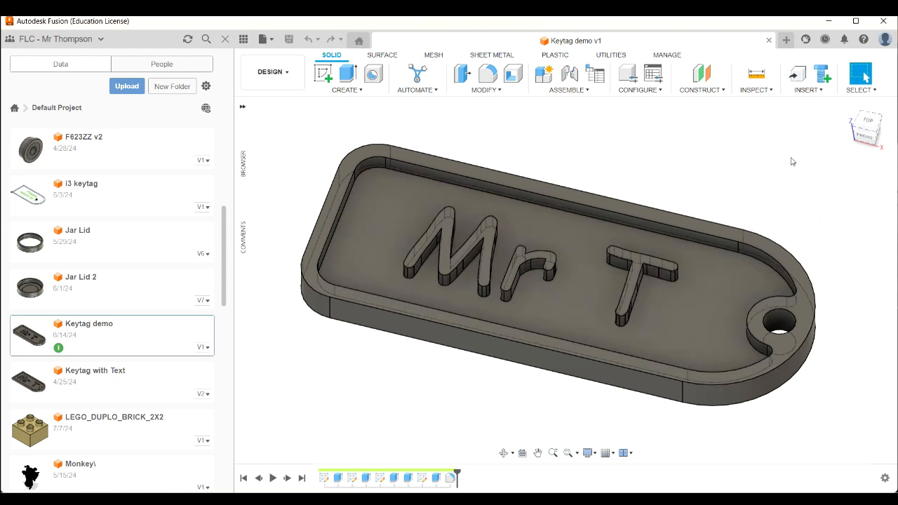
Step: Close the Keytag demo design and browse the saved designs in the Default Project
click(768, 41)
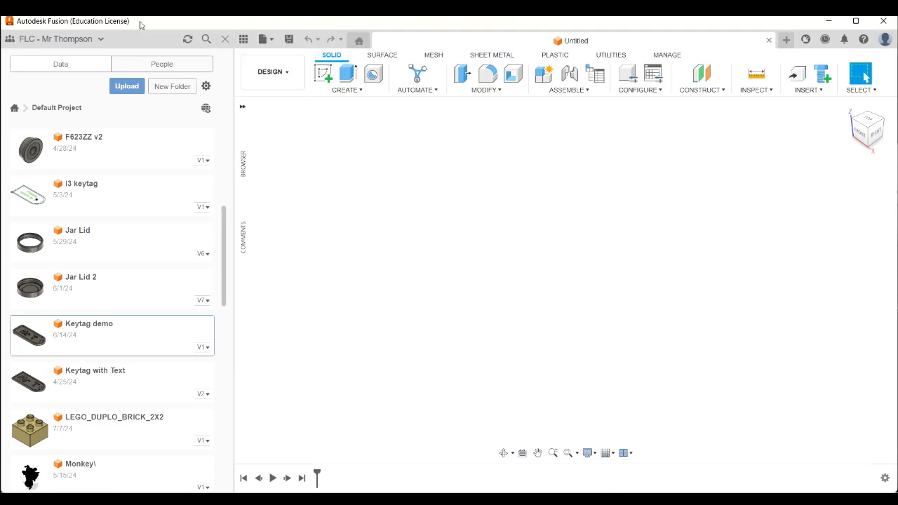
click(244, 40)
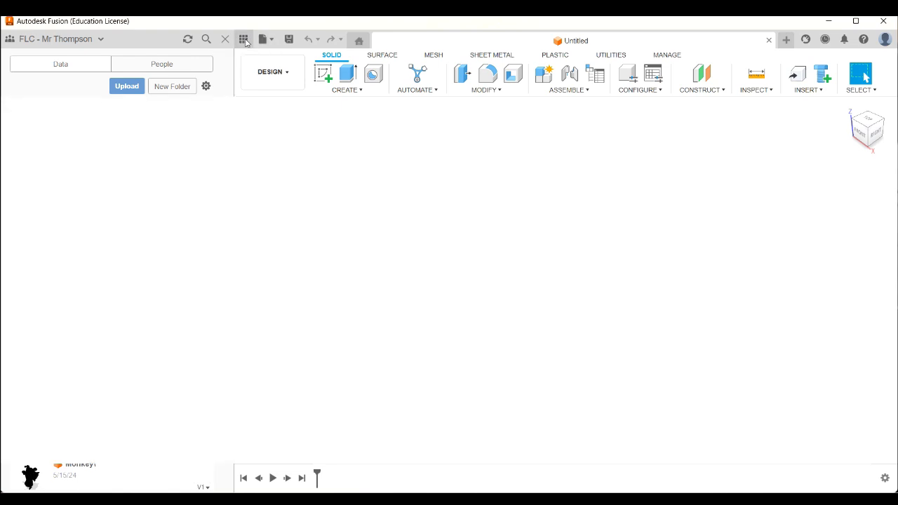
click(7, 40)
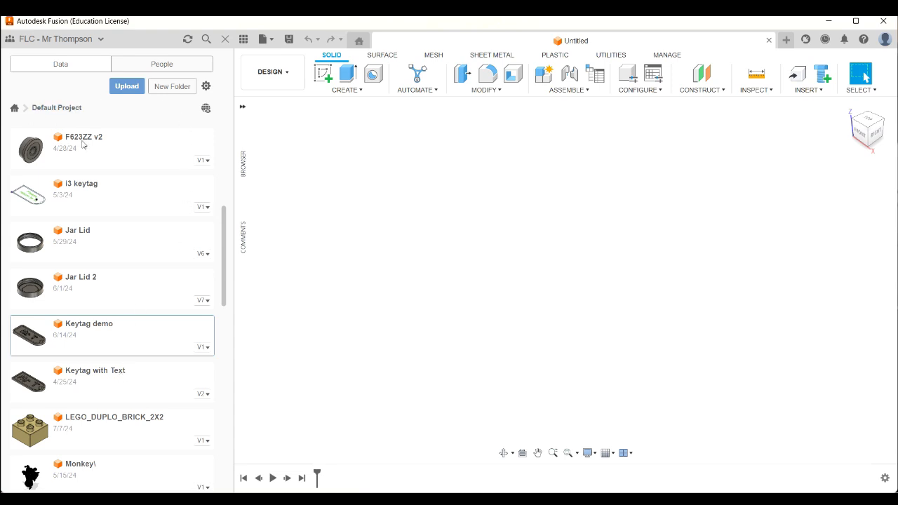
scroll(111, 298, down, 1)
scroll(110, 297, up, 5)
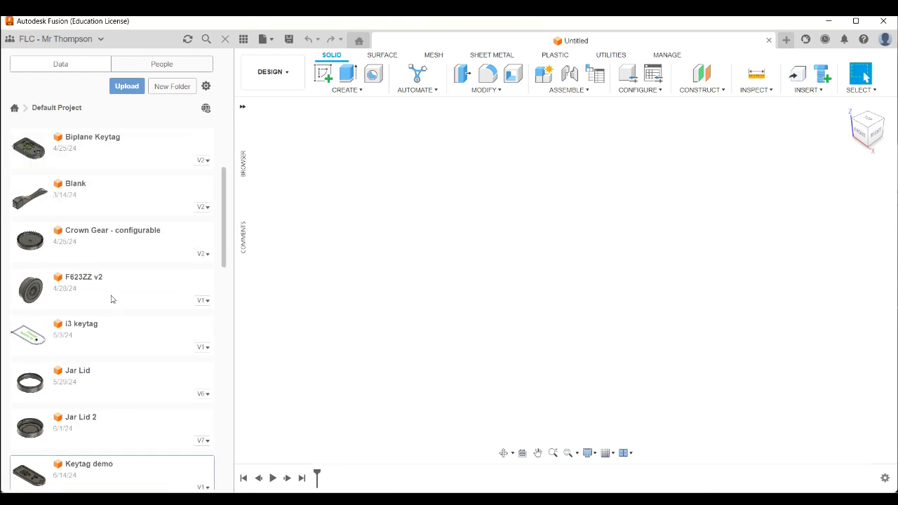
scroll(105, 176, up, 1)
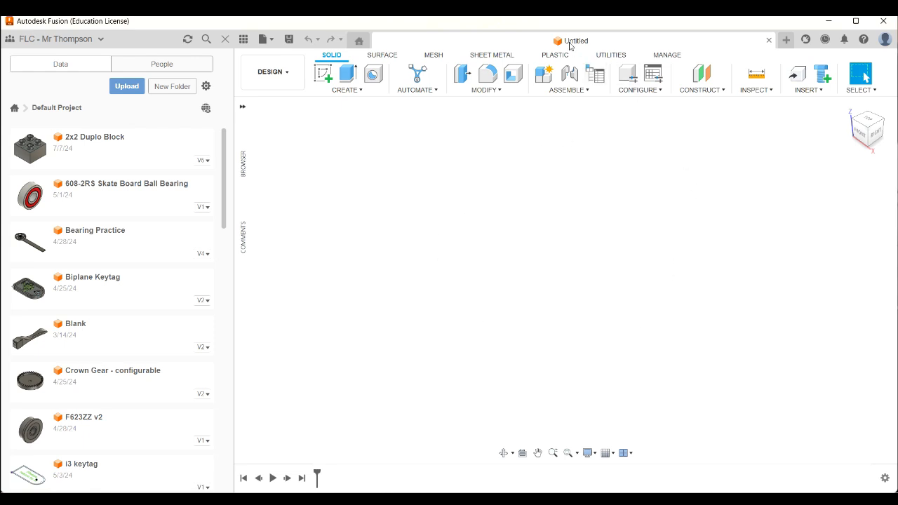
Step: Expand the browser tree of the empty design and collapse the comments area
click(242, 107)
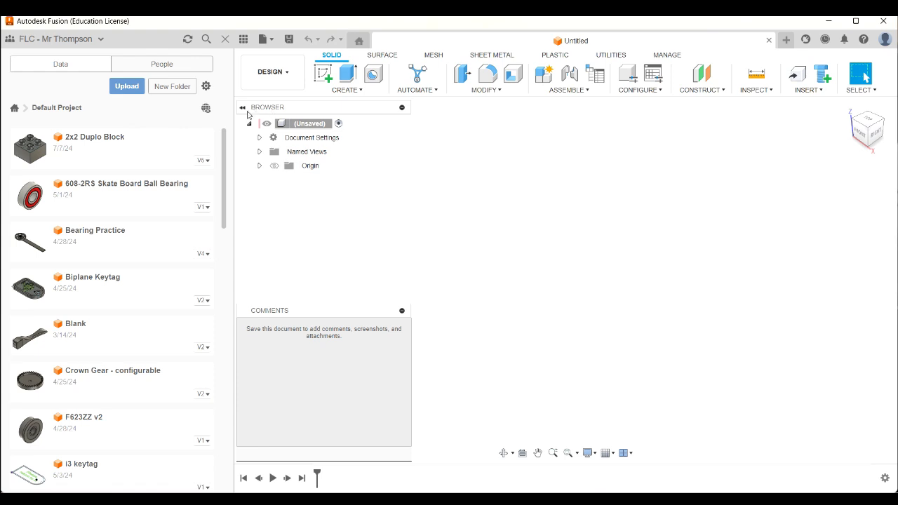
click(242, 107)
click(242, 106)
click(401, 309)
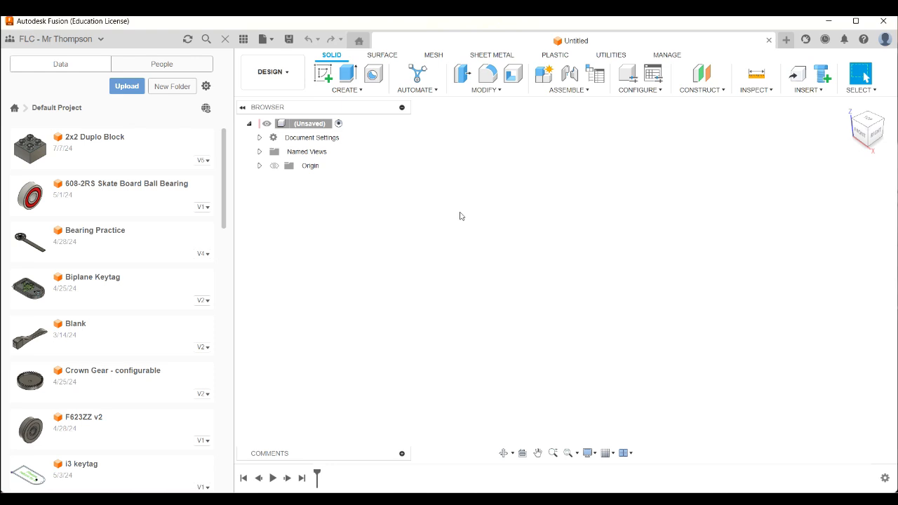
Step: Start a new sketch on the horizontal XY plane
click(323, 77)
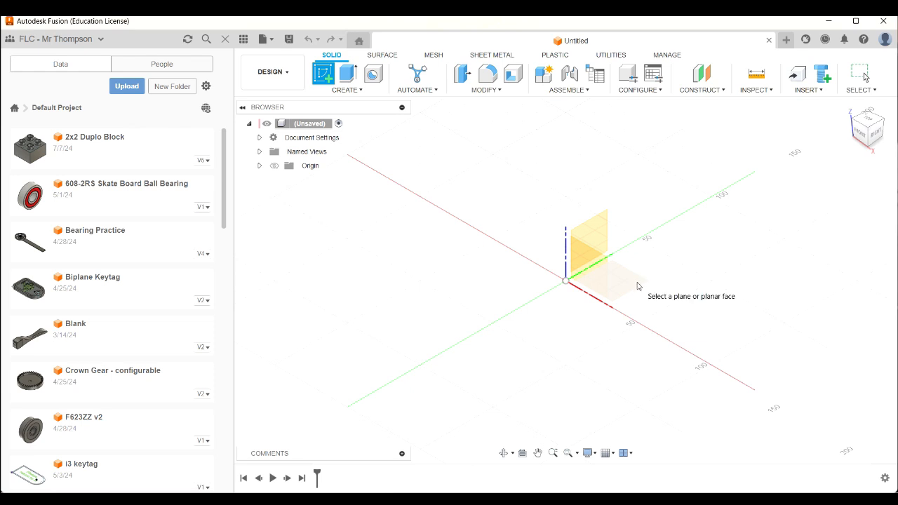
click(638, 286)
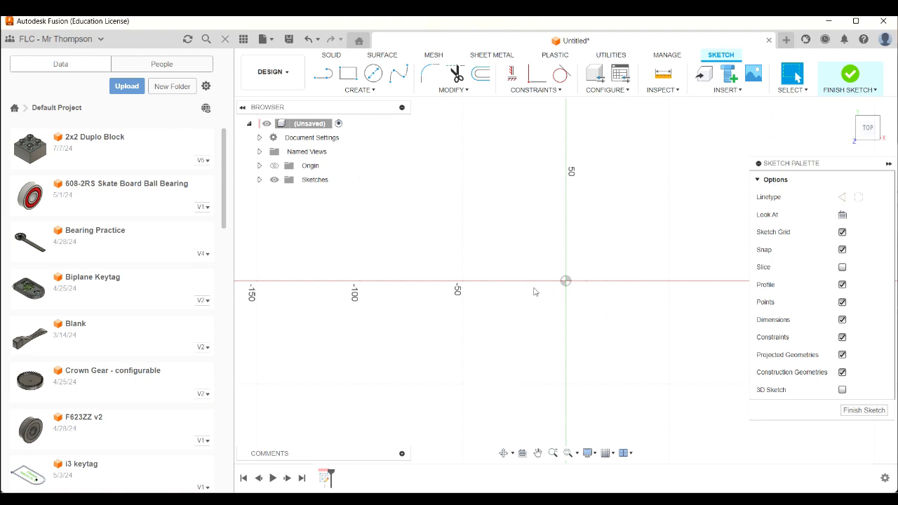
click(538, 453)
mouse_move(594, 318)
mouse_down()
mouse_move(367, 339)
mouse_move(564, 297)
mouse_up()
mouse_move(559, 169)
mouse_down()
mouse_move(399, 348)
mouse_move(571, 225)
mouse_up()
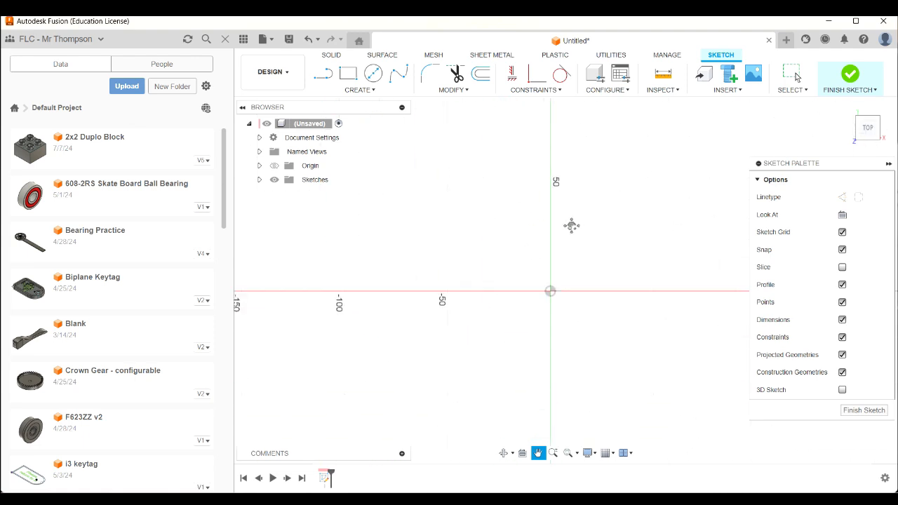
mouse_move(577, 363)
mouse_down()
mouse_move(611, 367)
mouse_move(521, 397)
mouse_up()
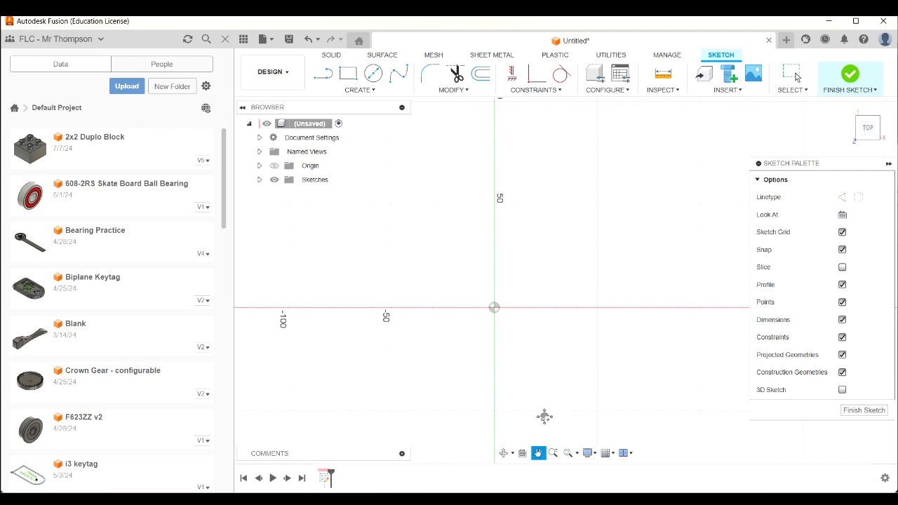
key(Escape)
scroll(509, 317, down, 5)
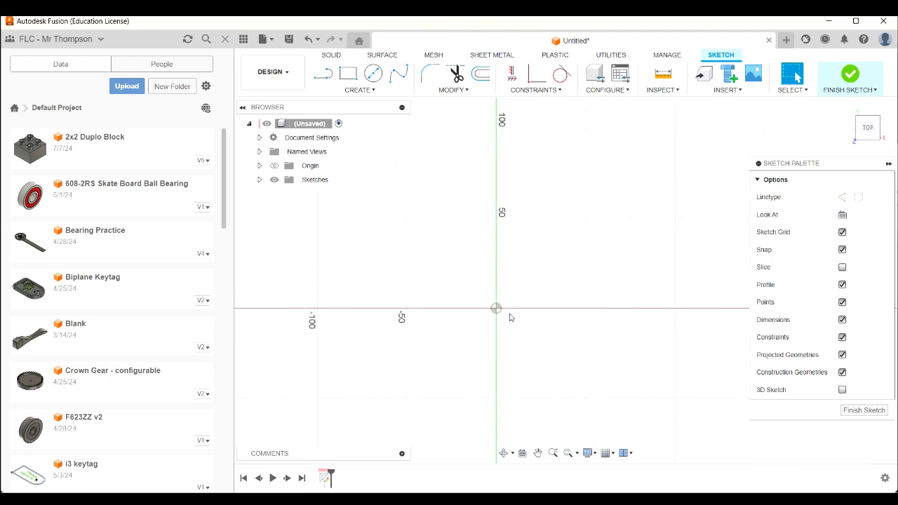
scroll(510, 318, up, 5)
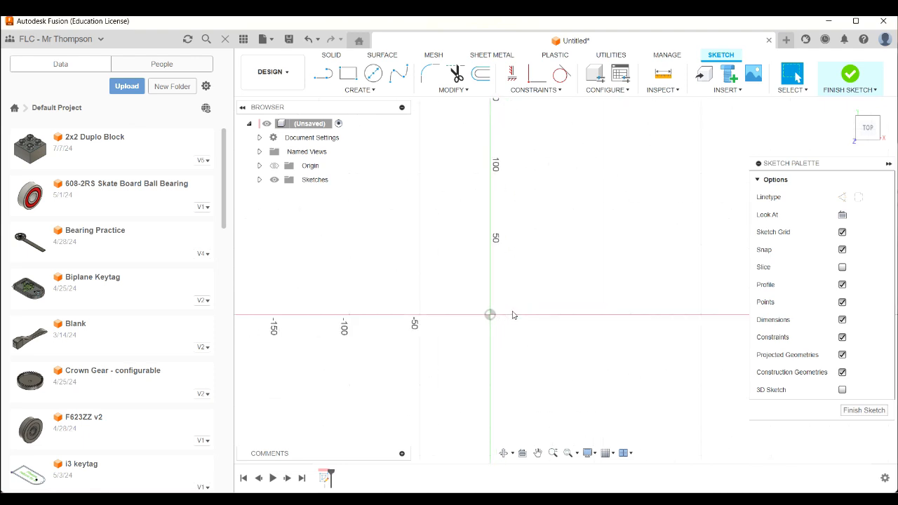
scroll(512, 315, down, 3)
scroll(513, 316, up, 3)
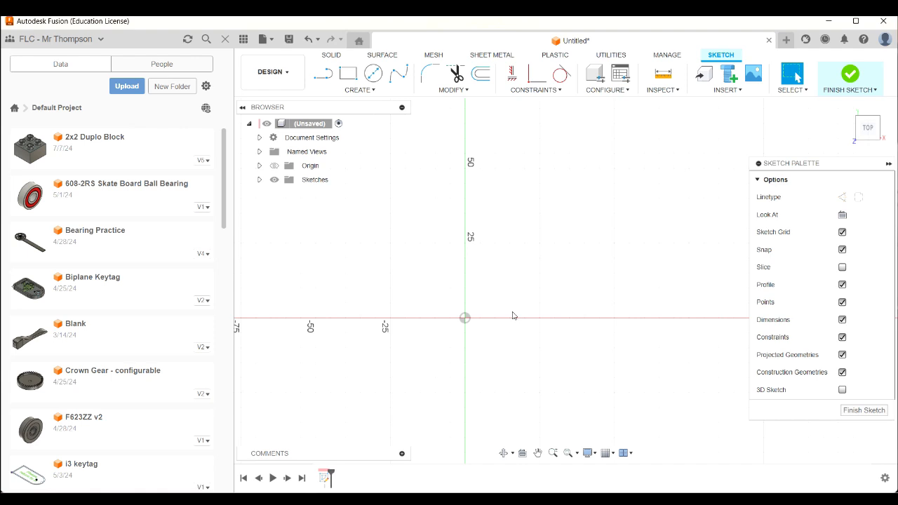
scroll(512, 315, down, 4)
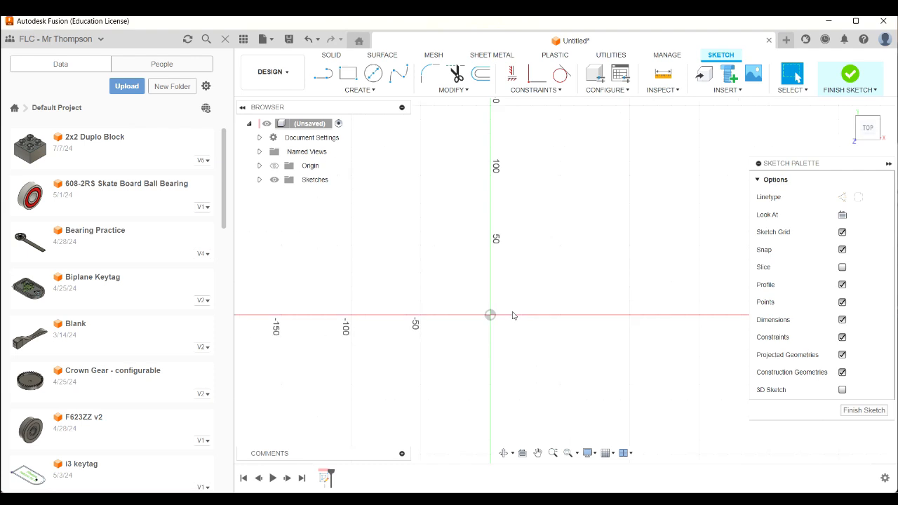
scroll(512, 315, down, 1)
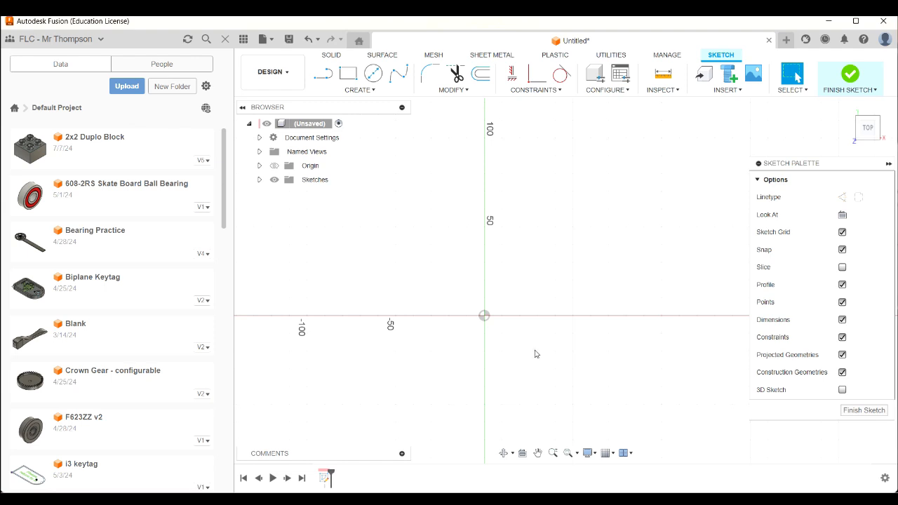
Step: Sketch a center rectangle on the origin, about 133 mm wide and 71 mm high
click(348, 76)
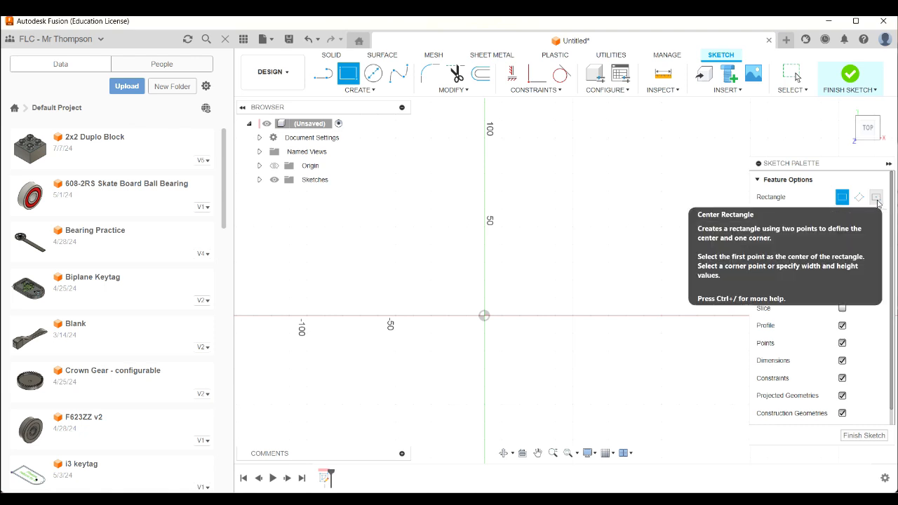
click(876, 199)
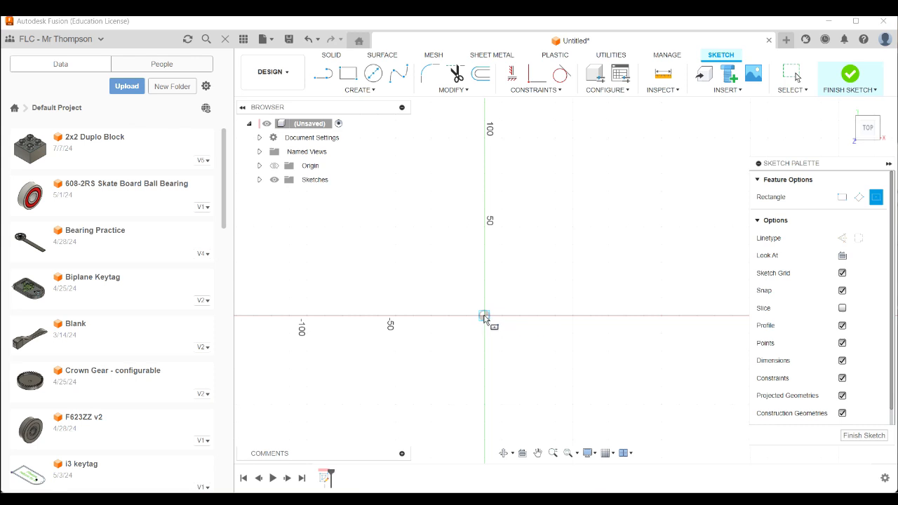
click(483, 317)
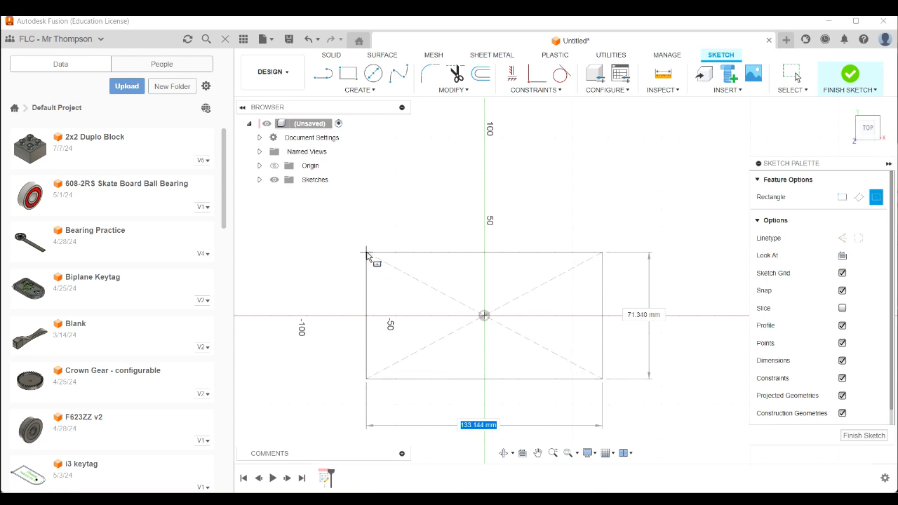
click(367, 256)
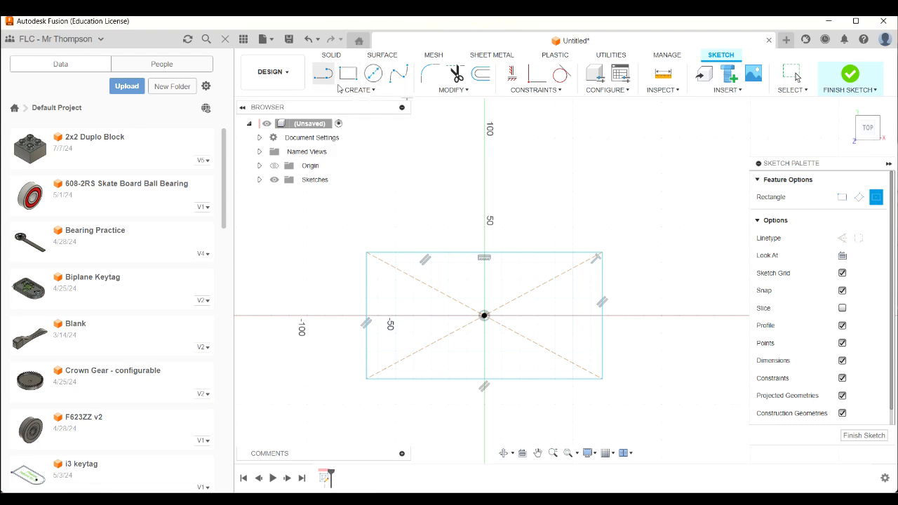
Step: Sketch a center diameter circle of about 71 mm, centred on the midpoint of the rectangle's right edge and reaching its upper corner
click(365, 90)
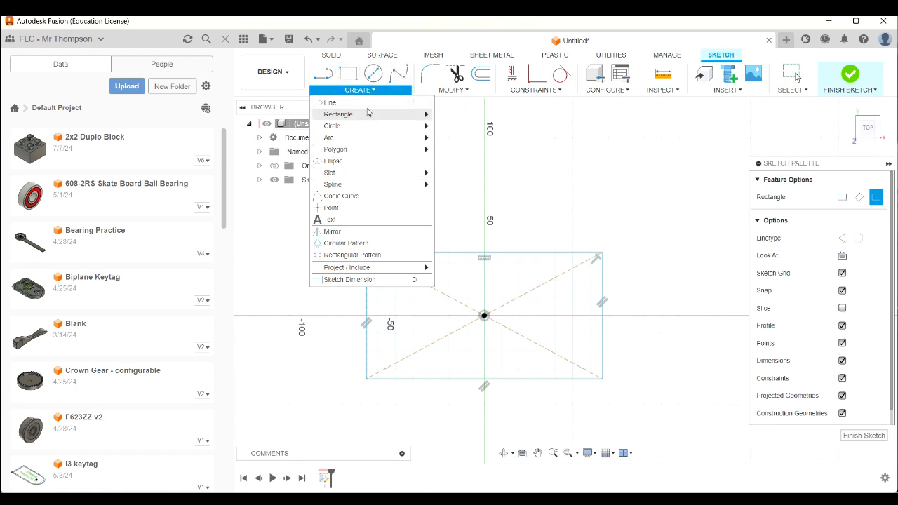
click(372, 92)
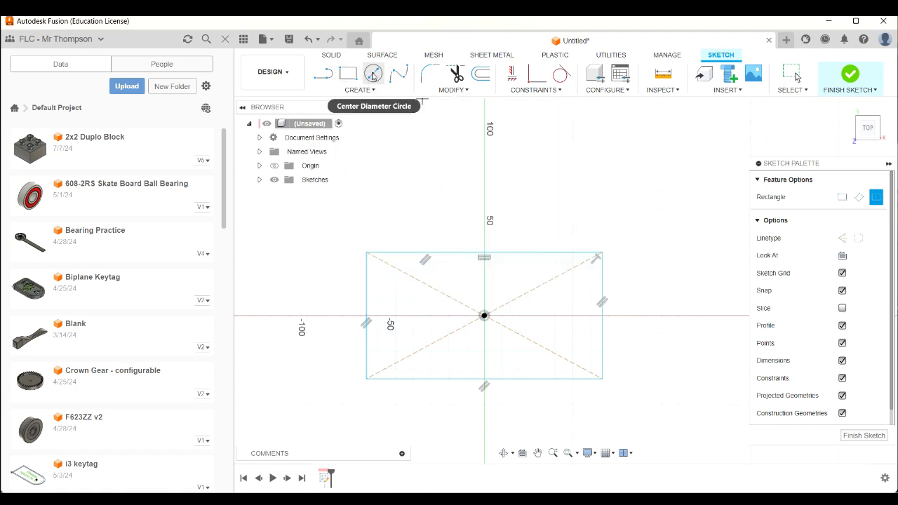
click(360, 90)
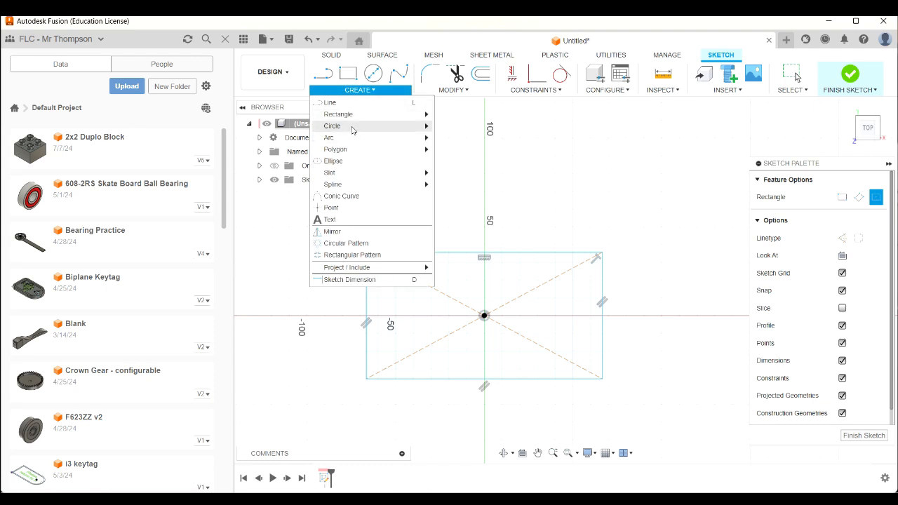
mouse_move(392, 126)
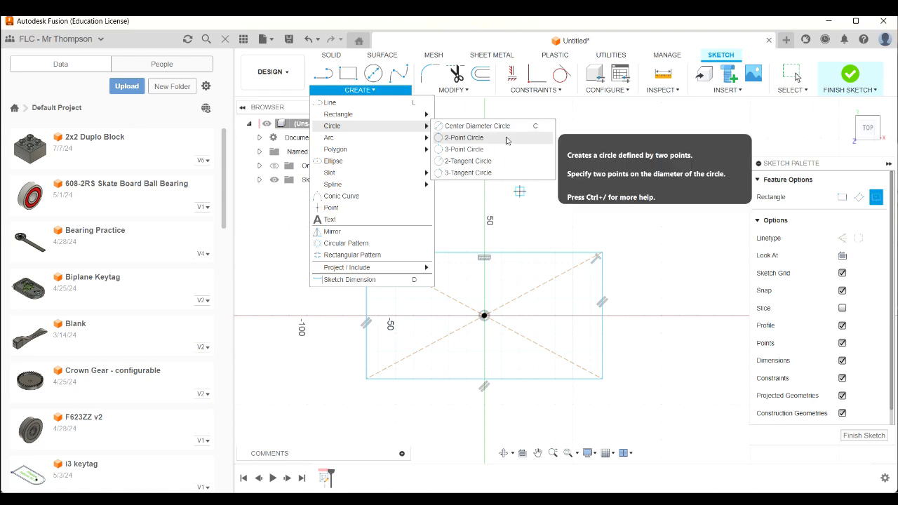
click(505, 128)
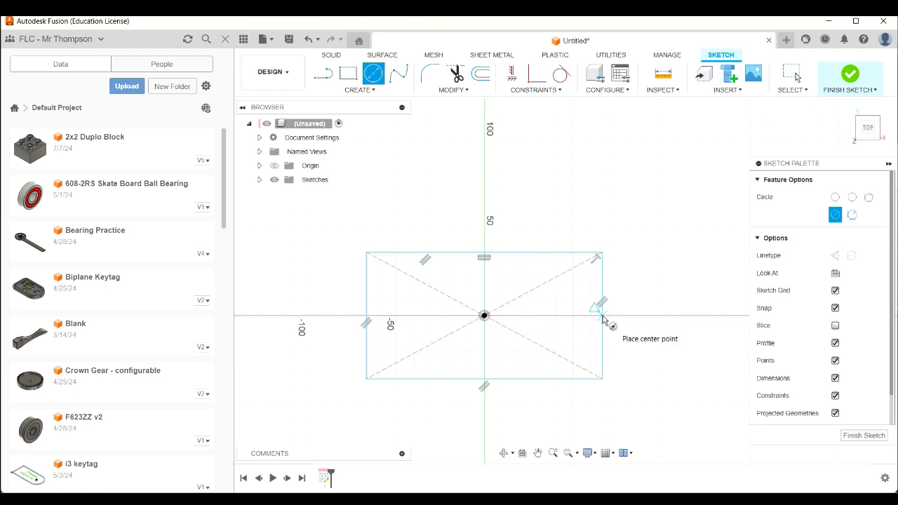
click(602, 317)
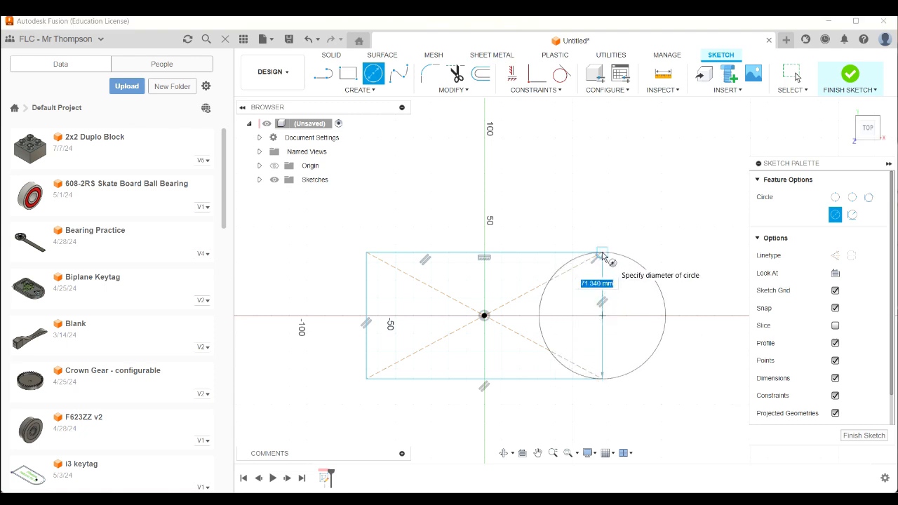
click(602, 255)
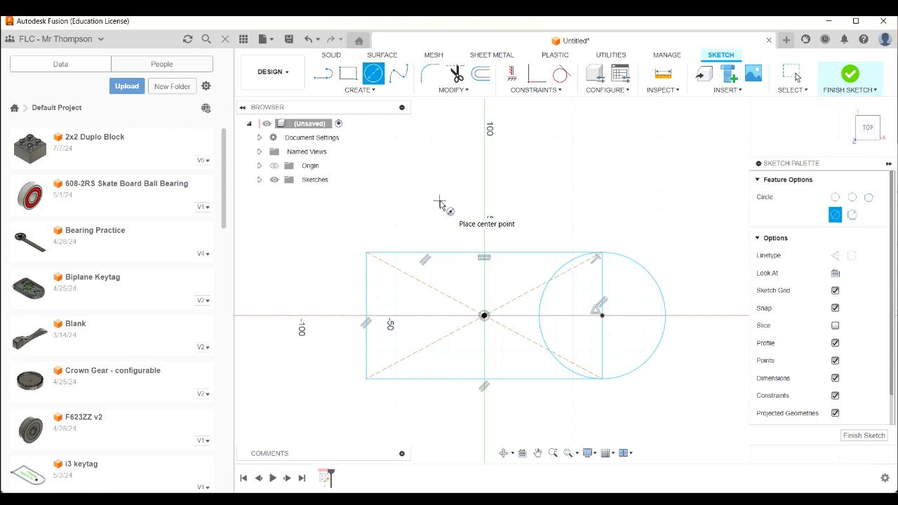
key(Escape)
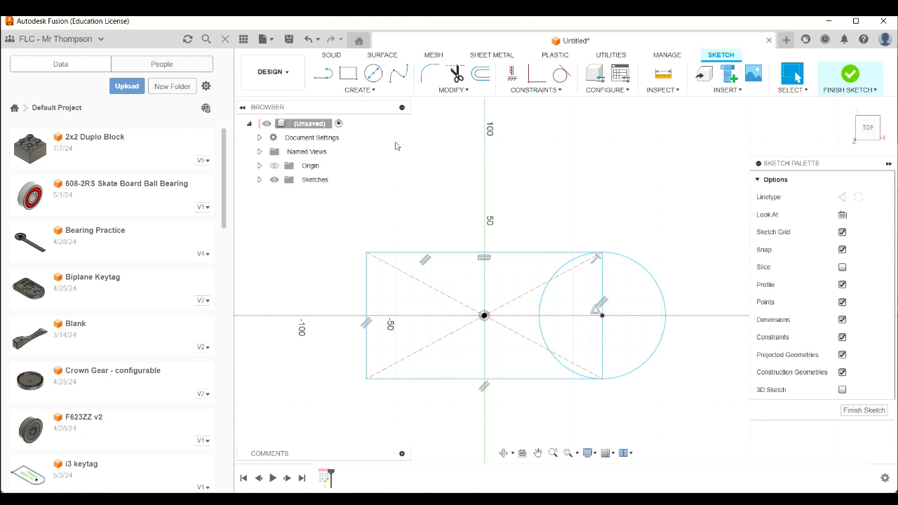
Step: Dimension the rectangle's upper edge above the profile and set its length to 35 mm
click(374, 91)
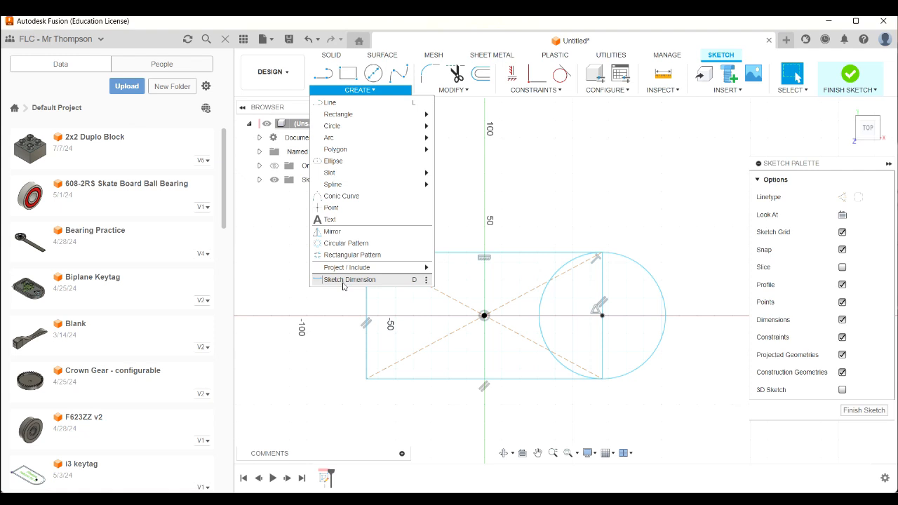
click(559, 184)
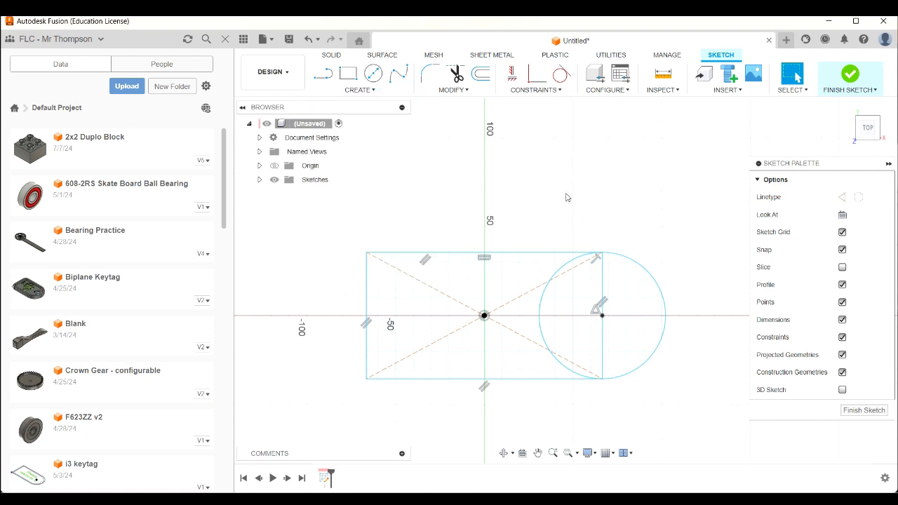
key(d)
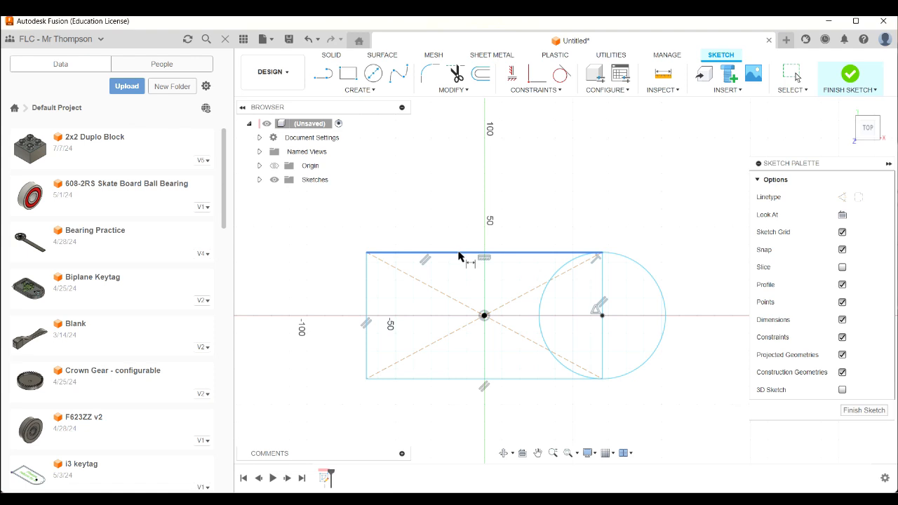
click(459, 253)
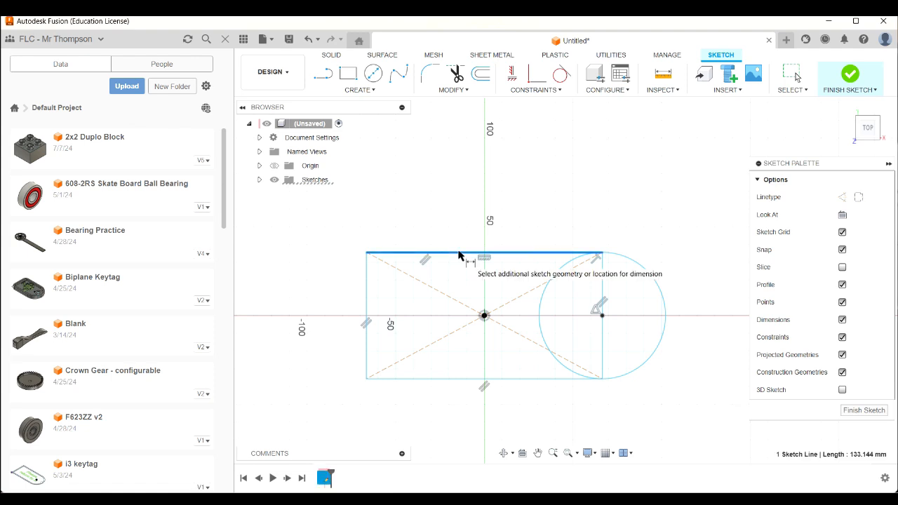
click(477, 203)
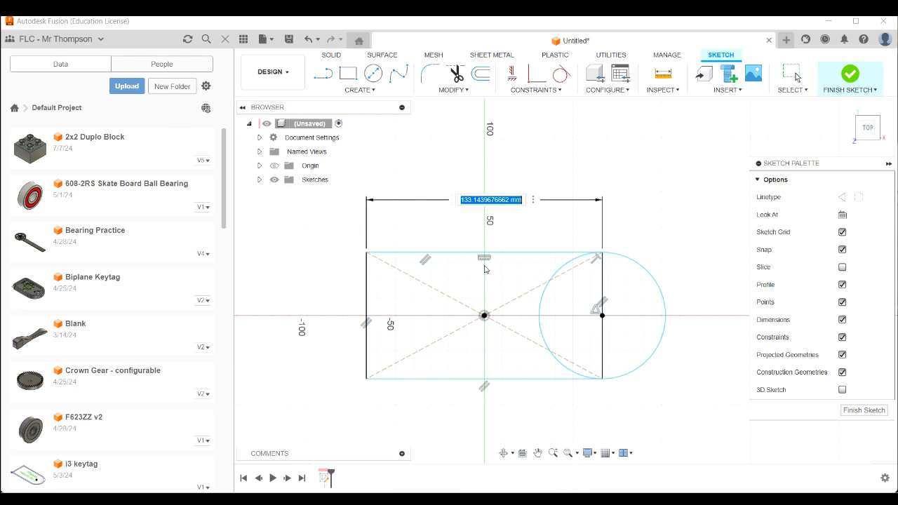
text(35)
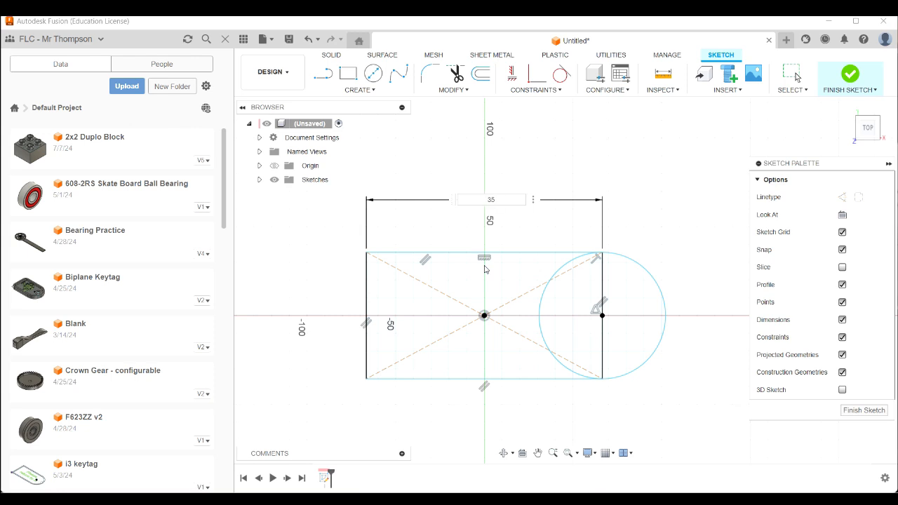
key(Return)
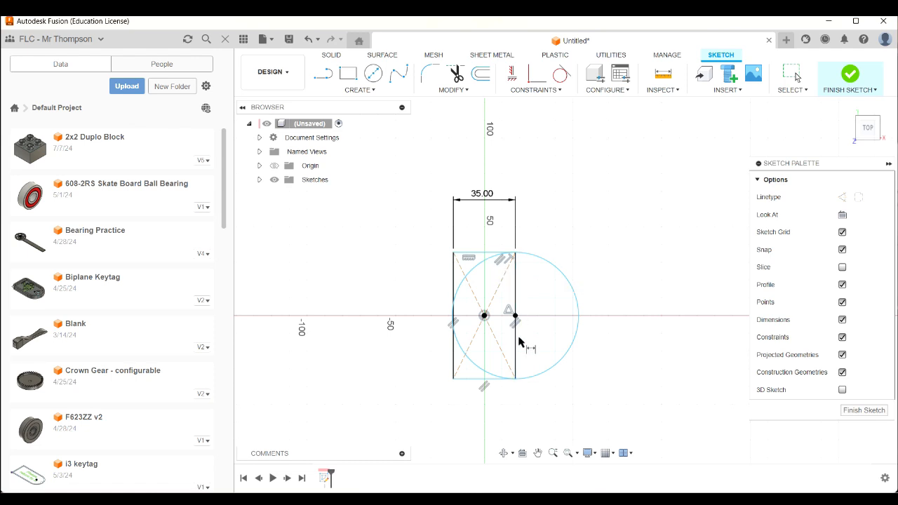
Step: Dimension the rectangle's left edge outside the profile and set its length to 15 mm
click(453, 293)
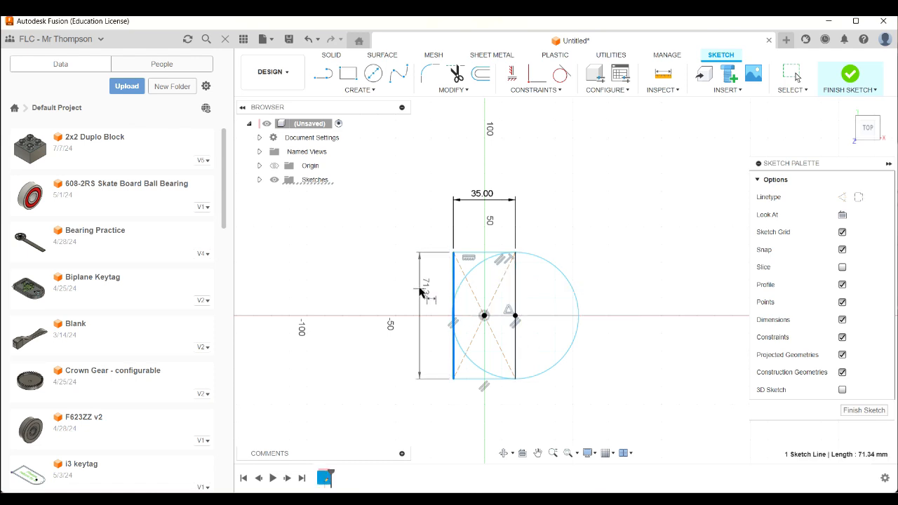
click(422, 289)
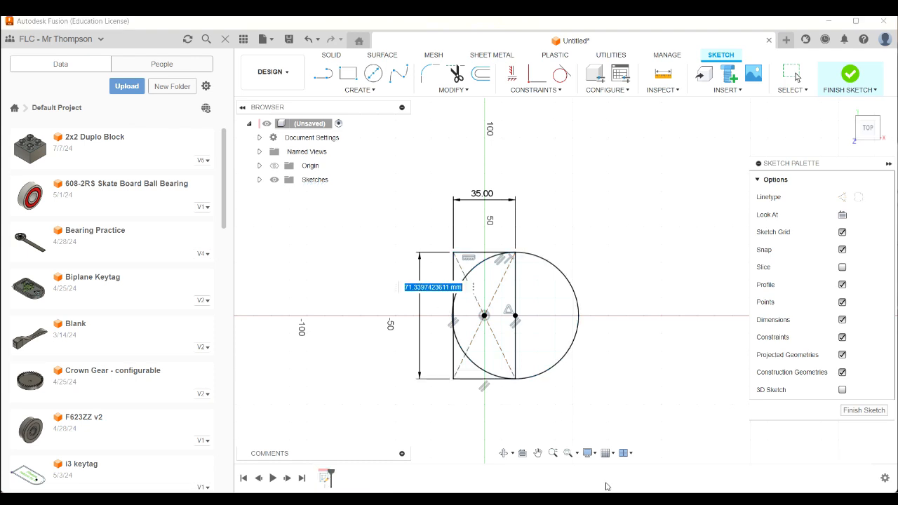
text(15)
key(Return)
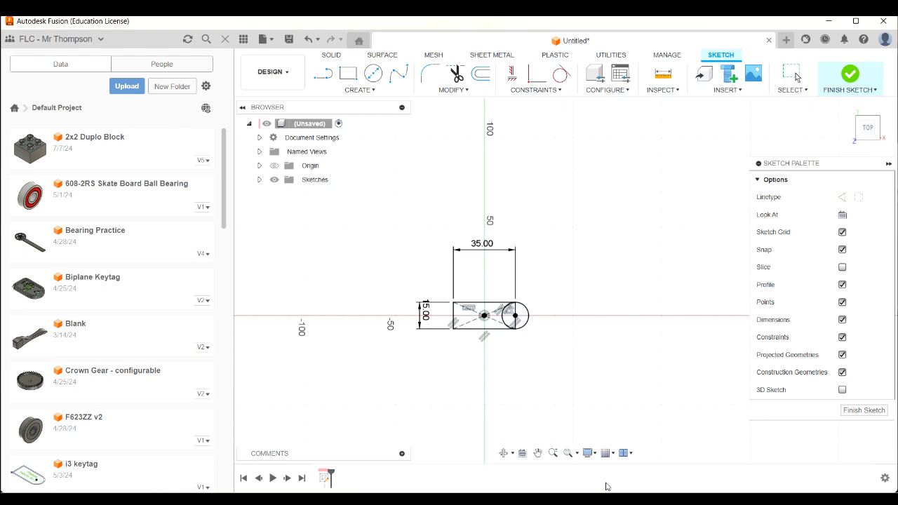
Step: Change the rectangle's height dimension to 25 mm
scroll(500, 331, up, 5)
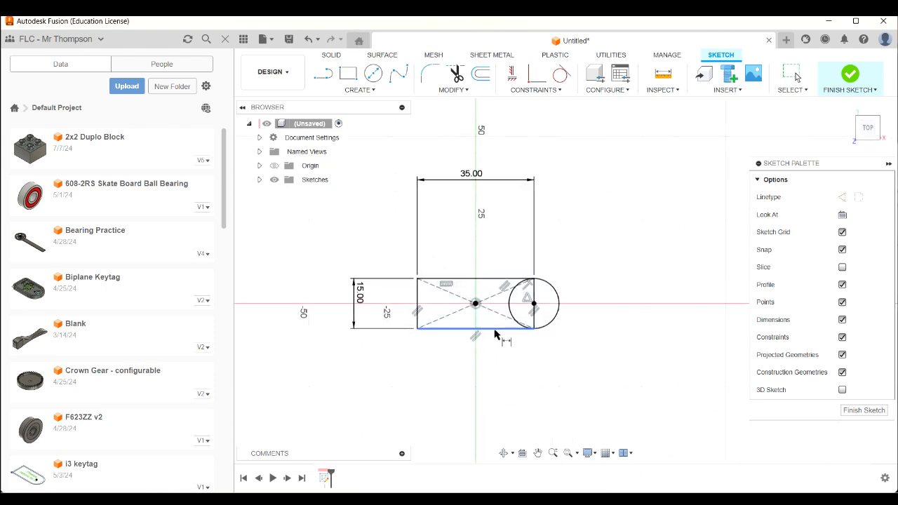
scroll(443, 314, down, 2)
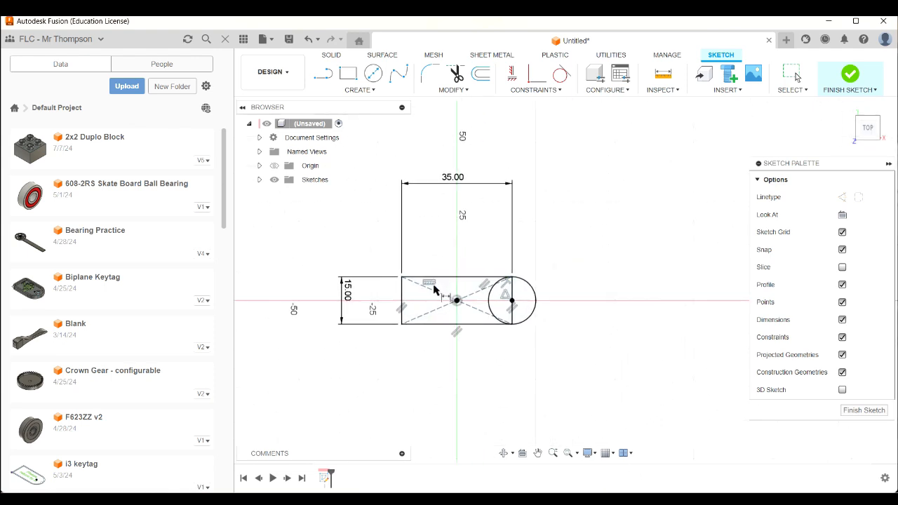
scroll(434, 288, up, 2)
scroll(434, 287, down, 1)
scroll(434, 287, up, 1)
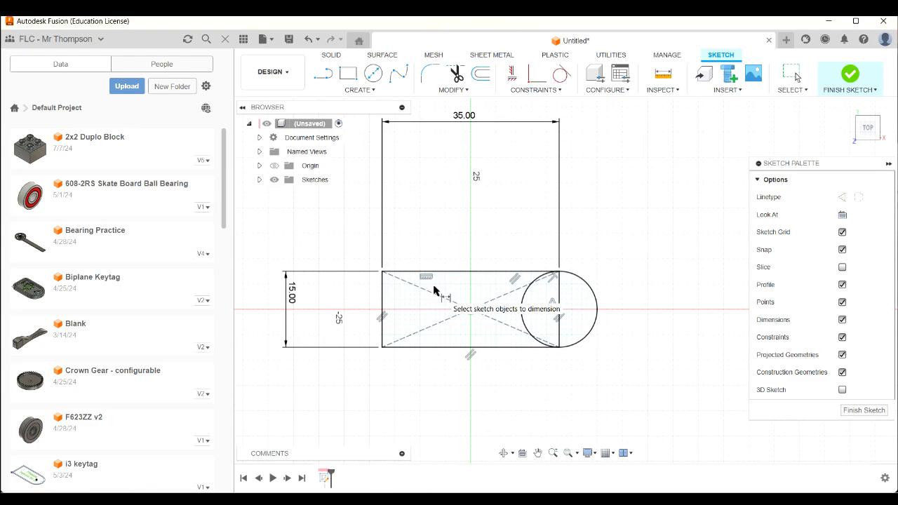
double_click(293, 295)
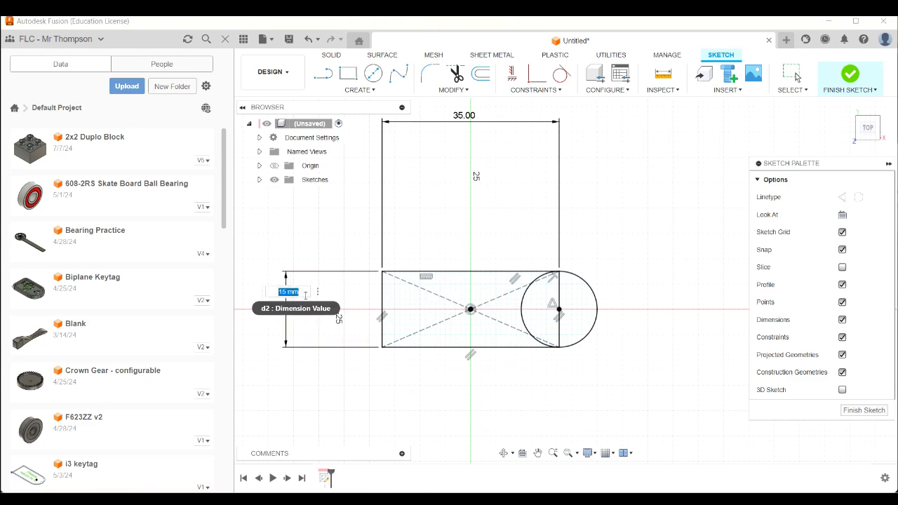
text(25)
key(Return)
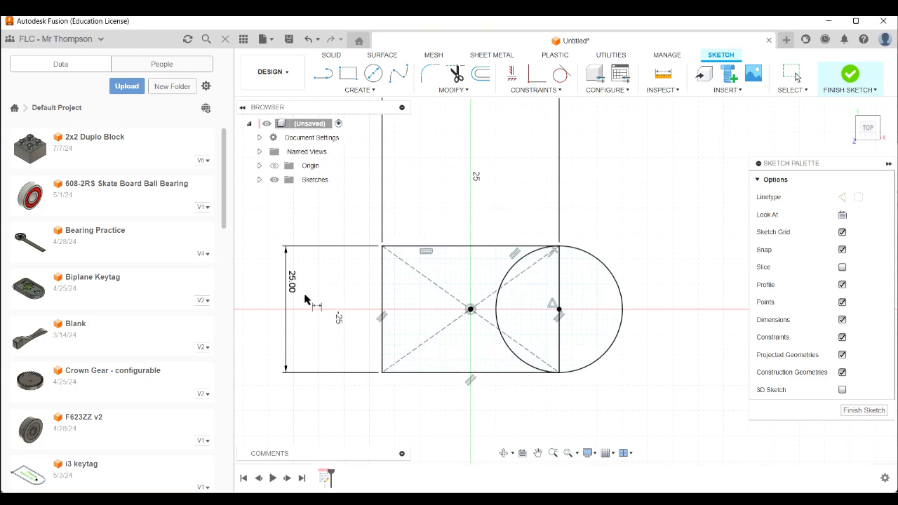
Step: Set the rectangle's height dimension to 20 mm and leave the dimension command
double_click(291, 280)
text(20)
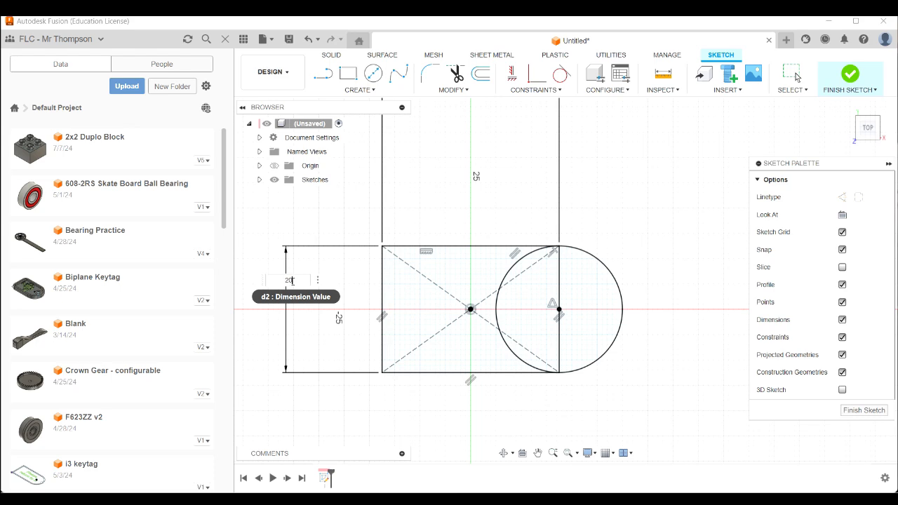
key(Return)
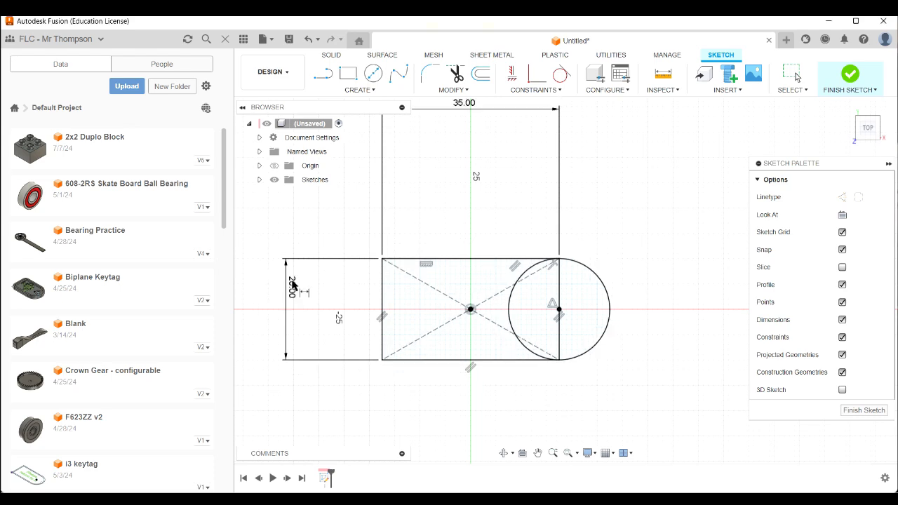
scroll(541, 237, down, 3)
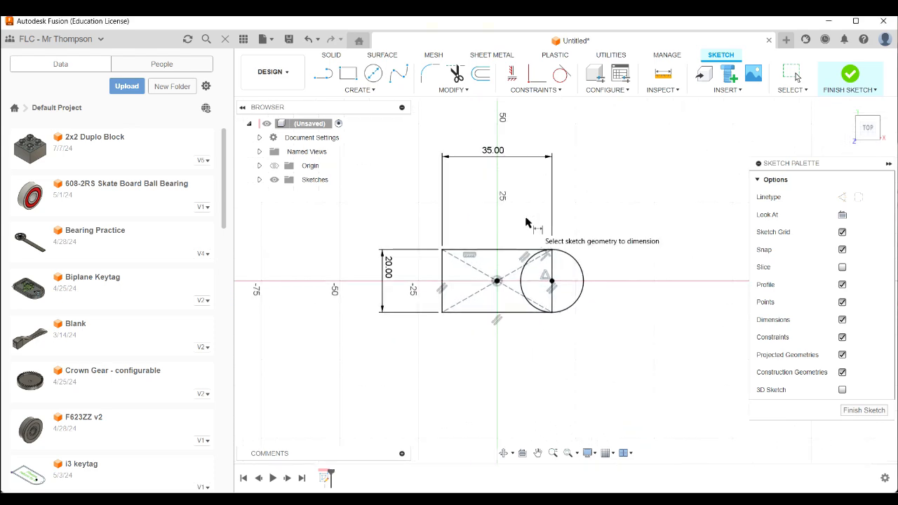
key(Escape)
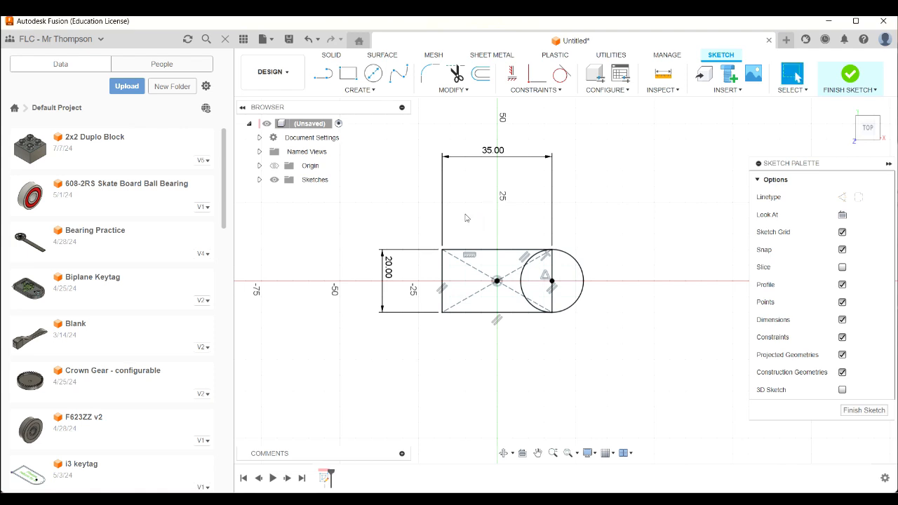
Step: Move the 35 mm width dimension and the 20 mm height dimension closer to the rectangle
click(493, 152)
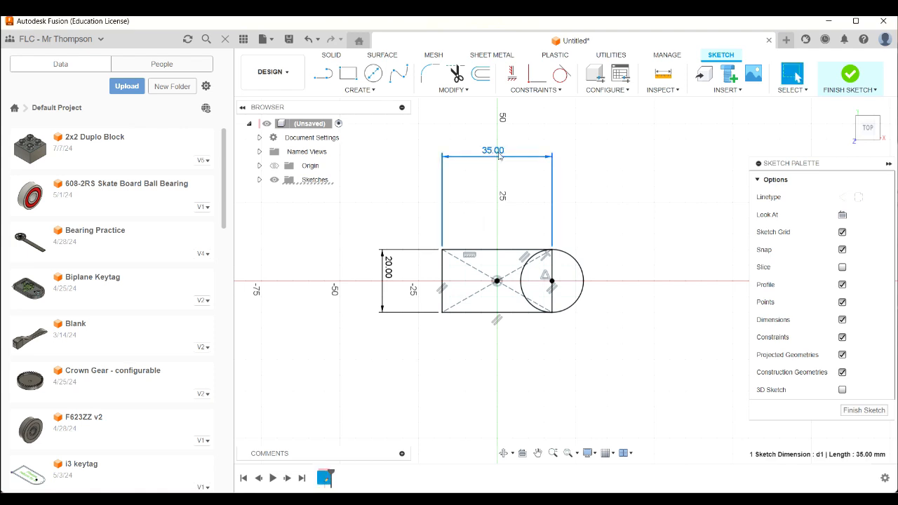
drag(496, 154, 501, 224)
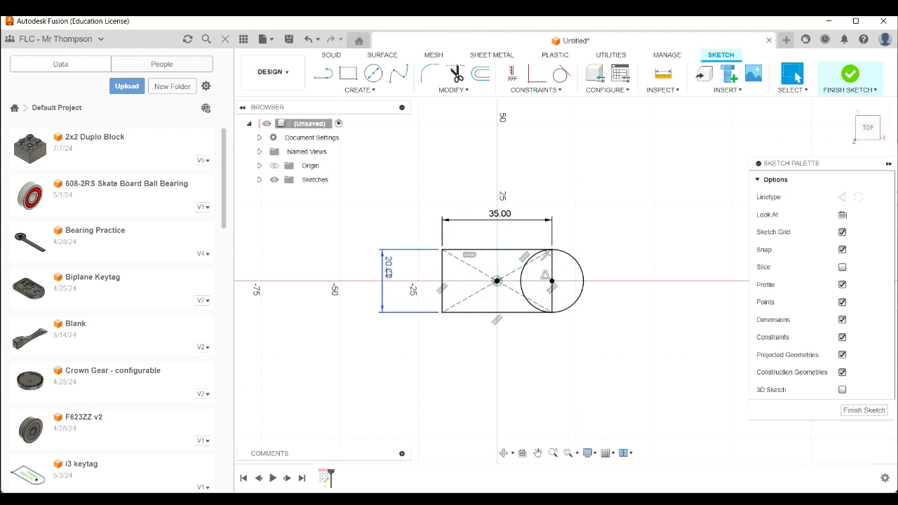
drag(388, 274, 412, 272)
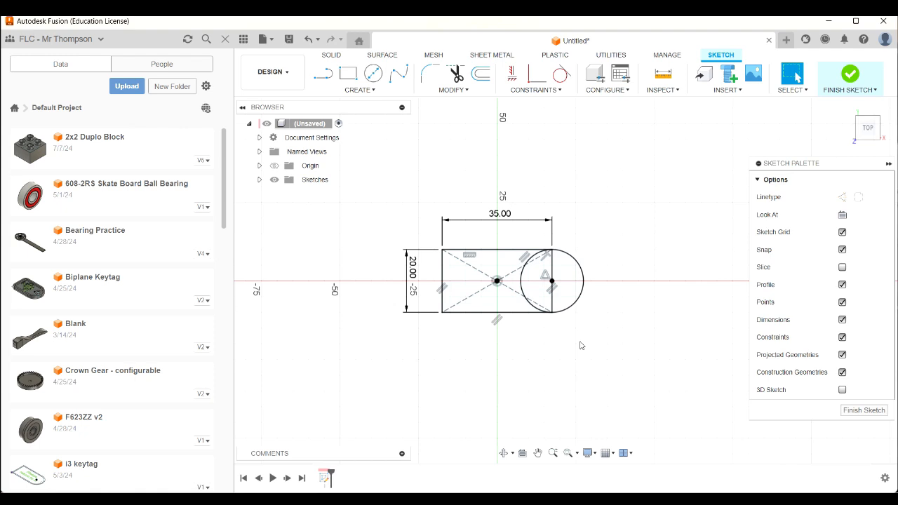
Step: Finish the sketch and start an Extrude with all three profiles of the rectangle and circle selected
click(850, 75)
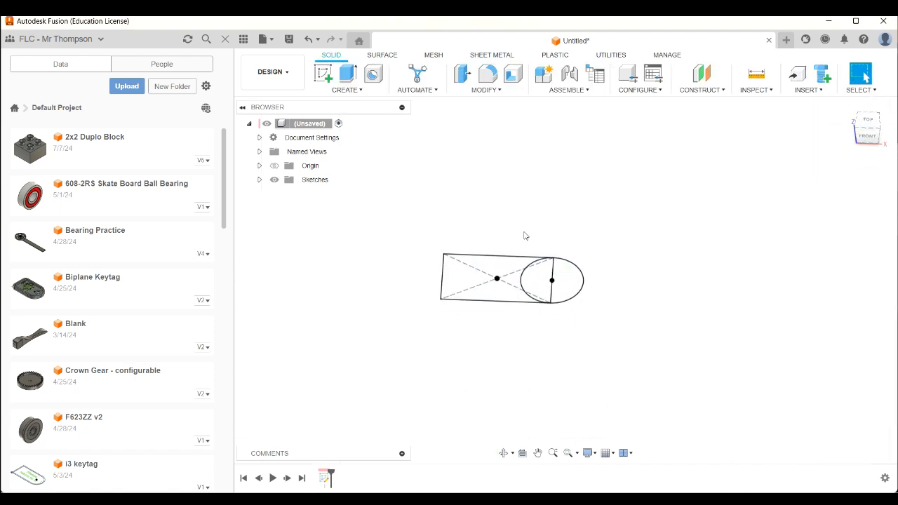
click(359, 93)
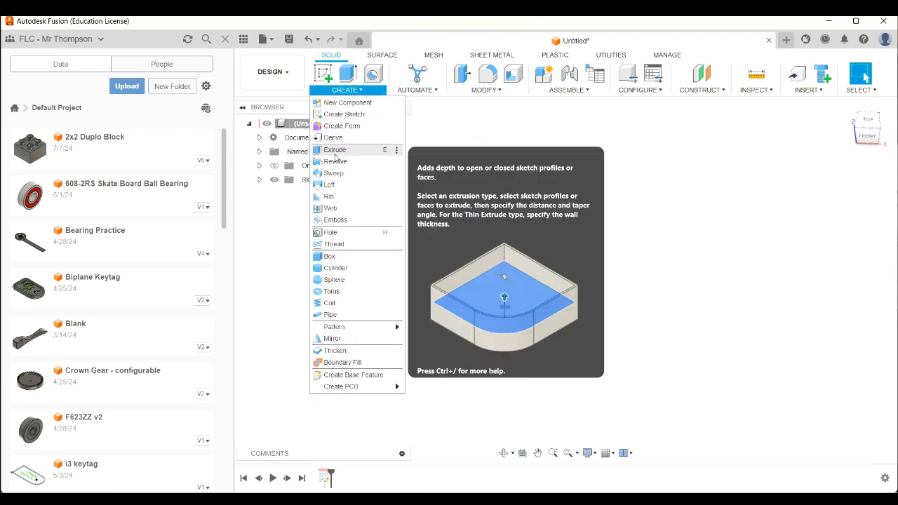
mouse_move(353, 78)
click(617, 178)
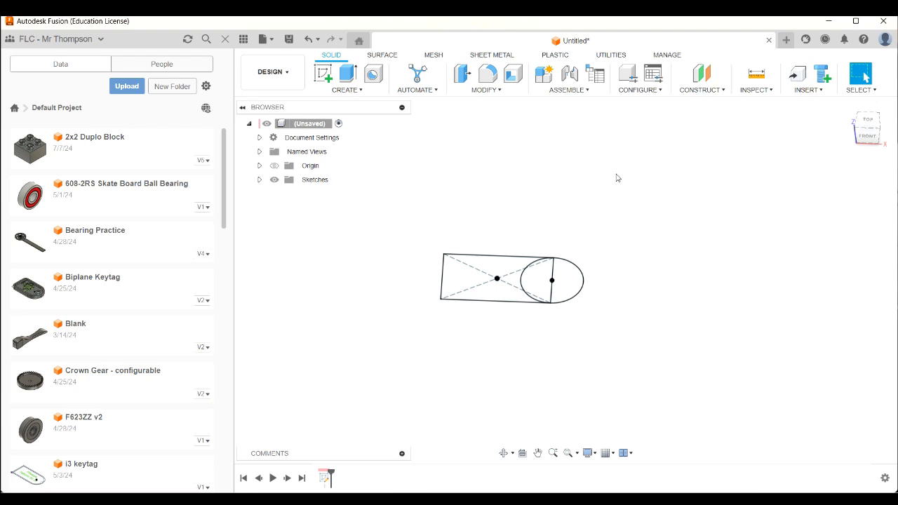
key(e)
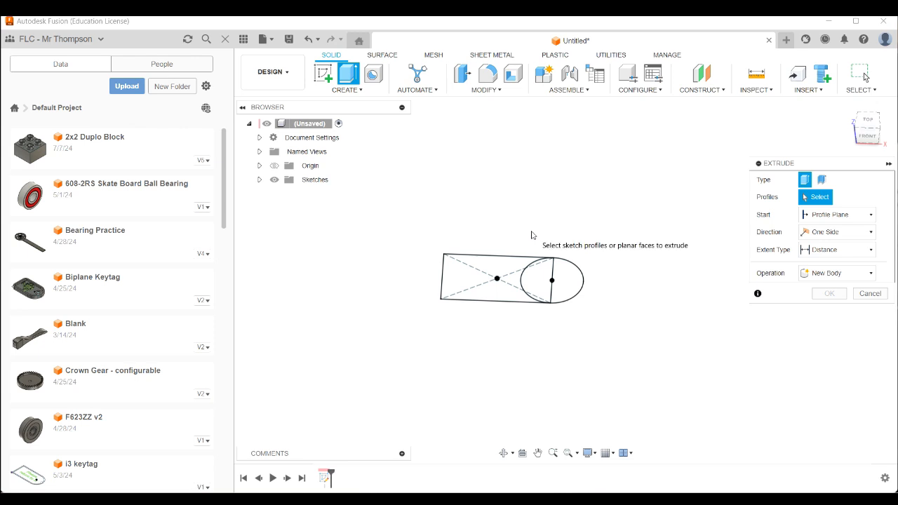
click(496, 275)
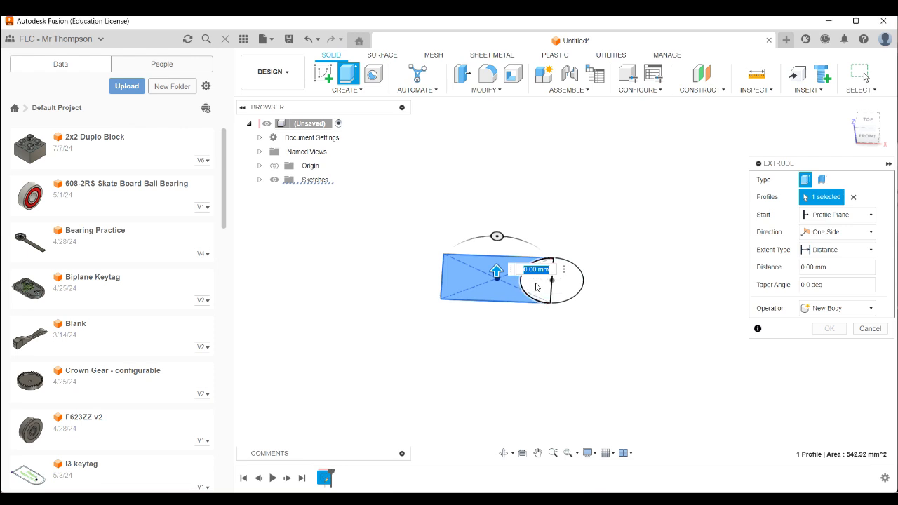
click(536, 286)
click(578, 277)
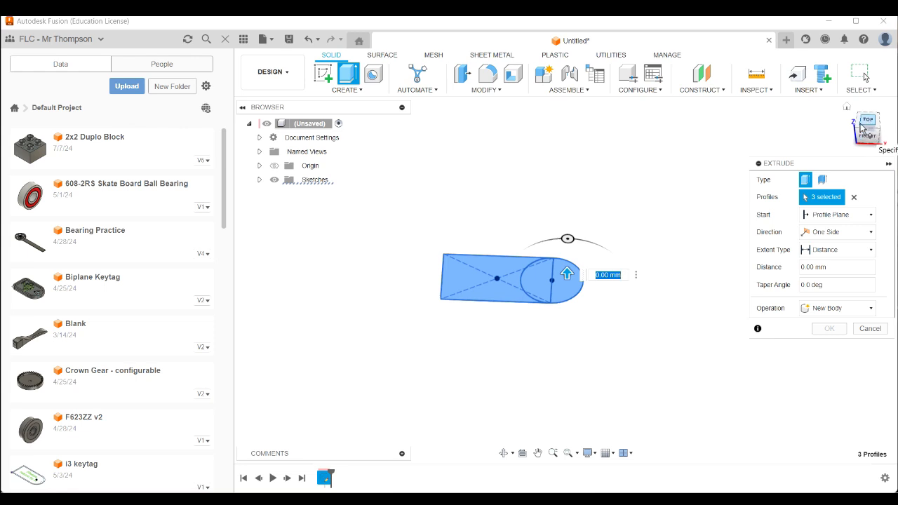
Step: Examine the selected profiles from the front, the top, the side and below, and return to the home view
mouse_move(875, 140)
mouse_down()
mouse_move(870, 118)
mouse_move(846, 116)
mouse_move(879, 141)
mouse_move(875, 116)
mouse_move(878, 139)
mouse_move(887, 118)
mouse_move(882, 130)
mouse_up()
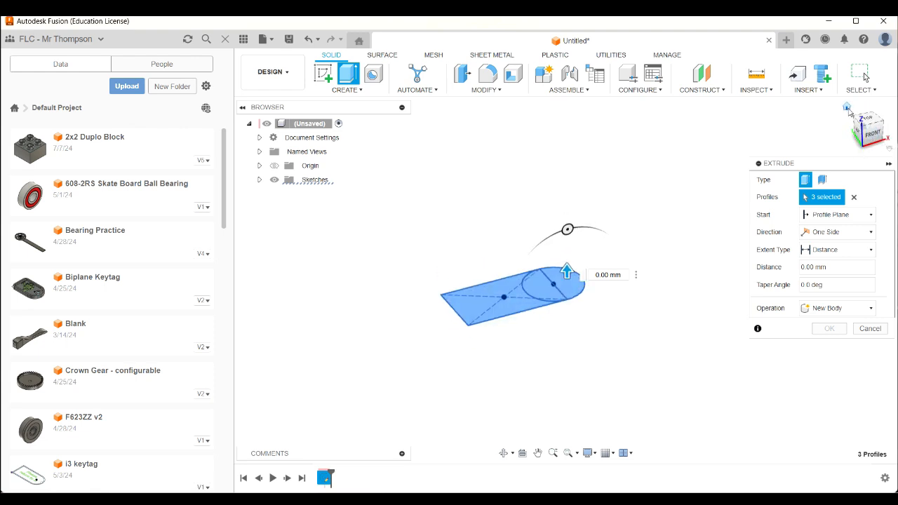
click(847, 109)
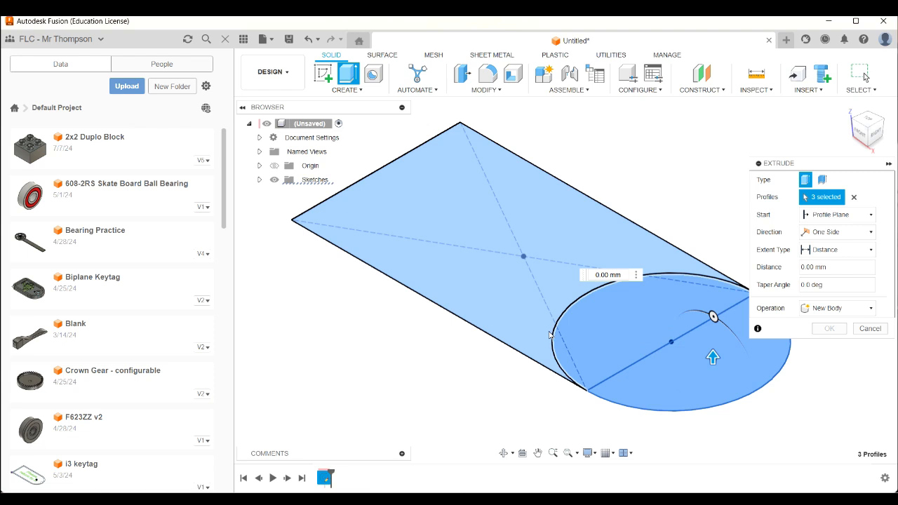
click(861, 132)
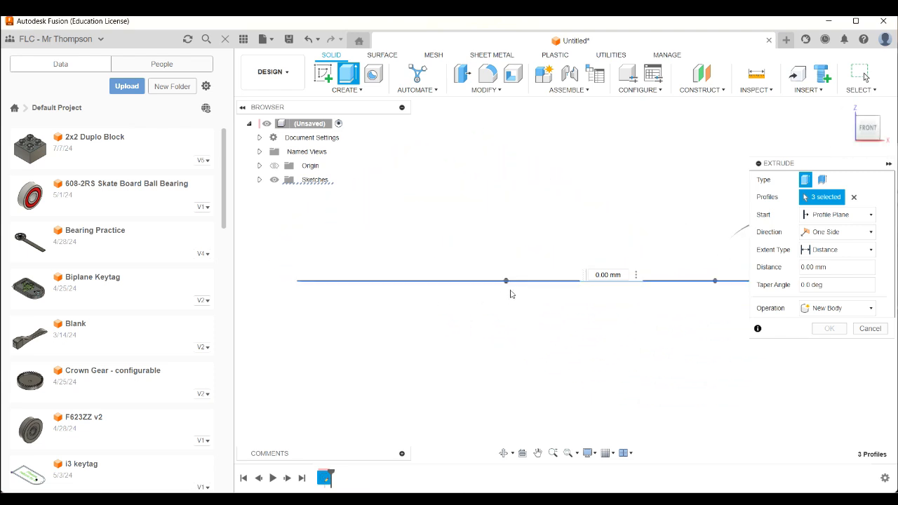
click(881, 108)
click(881, 107)
click(881, 108)
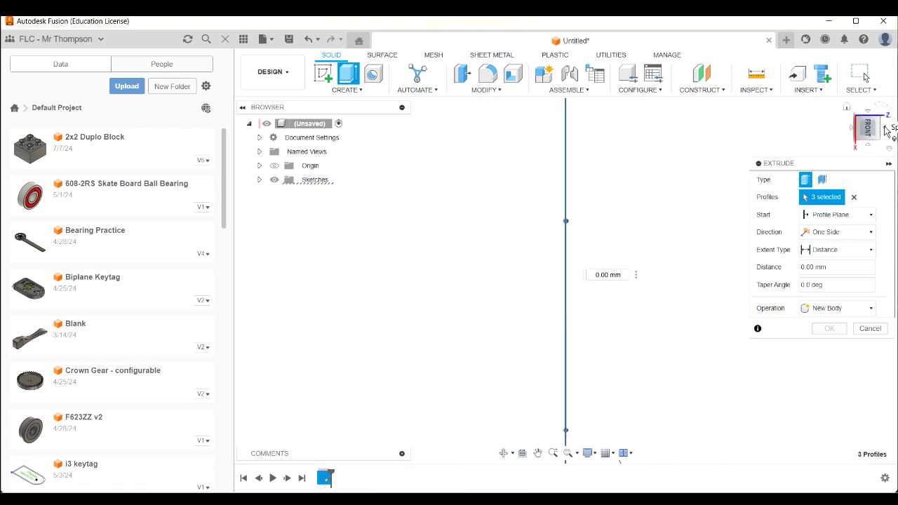
click(885, 130)
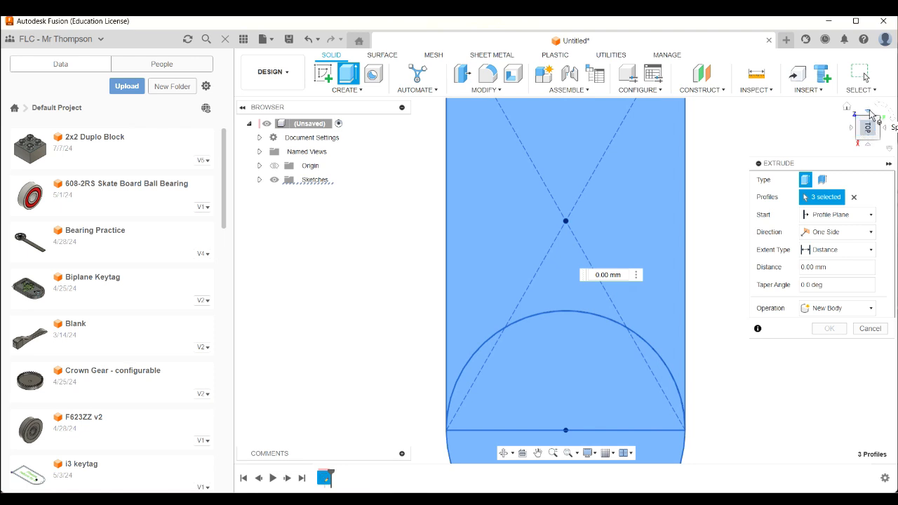
click(870, 112)
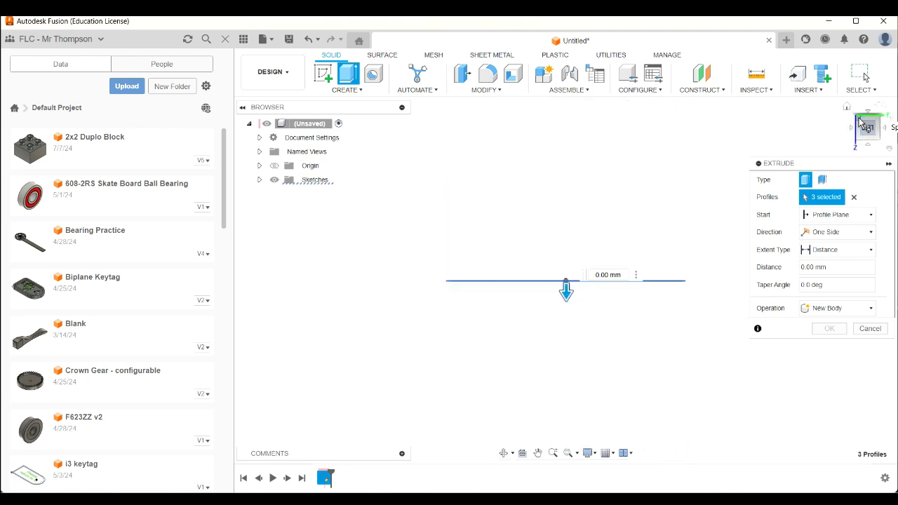
click(859, 120)
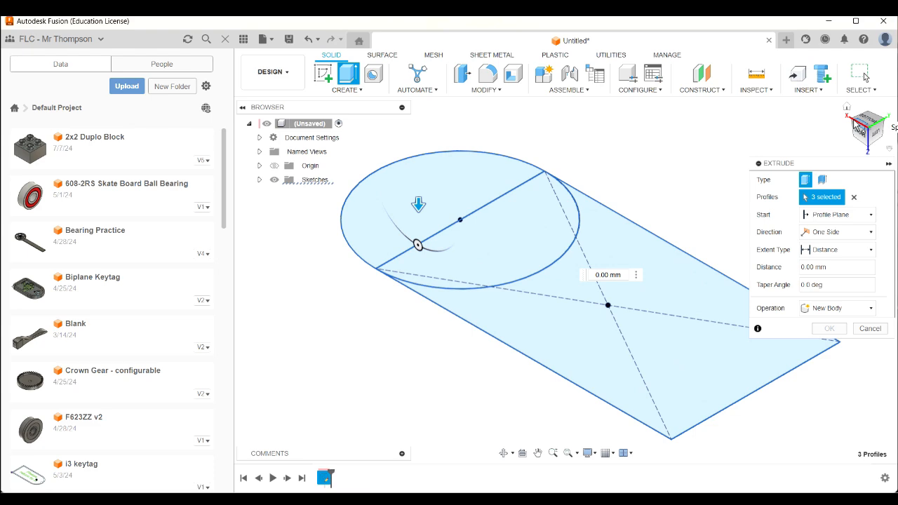
click(855, 125)
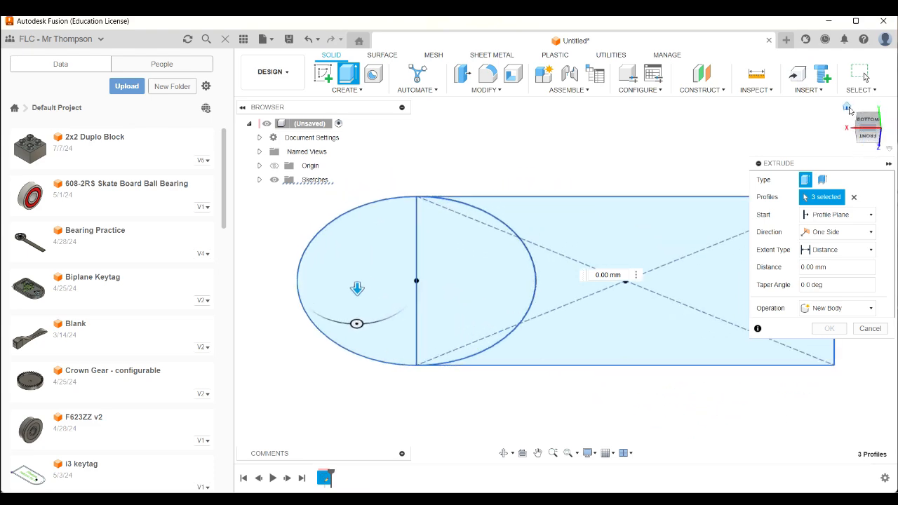
click(848, 108)
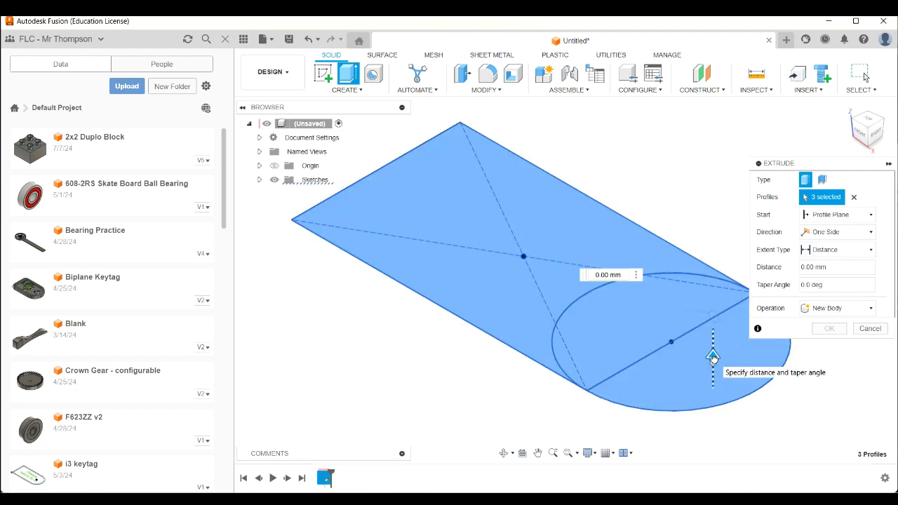
Step: Extrude the three selected profiles upward by 3 mm as a new body
drag(713, 357, 713, 336)
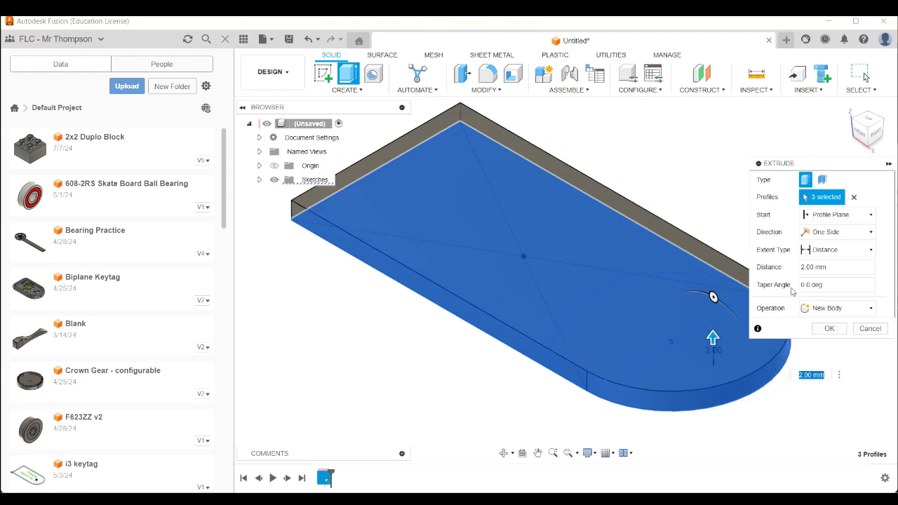
click(804, 267)
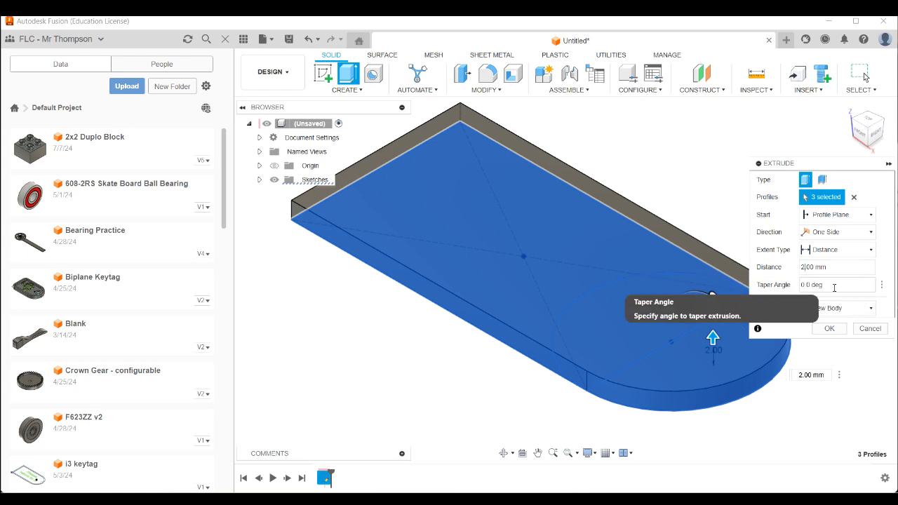
drag(720, 341, 716, 326)
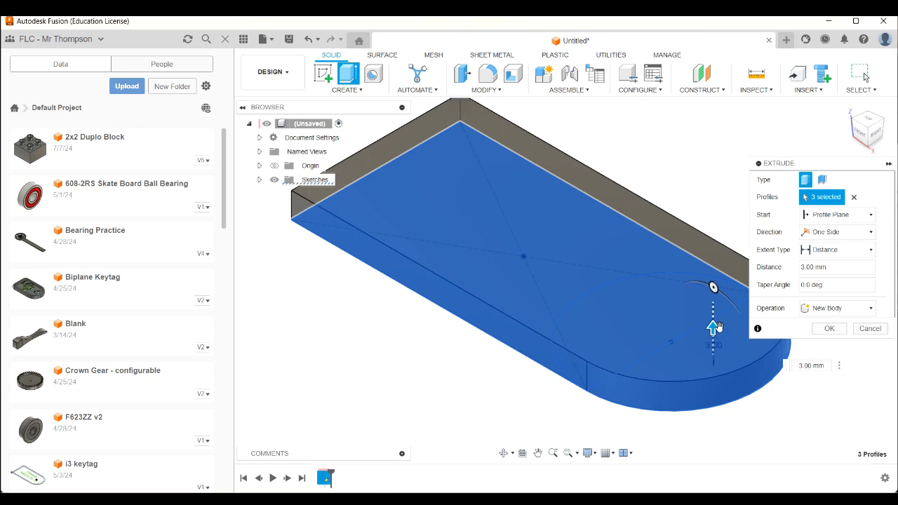
scroll(592, 361, down, 5)
scroll(601, 359, down, 3)
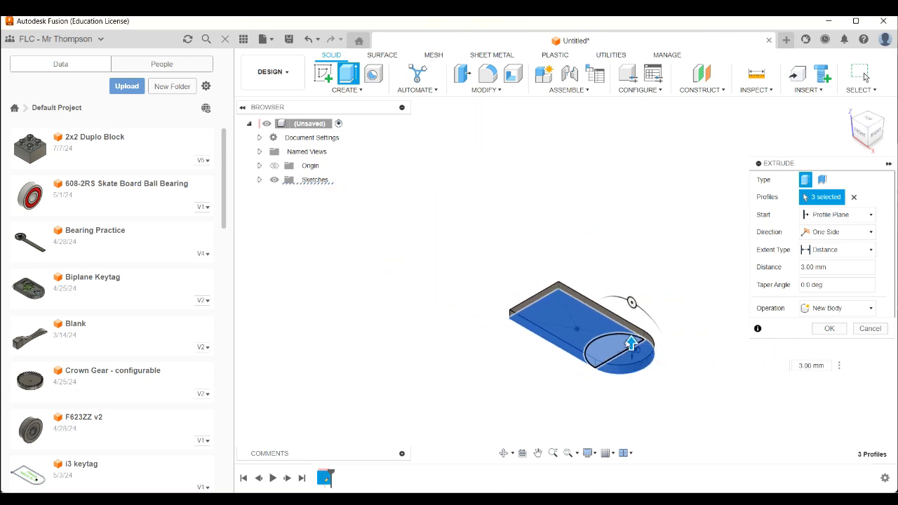
mouse_move(633, 342)
mouse_down()
mouse_move(632, 304)
mouse_move(632, 341)
mouse_up()
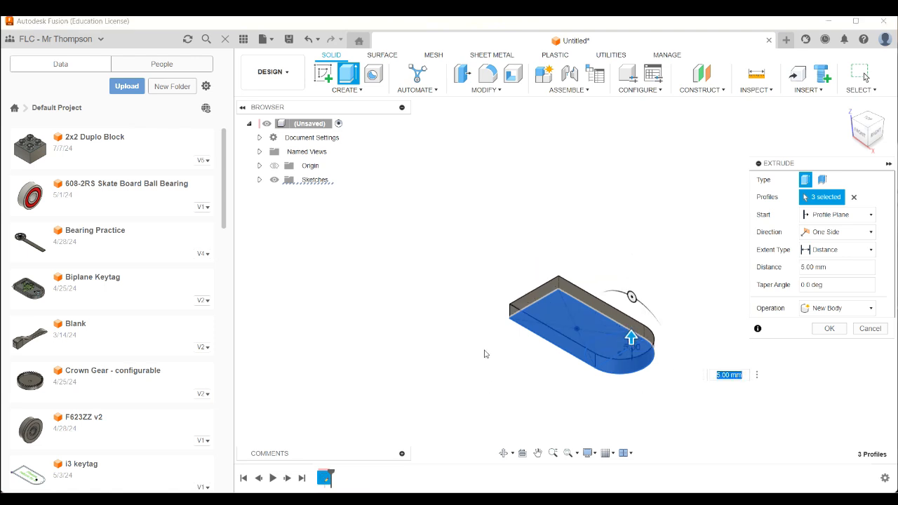
scroll(624, 343, up, 5)
drag(651, 321, 652, 341)
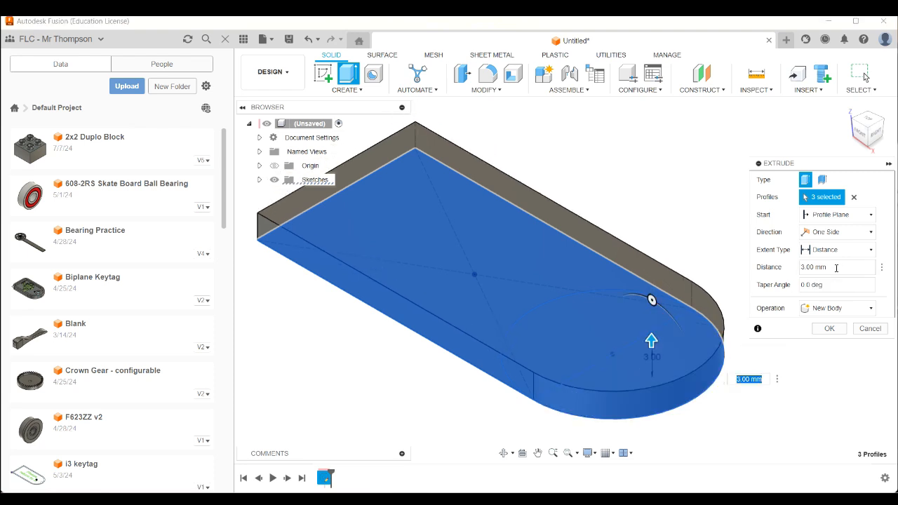
drag(836, 269, 798, 268)
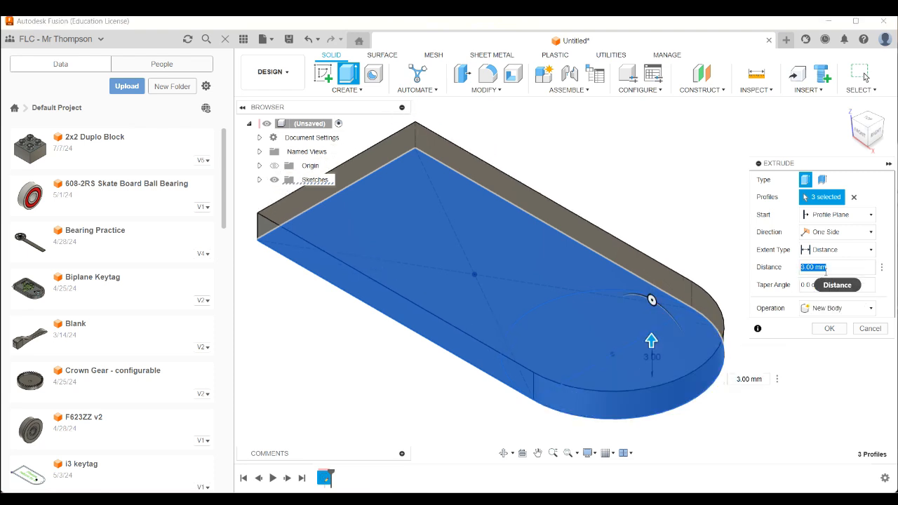
text(3)
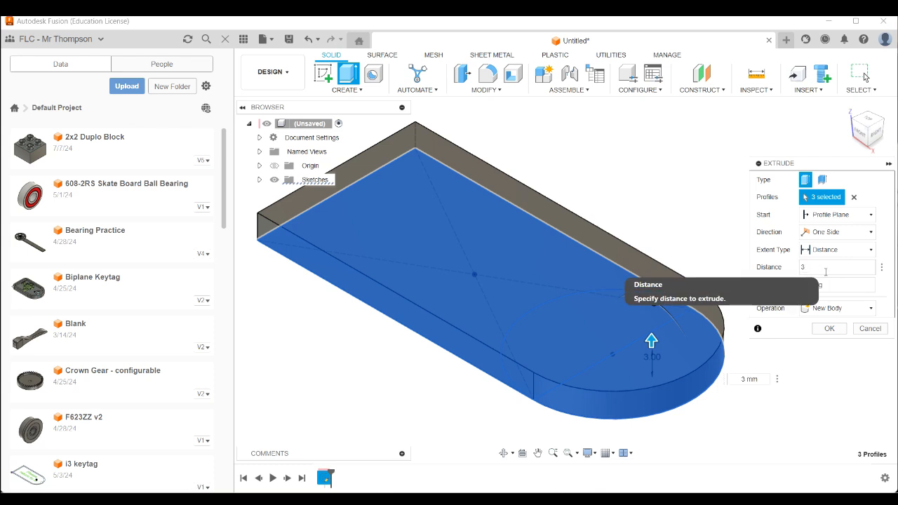
key(Return)
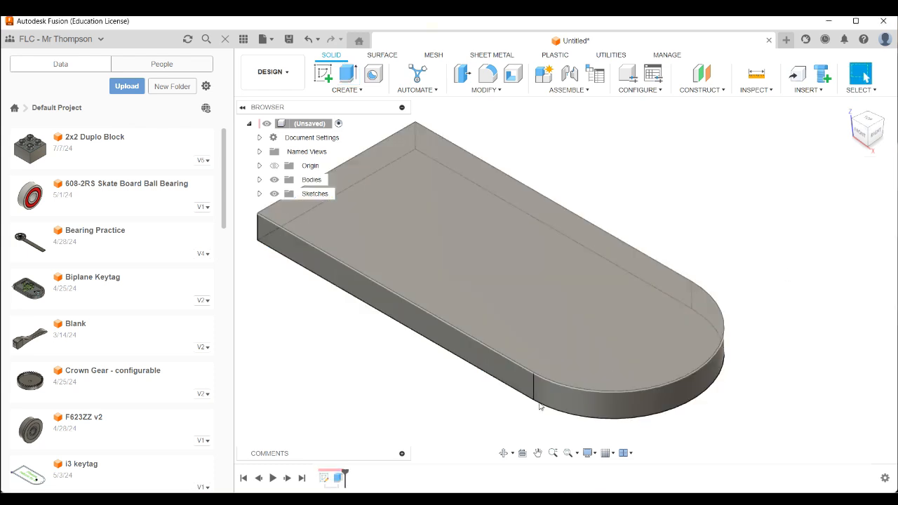
Step: Start a new sketch on the top face of the key tag body
scroll(578, 373, down, 4)
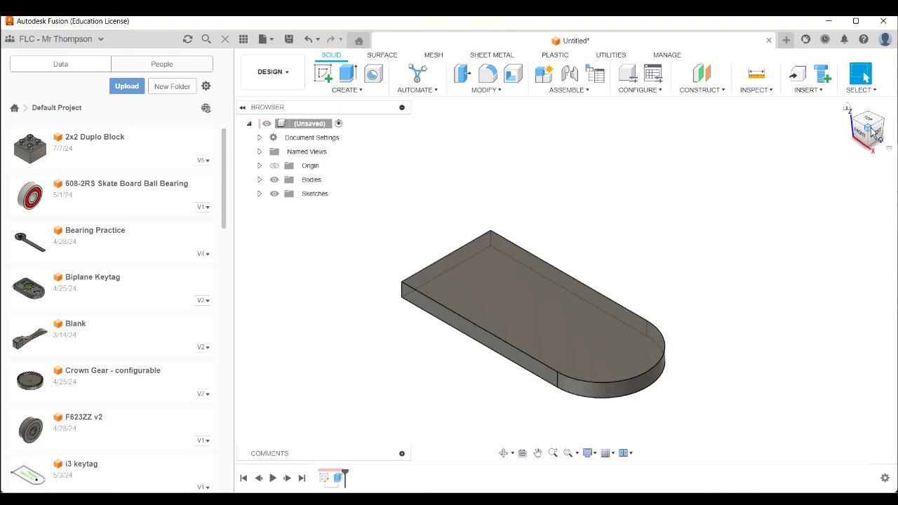
shift+middle_drag(565, 281, 582, 282)
mouse_move(859, 136)
mouse_down()
mouse_move(876, 164)
mouse_move(871, 108)
mouse_move(848, 102)
mouse_move(869, 132)
mouse_up()
click(848, 108)
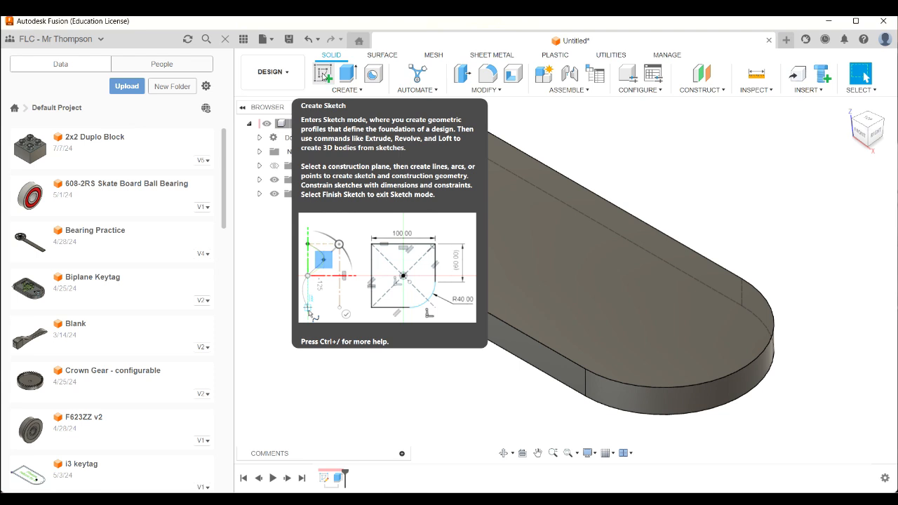
click(323, 75)
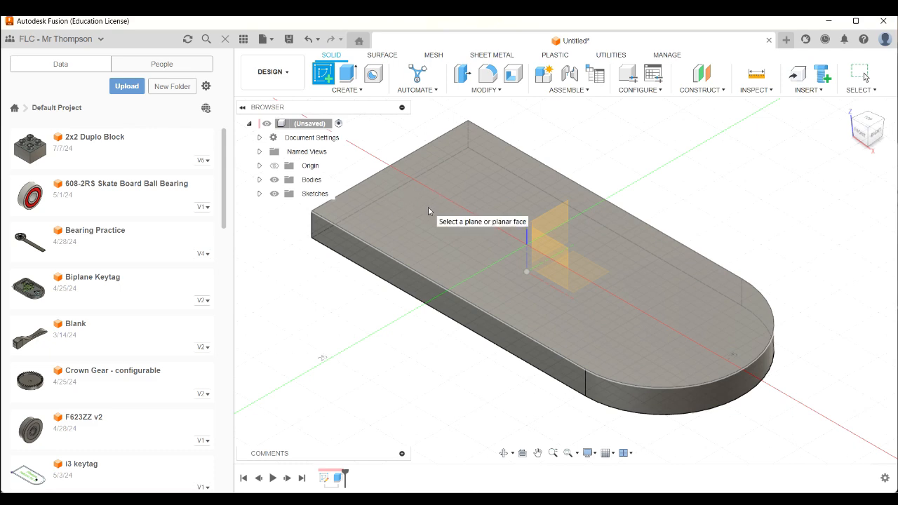
click(429, 209)
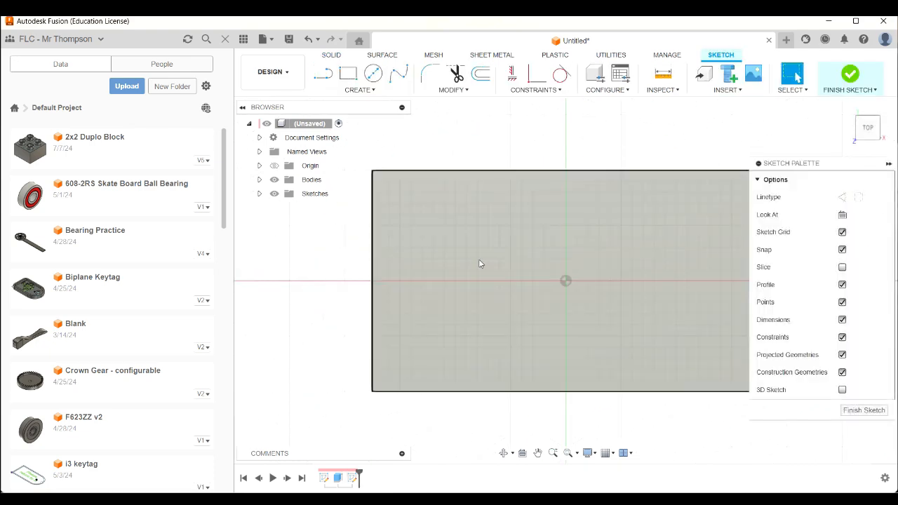
Step: Offset the top face's chained outline 2 mm inward, using an offset position of -2 mm
scroll(465, 301, down, 3)
scroll(315, 290, down, 2)
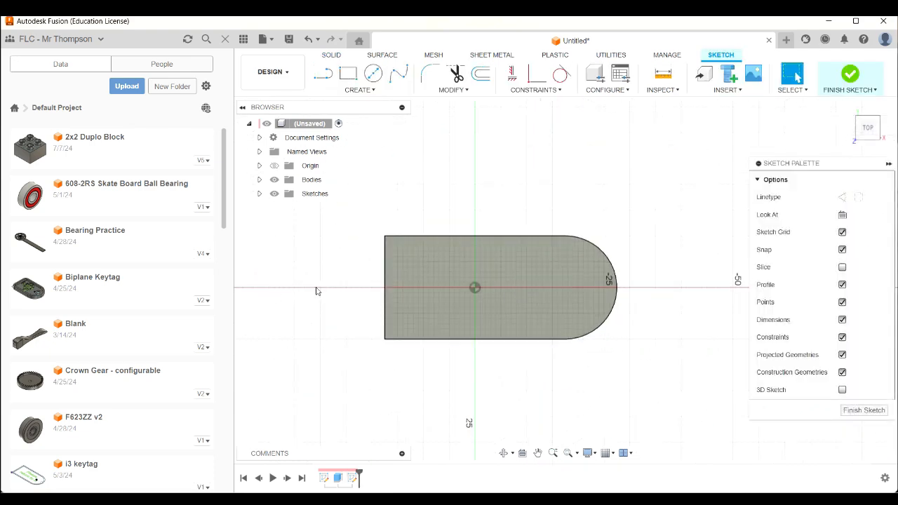
scroll(547, 302, up, 2)
scroll(453, 287, down, 1)
scroll(444, 281, up, 2)
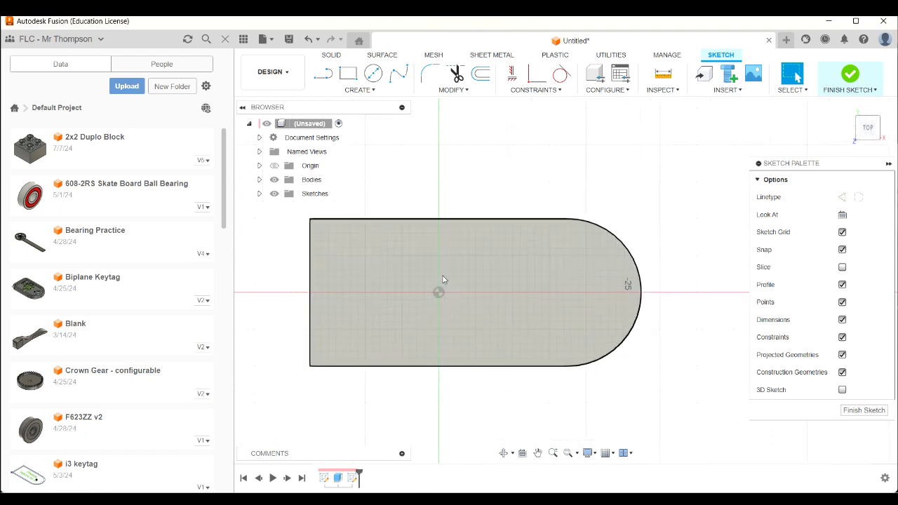
scroll(443, 280, down, 1)
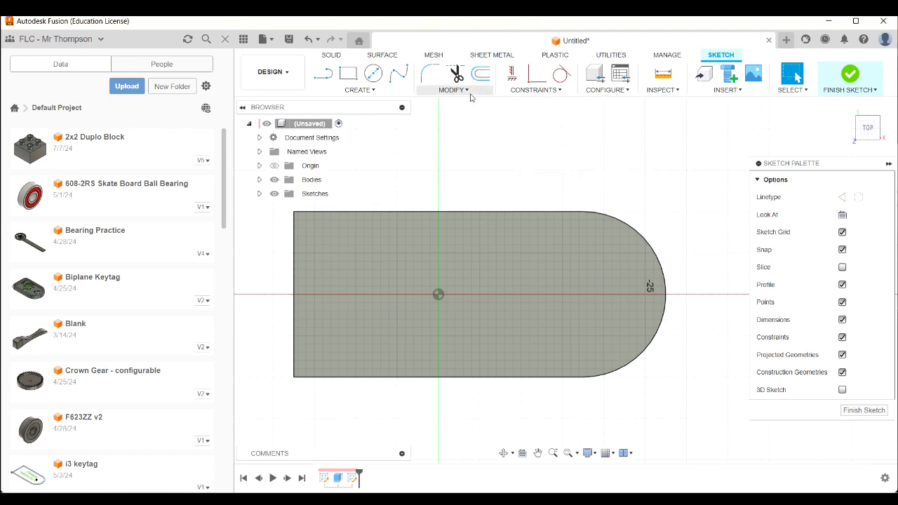
click(466, 91)
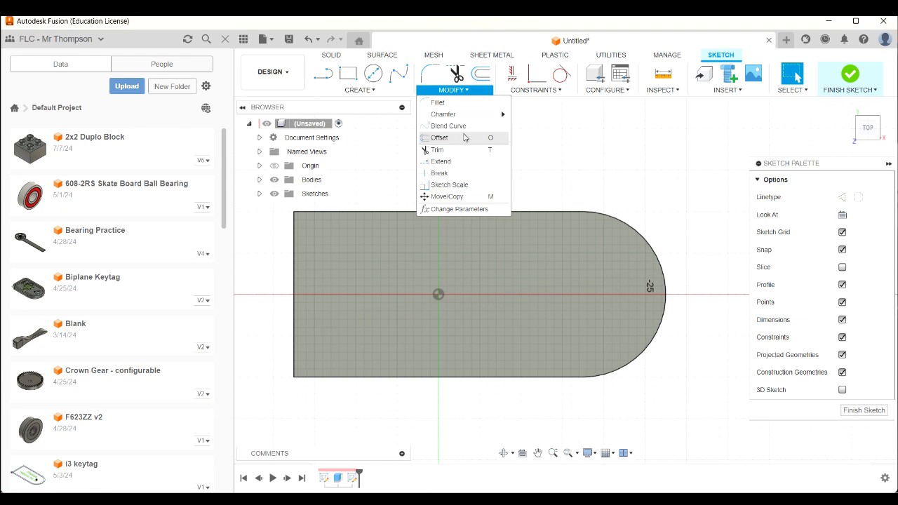
click(460, 140)
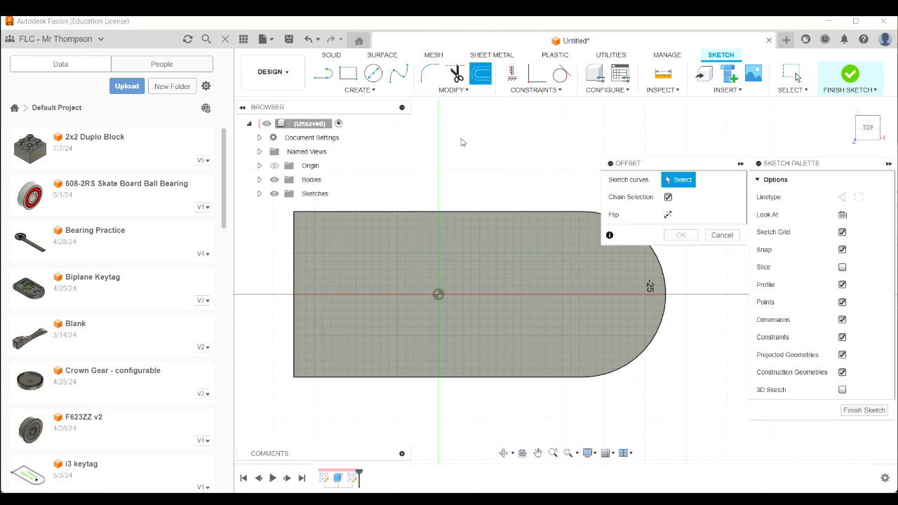
click(470, 213)
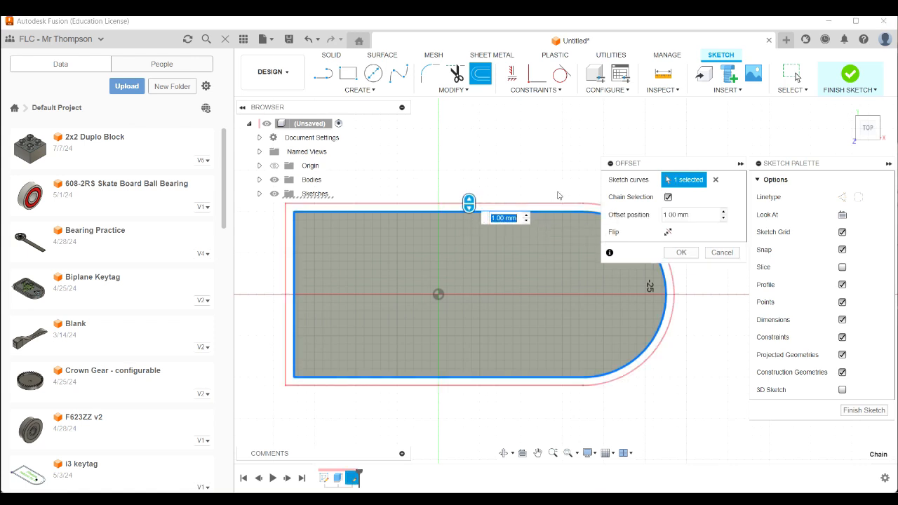
drag(468, 201, 478, 225)
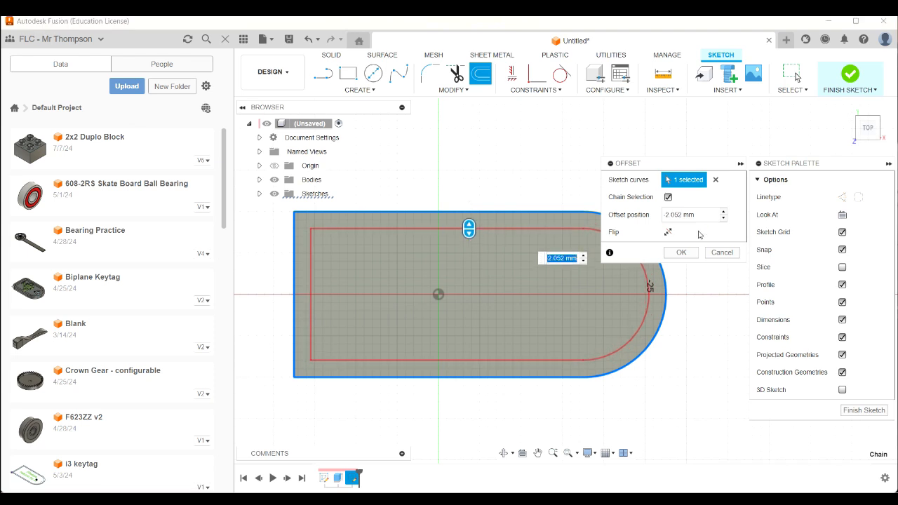
click(641, 214)
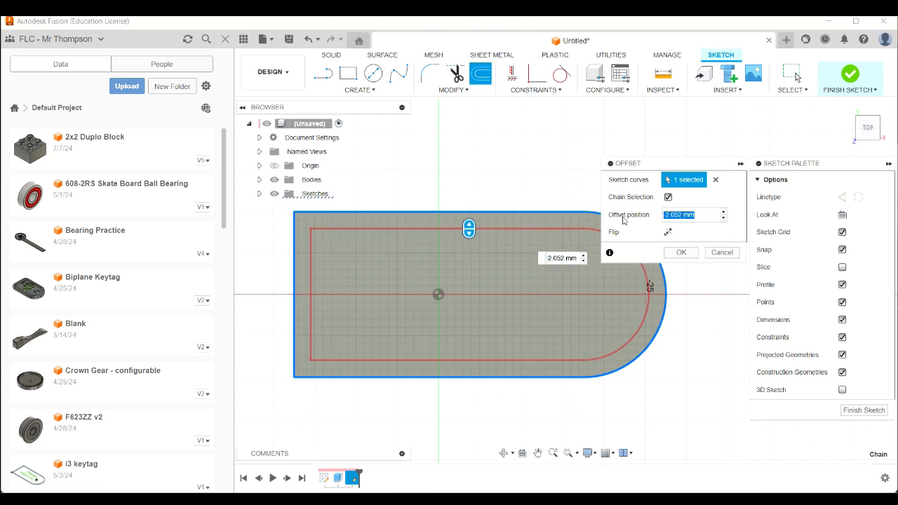
key(BackSpace)
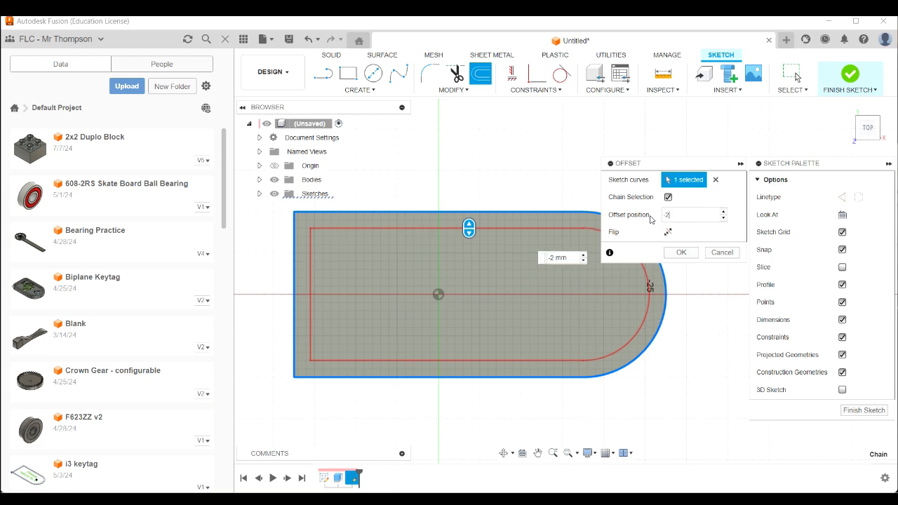
key(Return)
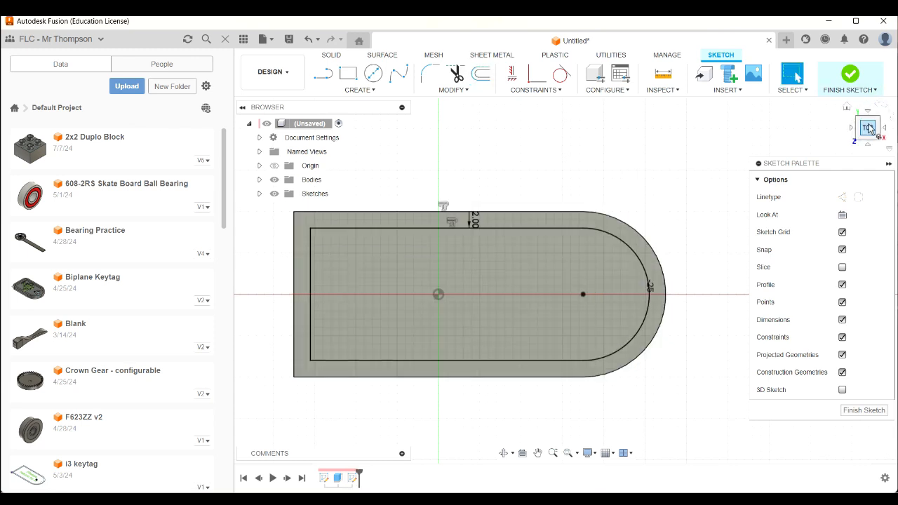
Step: Extrude the border profile between the outline and its offset 2 mm upward, joined to the base body
mouse_move(566, 280)
shift+middle_down()
mouse_move(432, 424)
mouse_move(435, 410)
shift+middle_up()
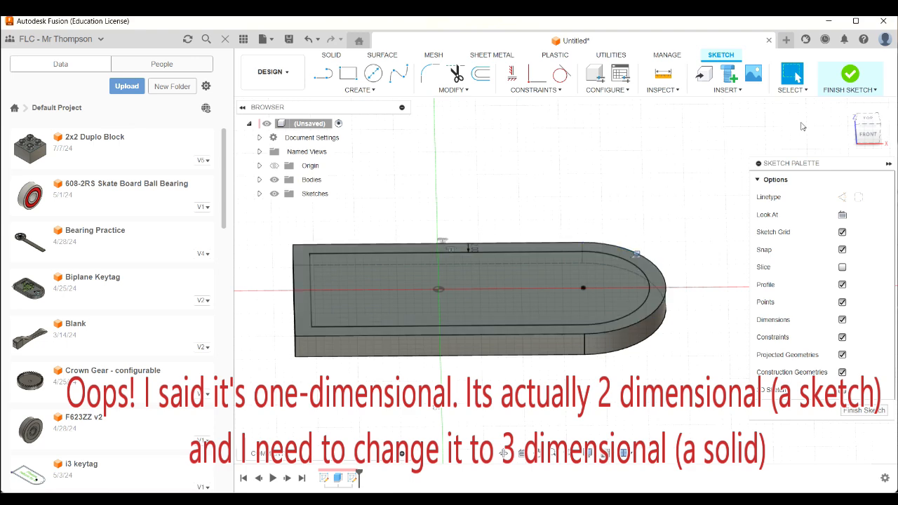
click(864, 134)
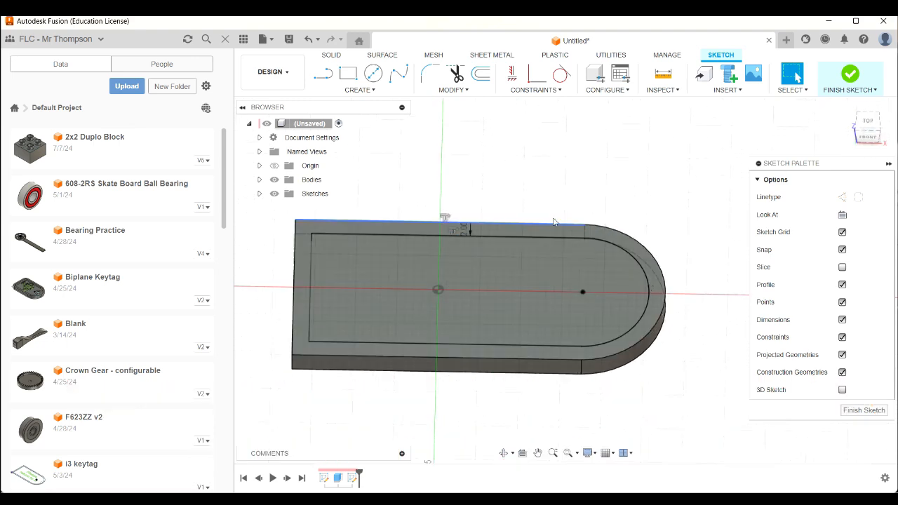
key(e)
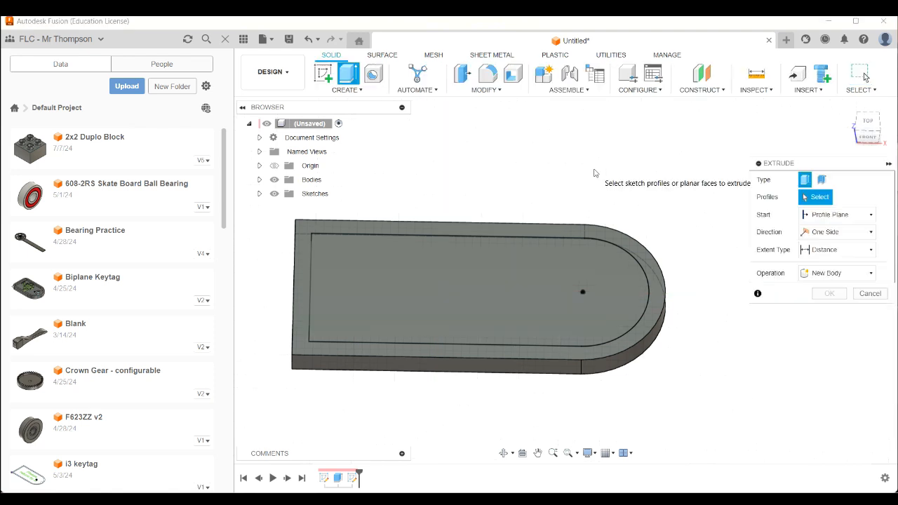
click(451, 233)
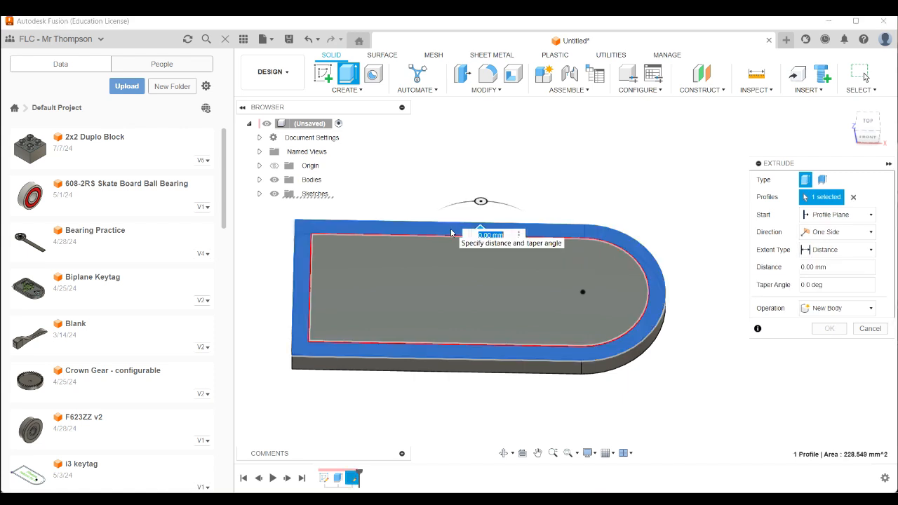
text(3)
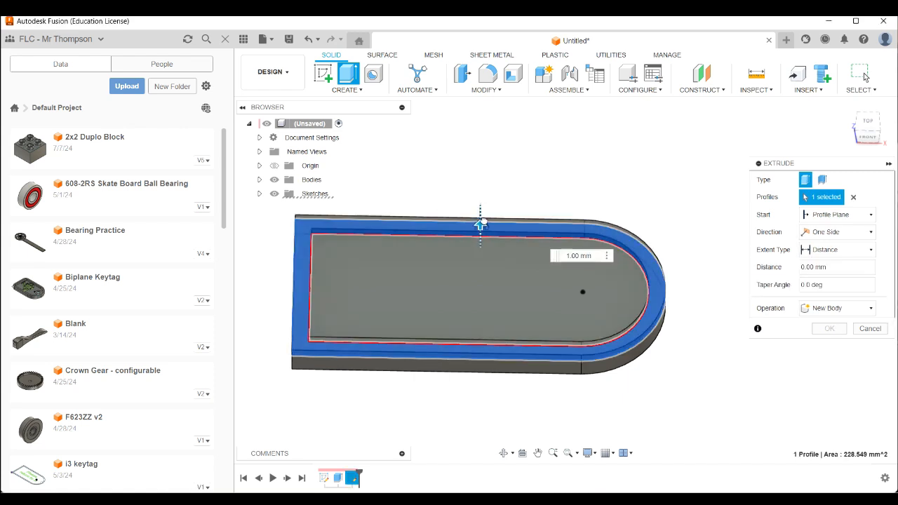
drag(498, 218, 500, 221)
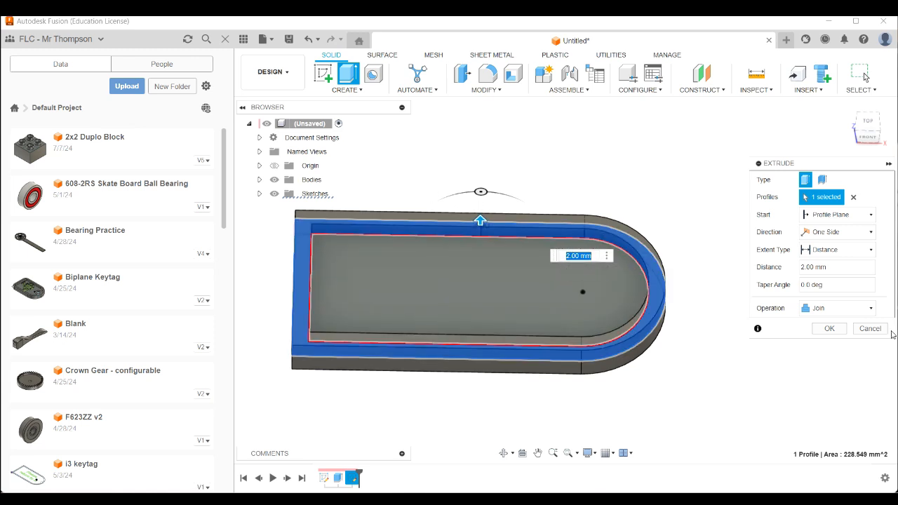
click(829, 328)
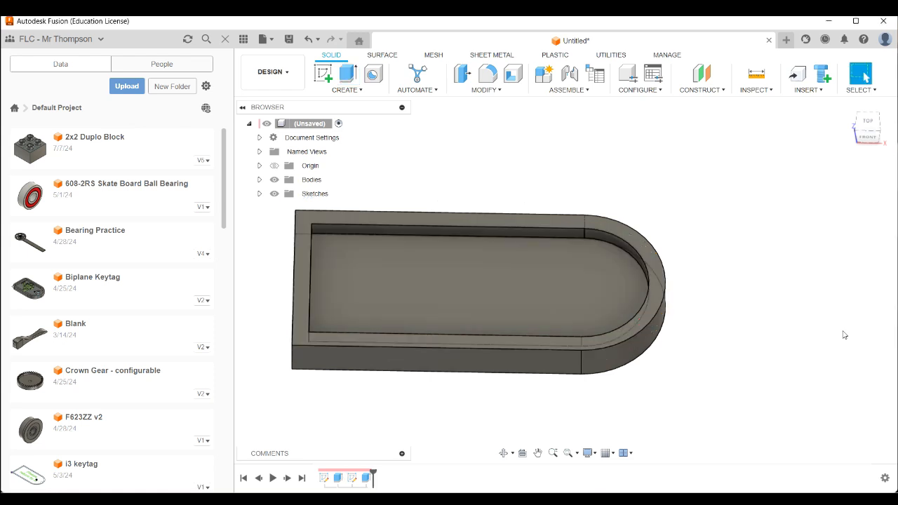
Step: Edit the base's extrude feature and set its distance to 2 mm
mouse_move(867, 139)
mouse_down()
mouse_move(845, 100)
mouse_move(868, 132)
mouse_move(871, 120)
mouse_up()
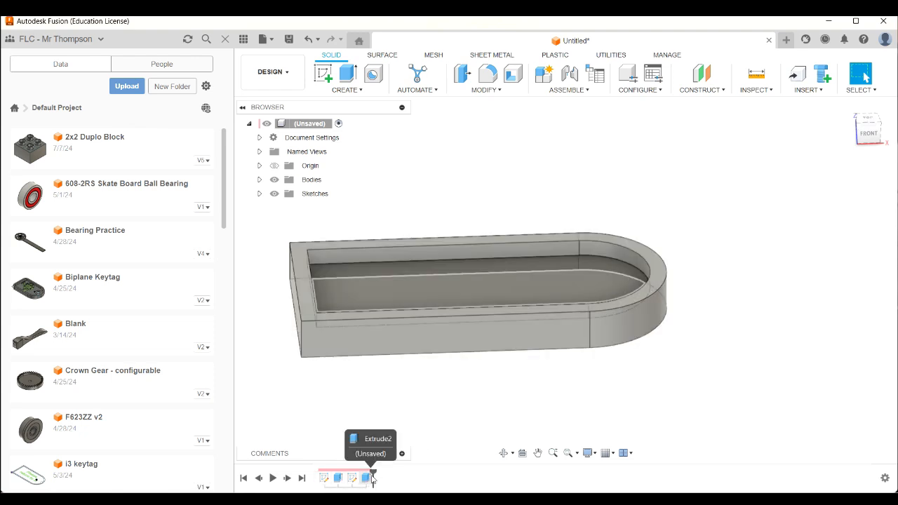
mouse_move(373, 474)
mouse_down()
mouse_move(317, 472)
mouse_move(373, 475)
mouse_up()
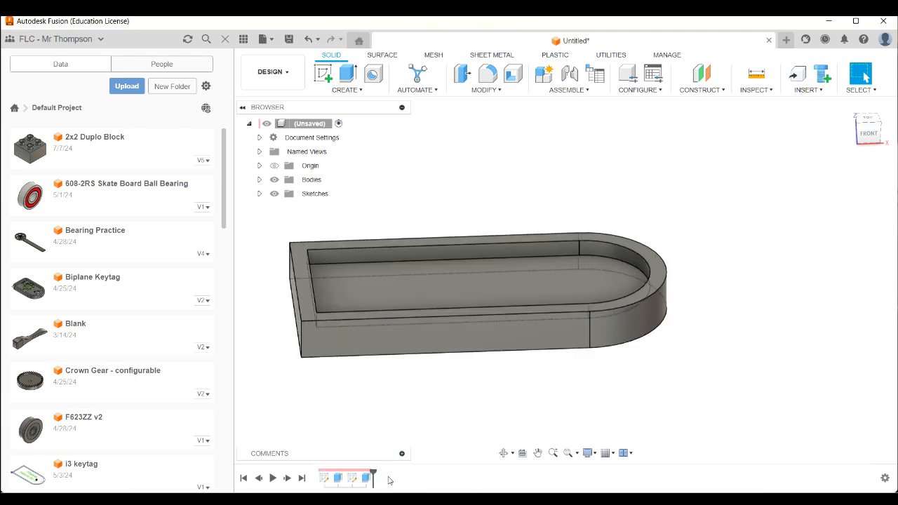
double_click(338, 479)
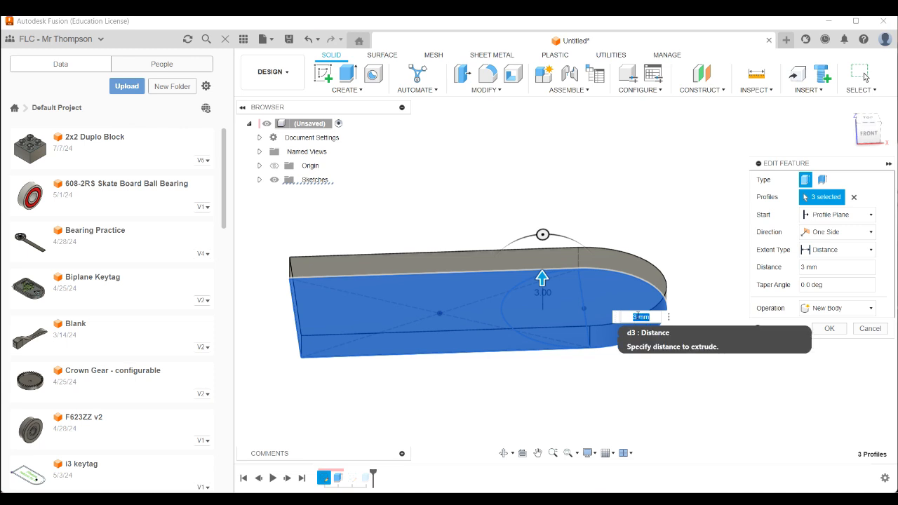
click(637, 316)
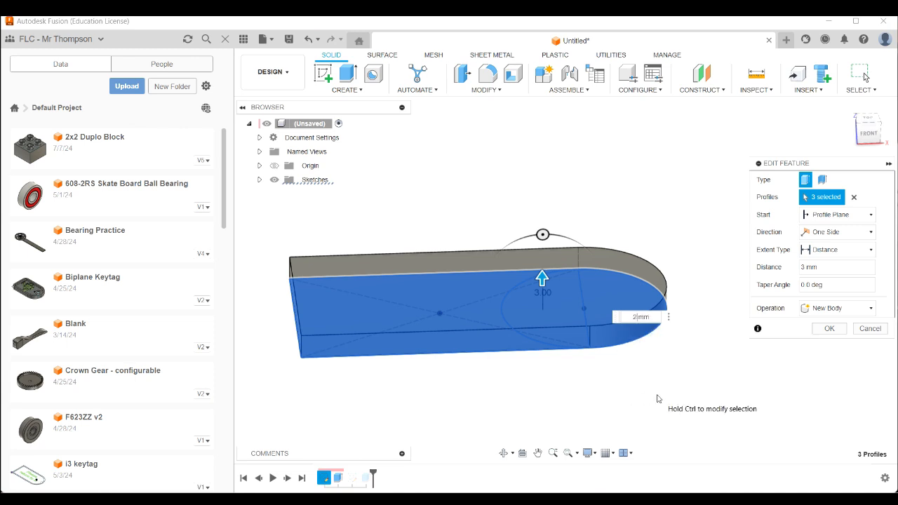
click(829, 328)
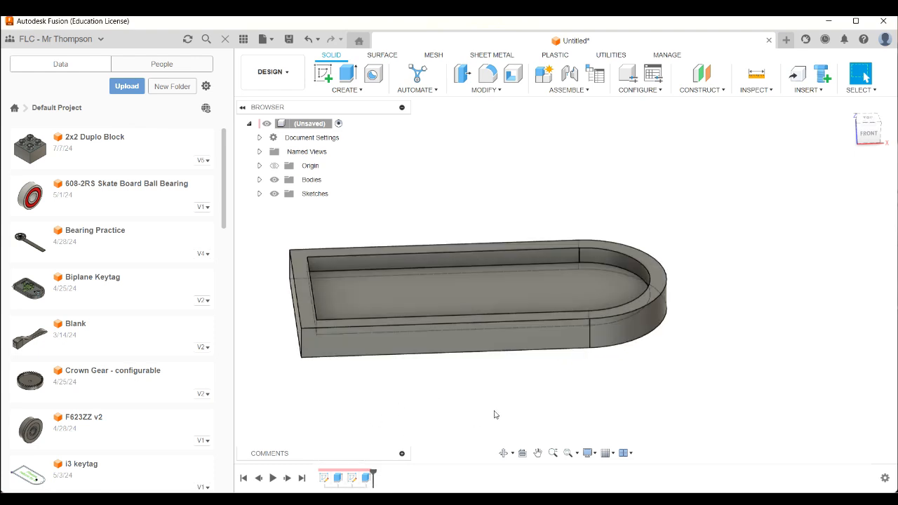
Step: Start a new sketch on the bottom face of the key tag body
mouse_move(847, 110)
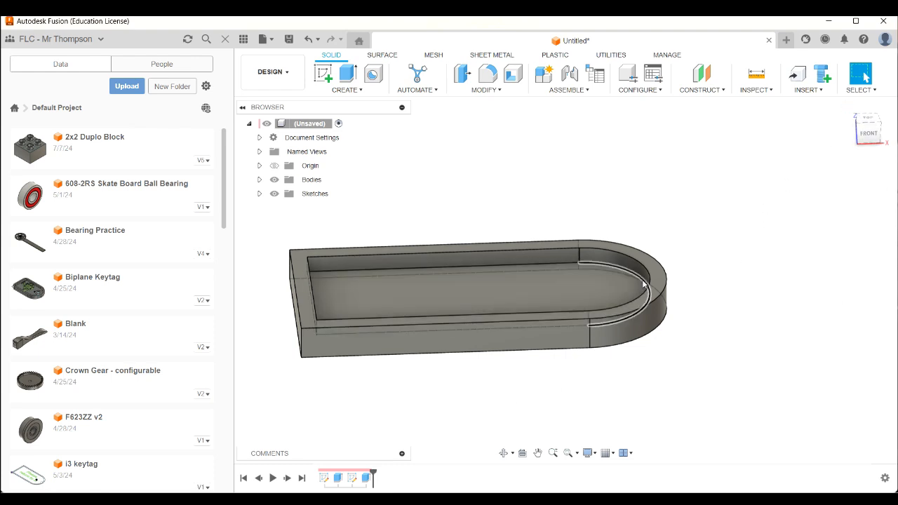
click(868, 133)
shift+middle_drag(565, 280, 631, 328)
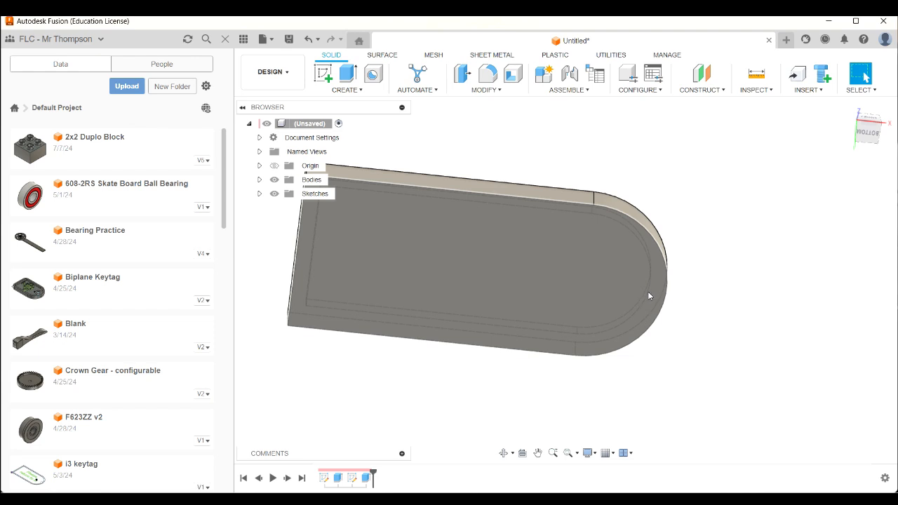
click(323, 73)
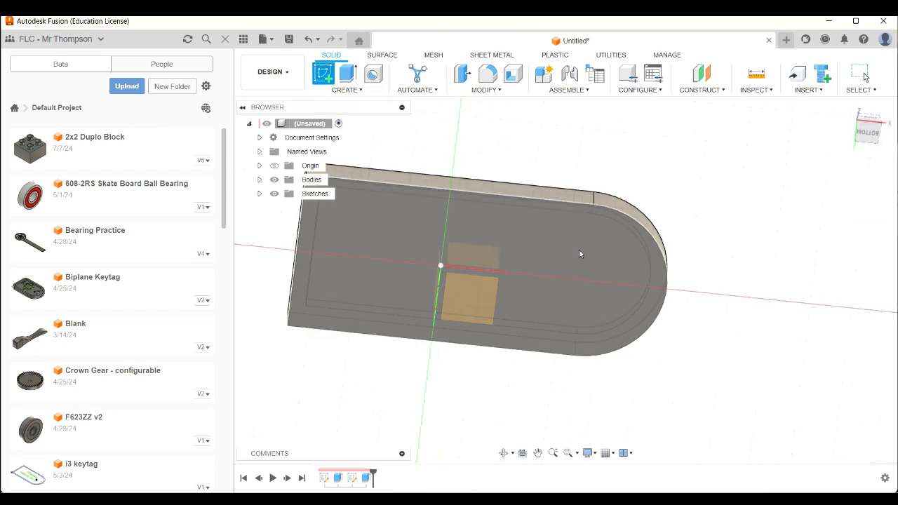
click(601, 275)
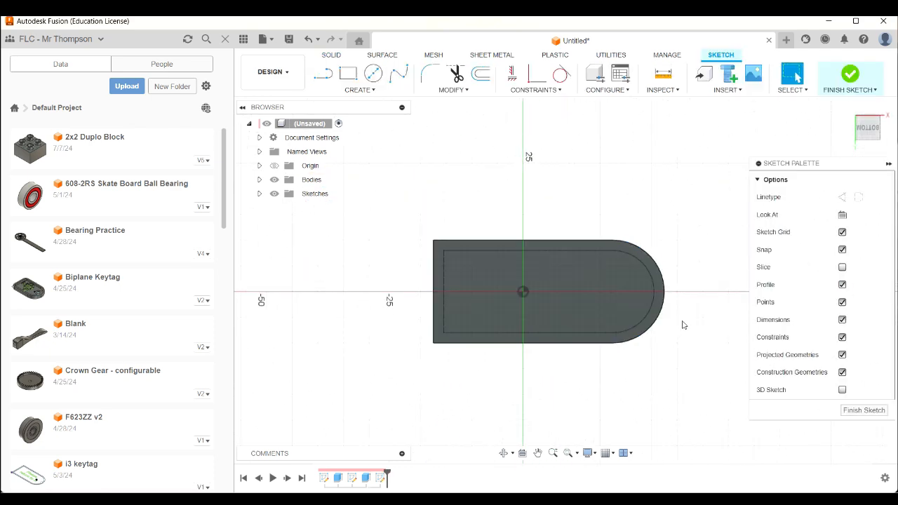
Step: Sketch a 4 mm diameter circle on the horizontal axis near the tag's rounded end
scroll(680, 305, up, 3)
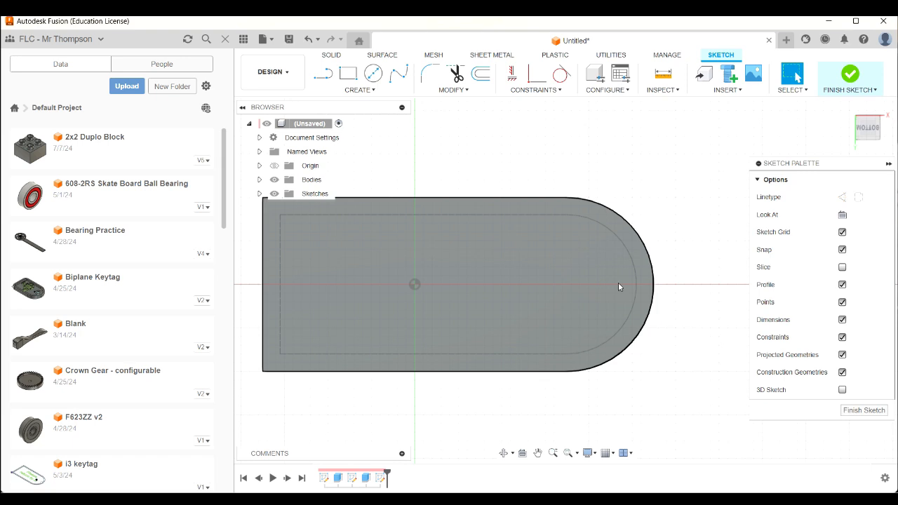
key(c)
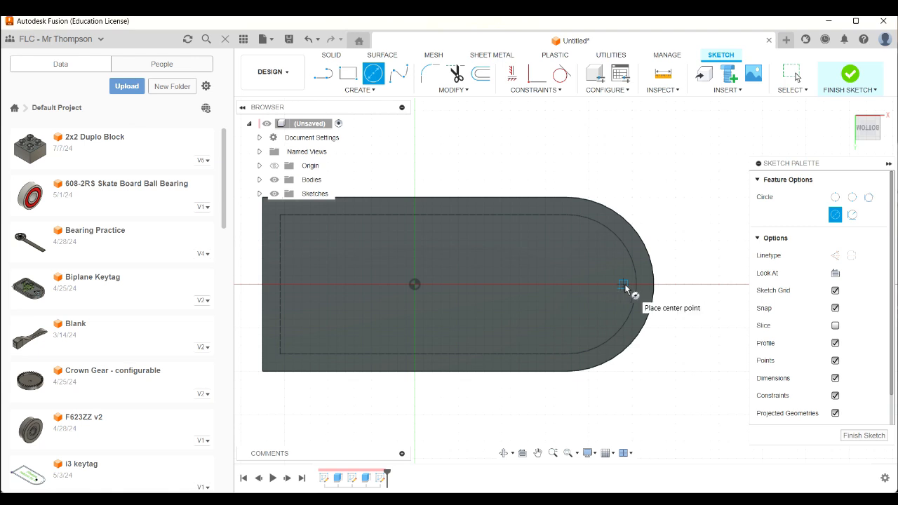
click(623, 284)
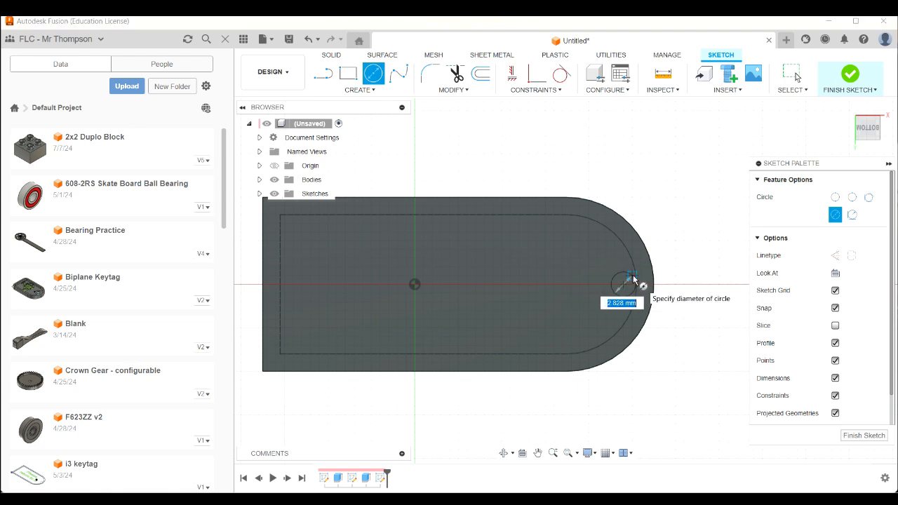
text(4)
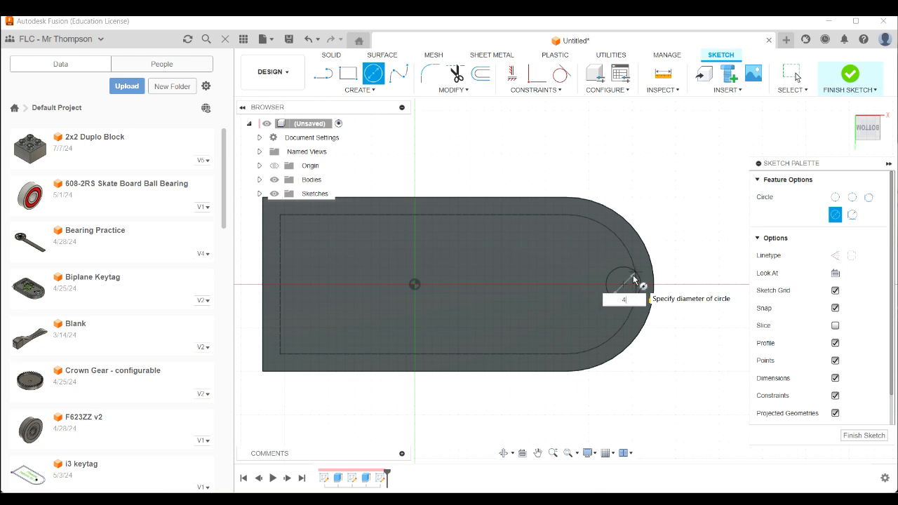
key(Return)
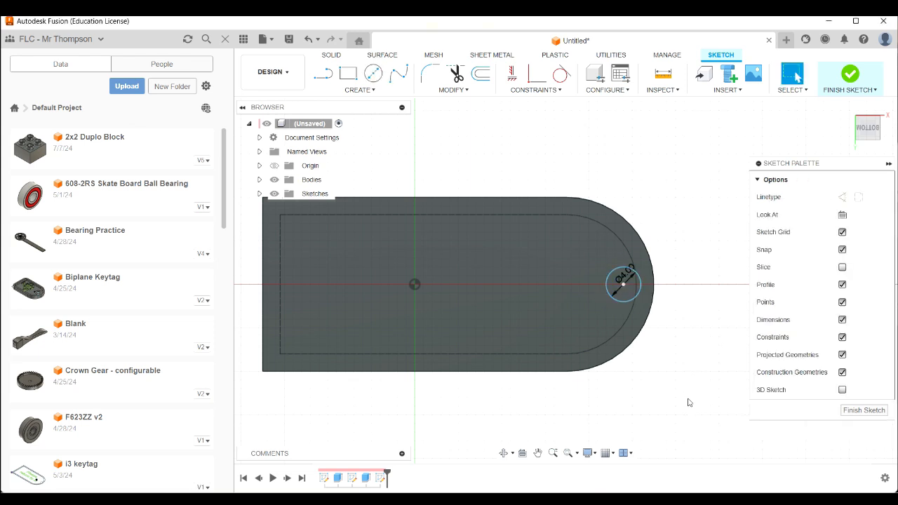
Step: Apply a Horizontal/Vertical constraint between the circle's center point and the sketch origin
click(631, 292)
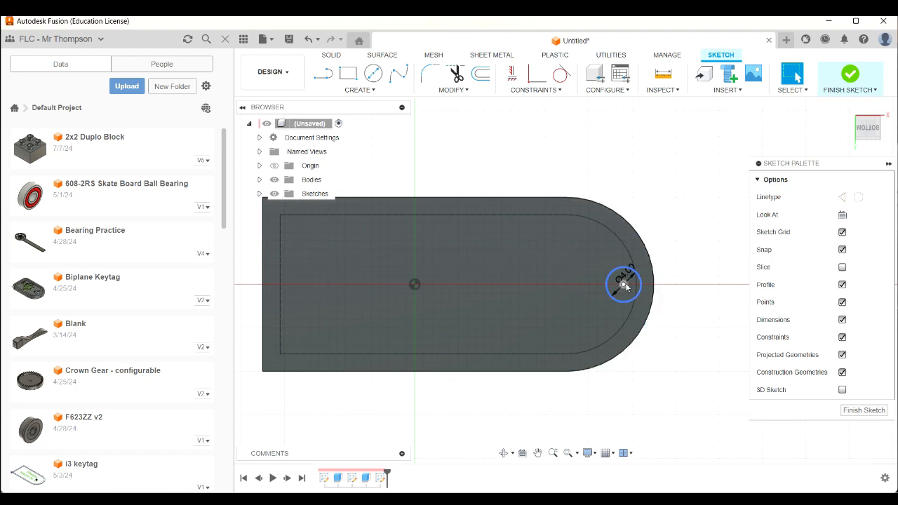
click(510, 78)
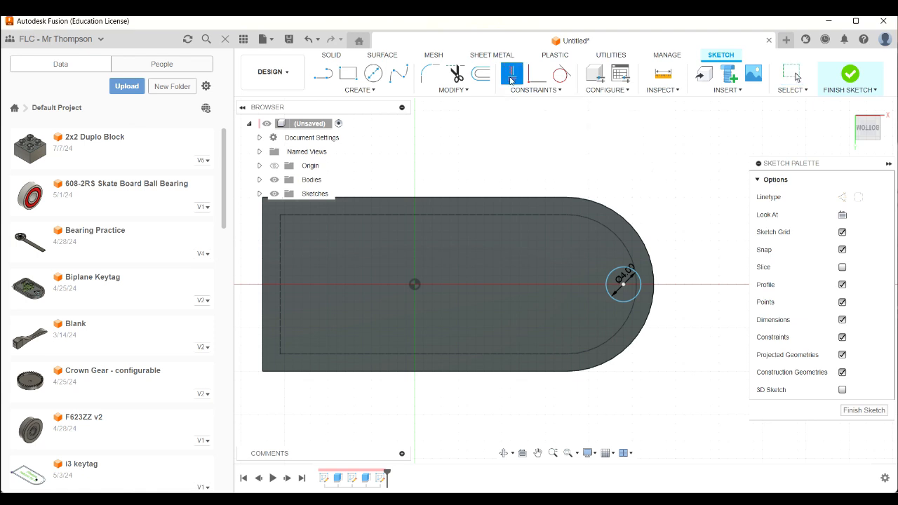
click(624, 284)
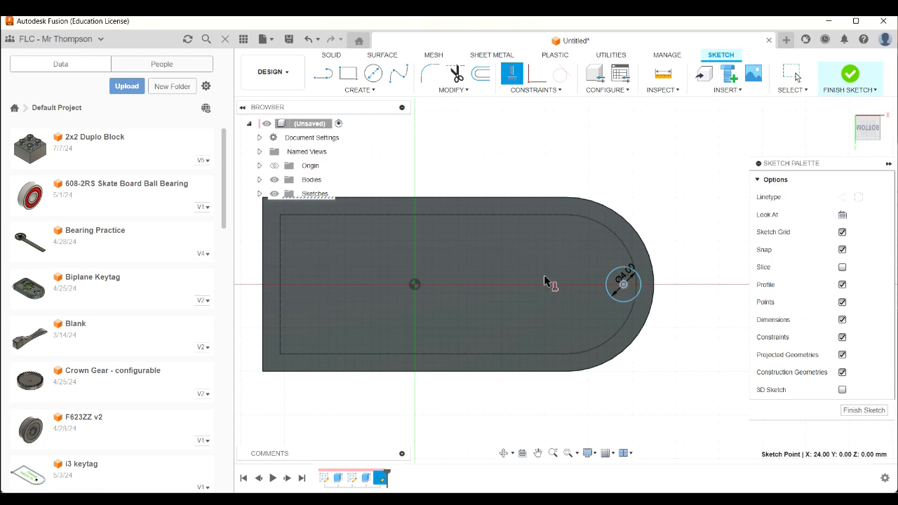
click(419, 284)
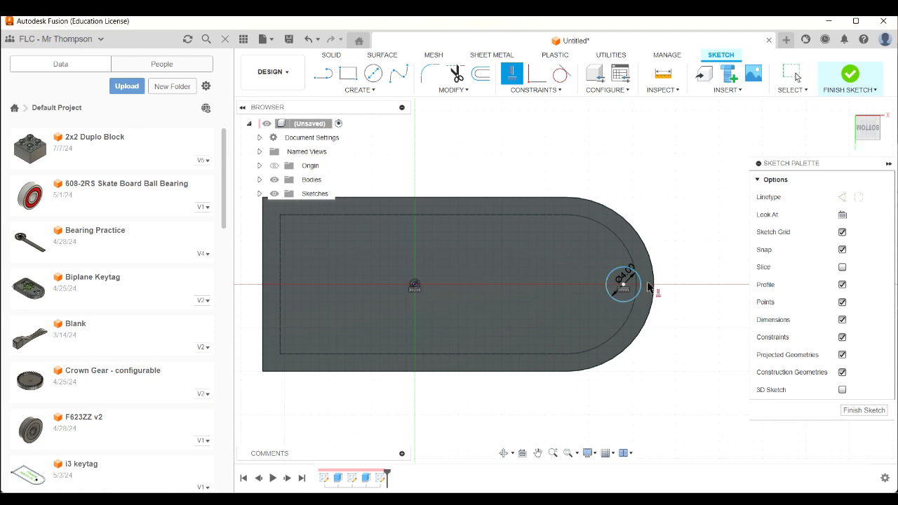
key(Escape)
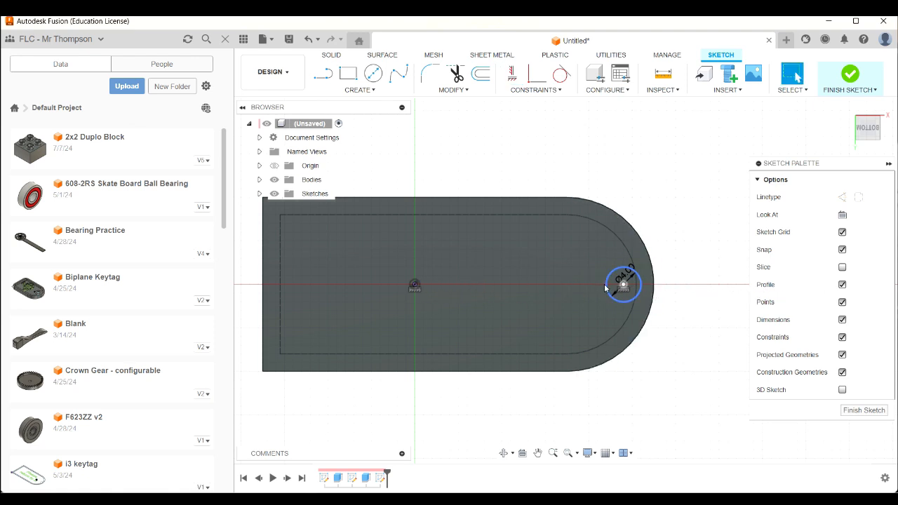
Step: Dimension the horizontal distance between the origin and the circle's center as 24 mm
mouse_move(624, 289)
mouse_down()
mouse_move(561, 288)
mouse_move(701, 288)
mouse_move(592, 295)
mouse_move(592, 303)
mouse_move(610, 254)
mouse_up()
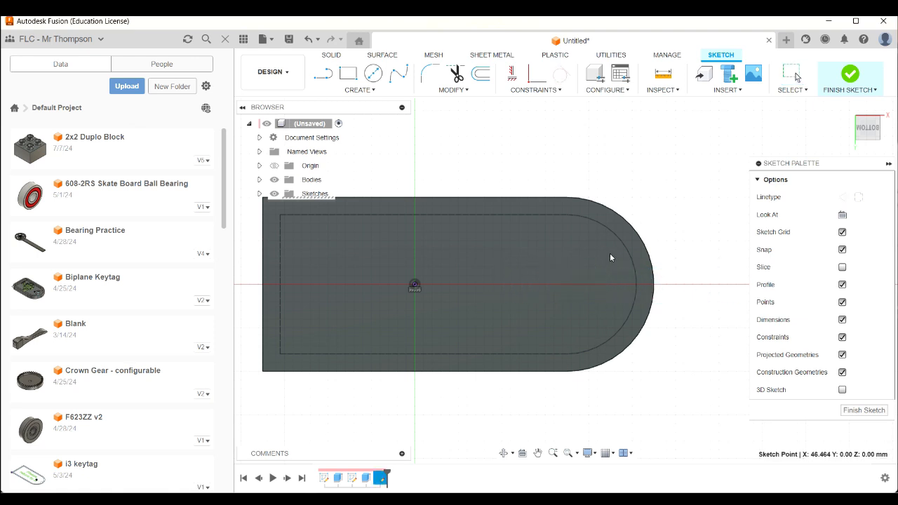
drag(587, 306, 449, 302)
click(613, 286)
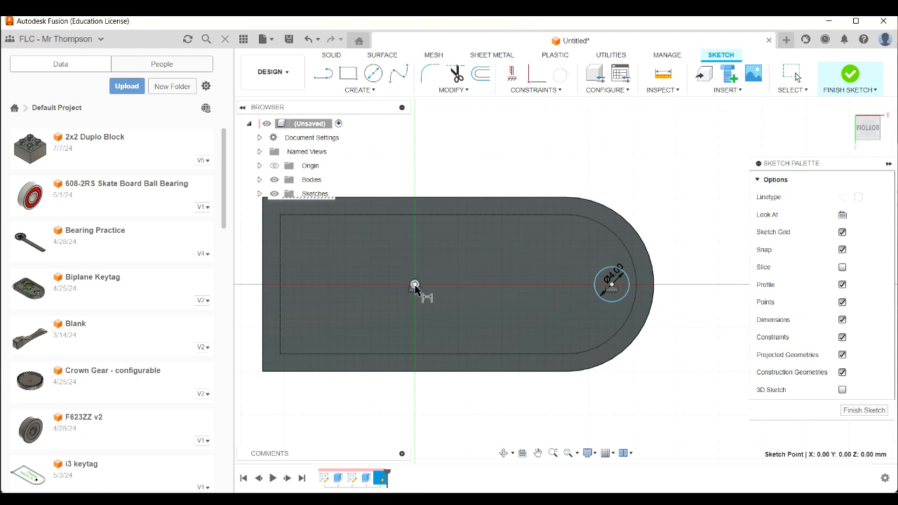
click(610, 284)
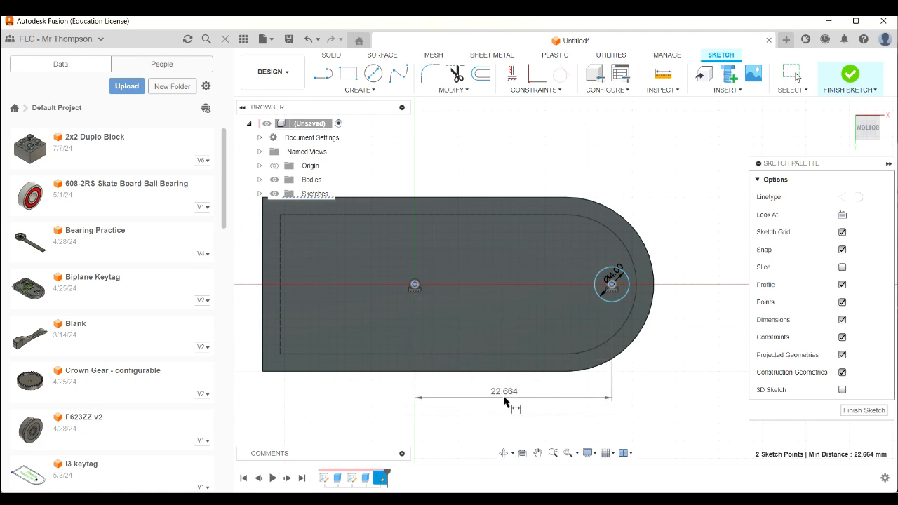
click(505, 403)
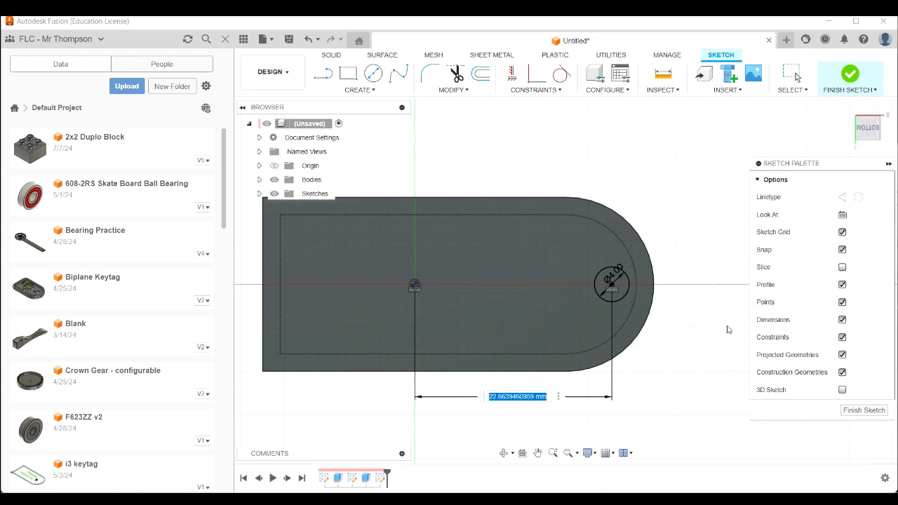
text(24)
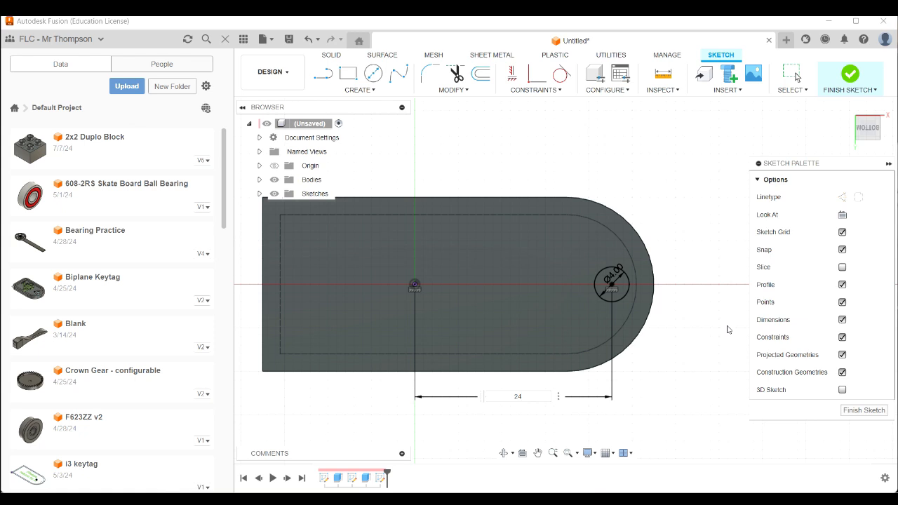
key(Return)
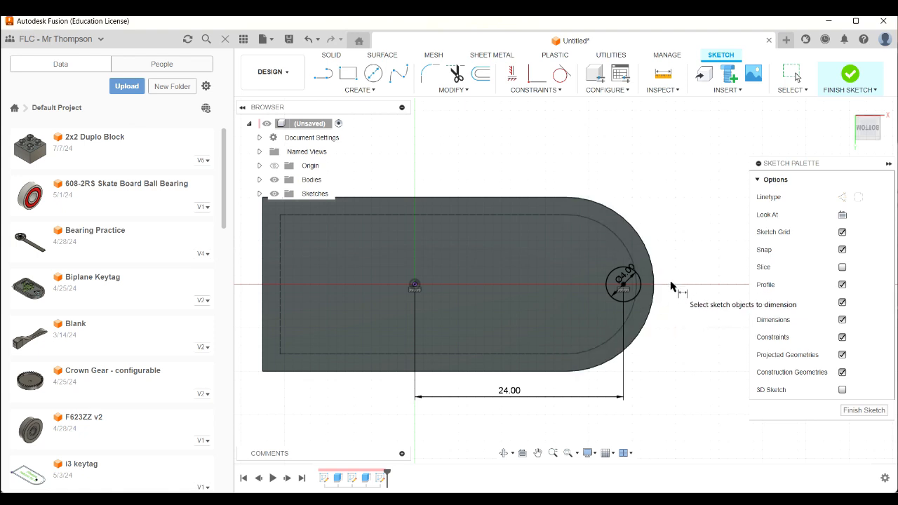
Step: Extrude the 4 mm circle into the tag body as a cut with a distance of -3 mm
key(e)
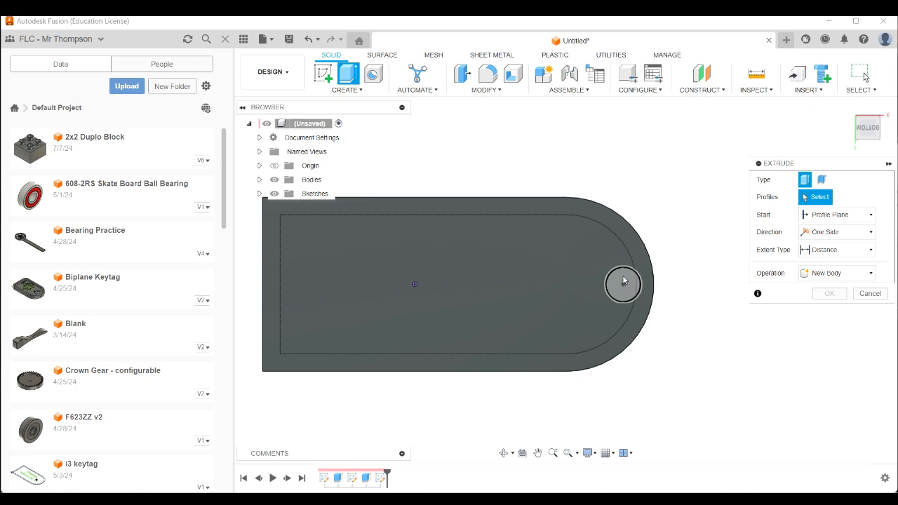
click(624, 280)
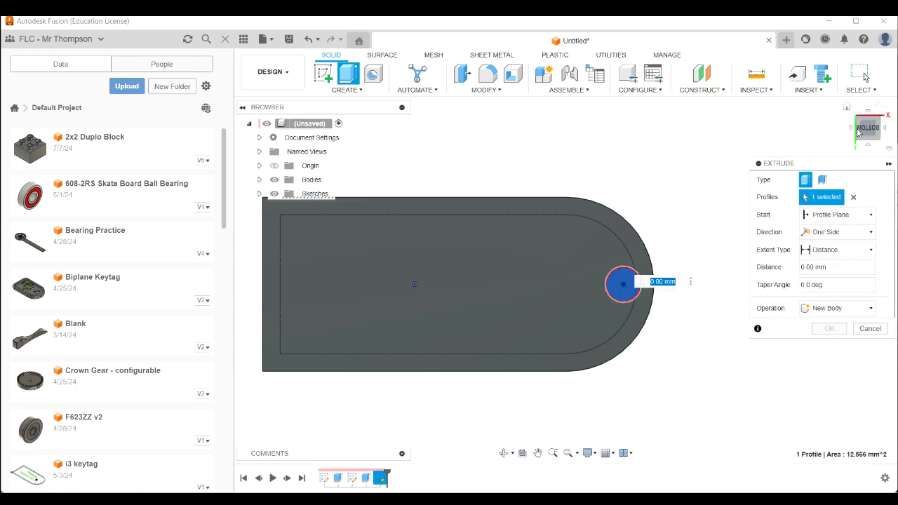
drag(857, 131, 859, 153)
drag(622, 295, 622, 384)
mouse_move(624, 379)
mouse_down()
mouse_move(641, 348)
mouse_move(623, 350)
mouse_move(625, 291)
mouse_move(635, 276)
mouse_up()
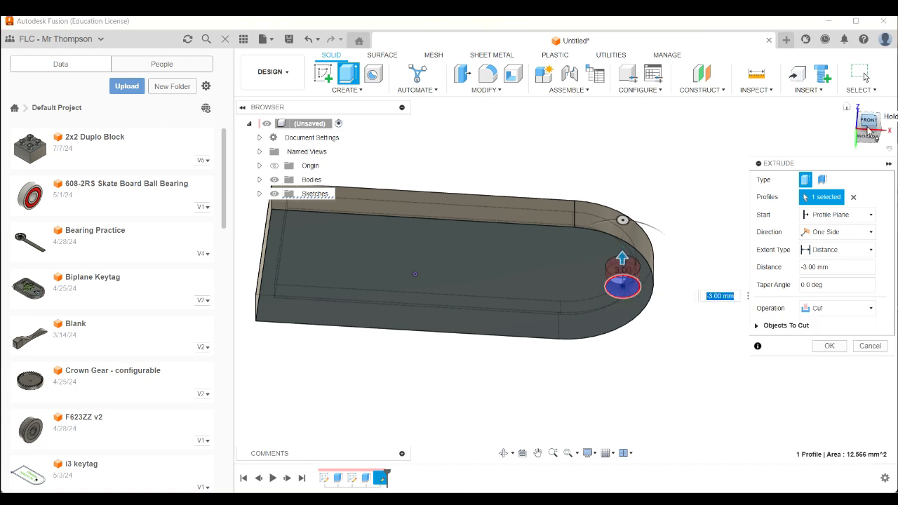
Step: Try other extrude distances for the circle: a -4 mm cut, 8 mm outward as a join, and a -3 mm cut
mouse_move(870, 136)
mouse_down()
mouse_move(870, 109)
mouse_move(853, 116)
mouse_move(855, 144)
mouse_up()
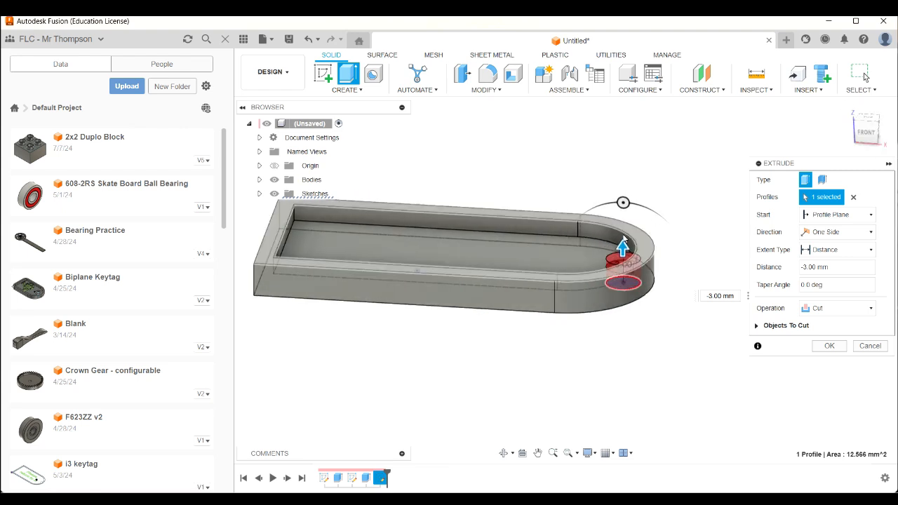
drag(622, 235, 625, 237)
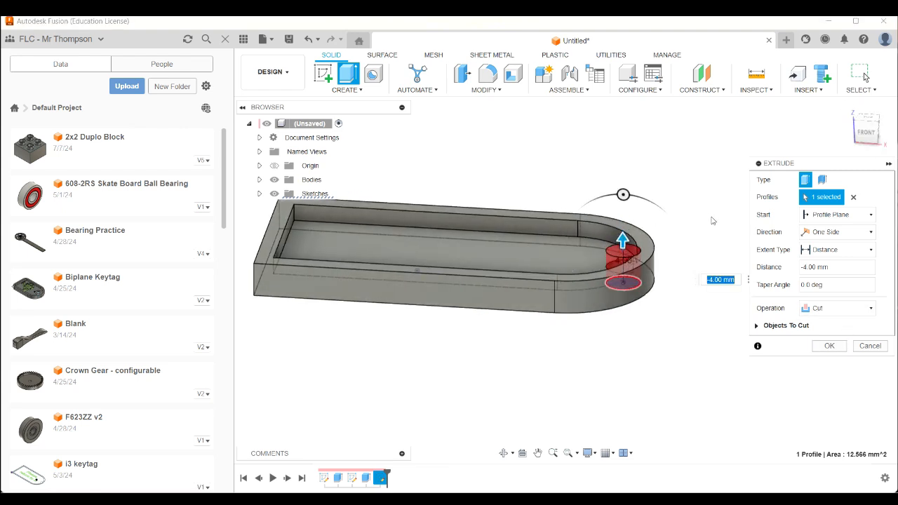
drag(859, 137, 858, 105)
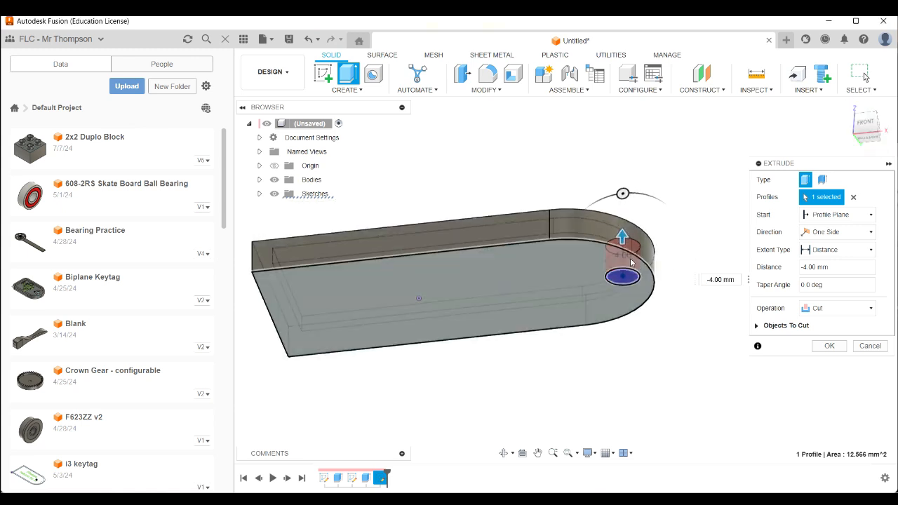
drag(623, 238, 640, 330)
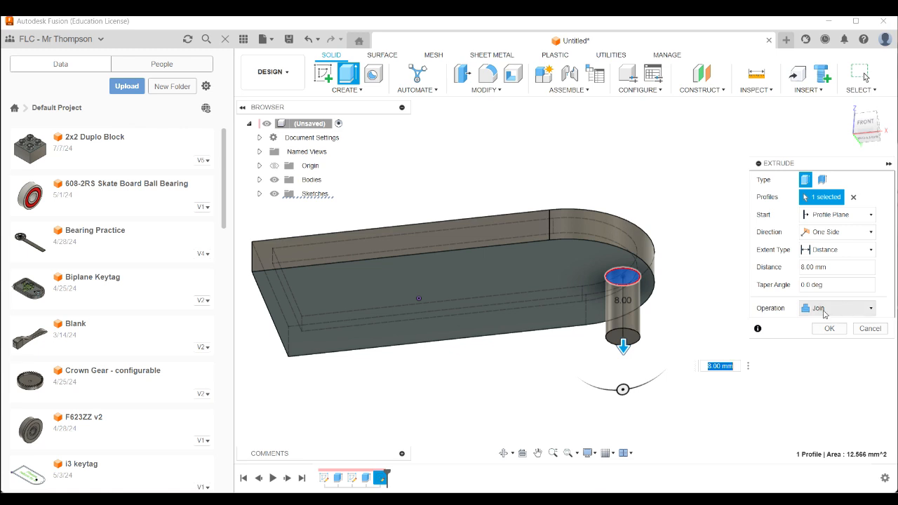
drag(624, 345, 646, 257)
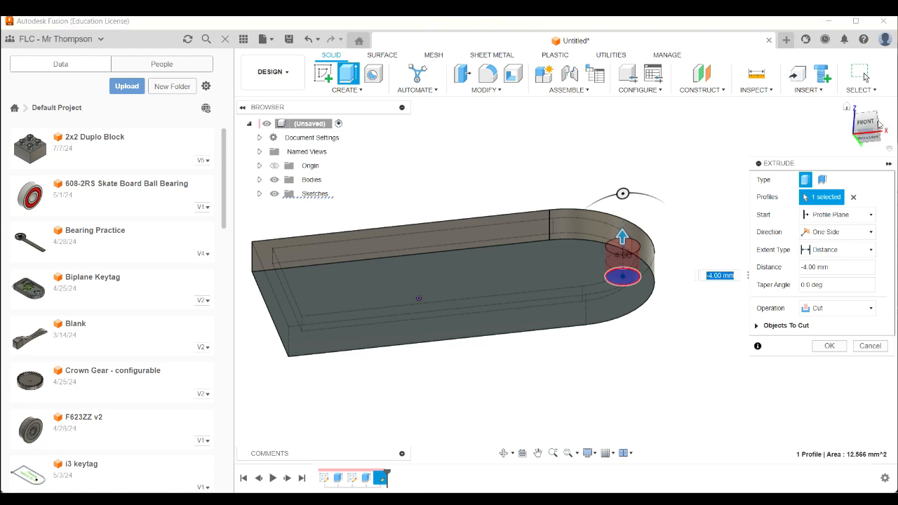
drag(868, 131, 866, 158)
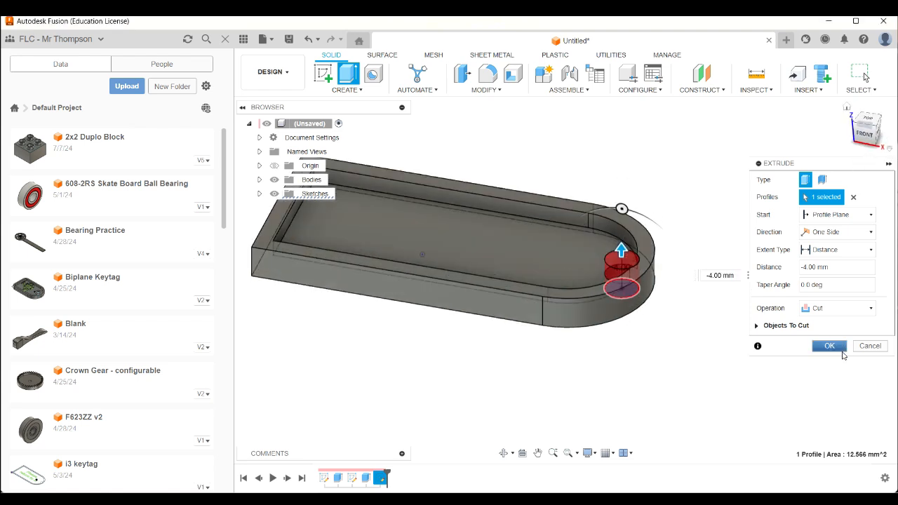
drag(620, 248, 621, 258)
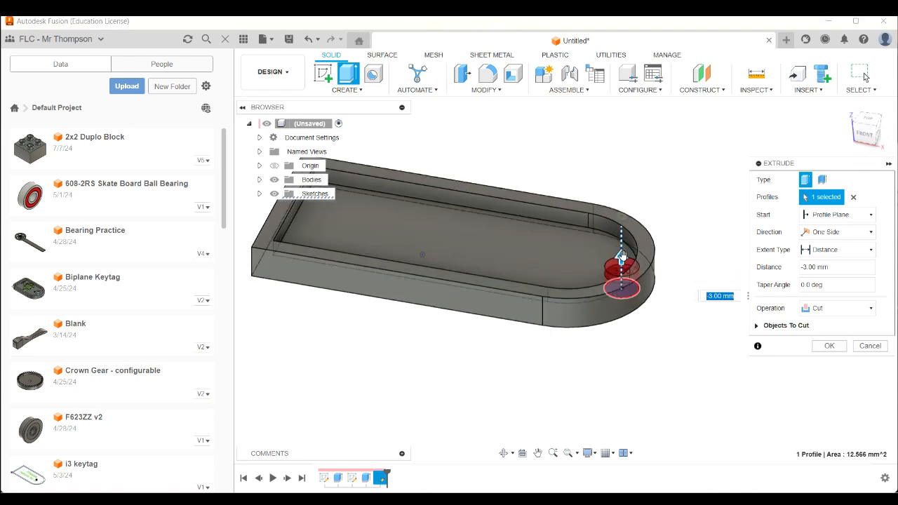
drag(868, 115, 867, 134)
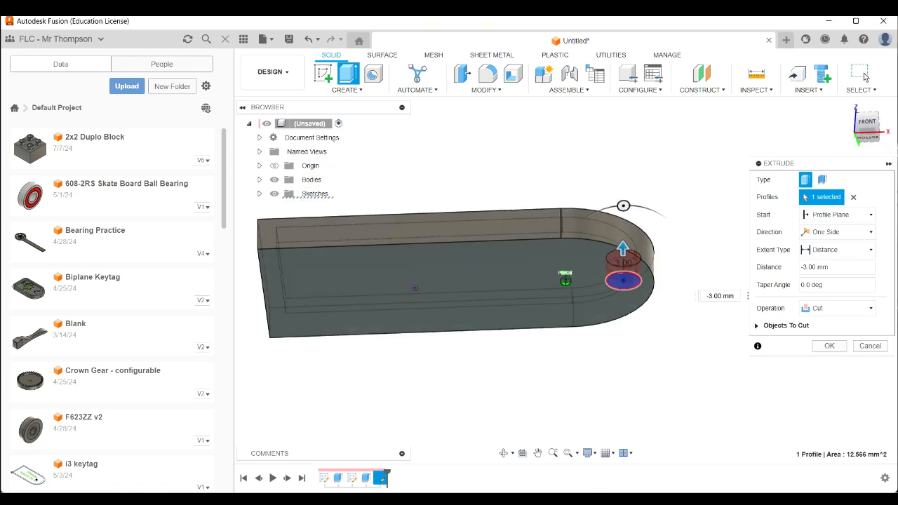
Step: Change the circle's cut extent to All and complete the extrude through the tag base
click(834, 251)
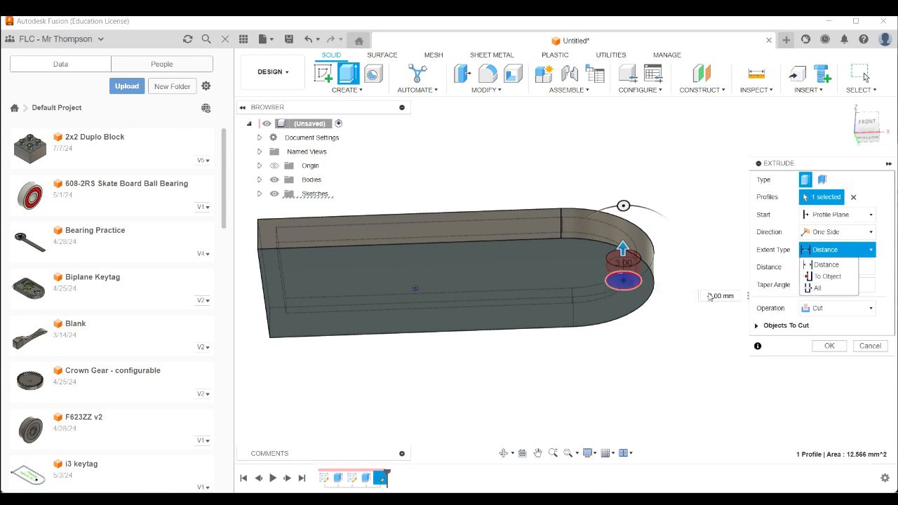
drag(622, 251, 644, 251)
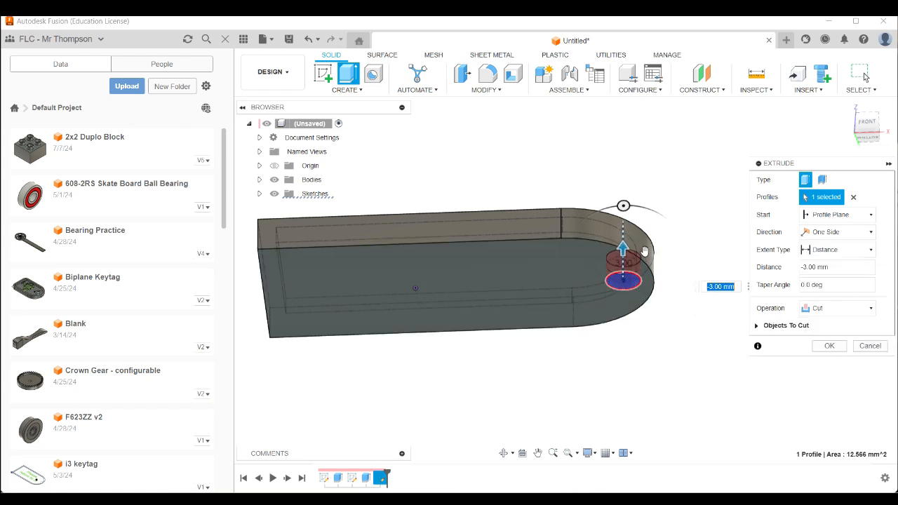
click(842, 253)
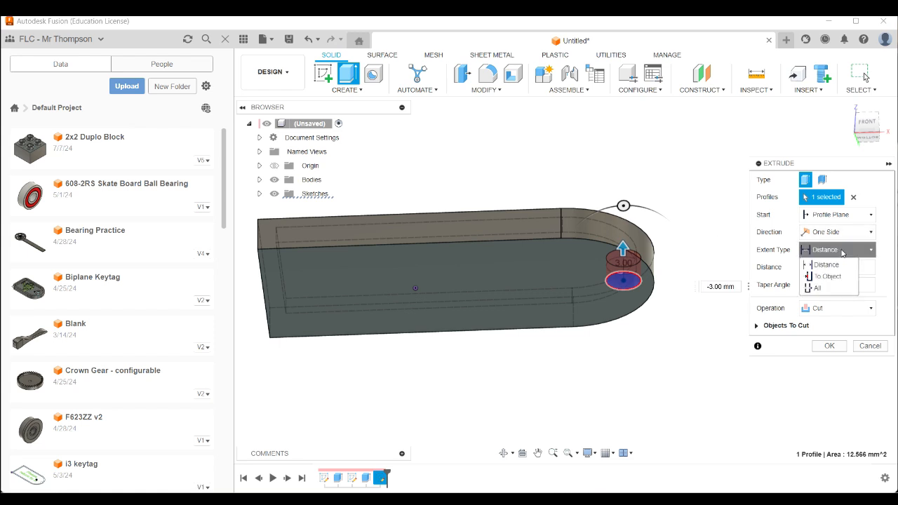
click(828, 288)
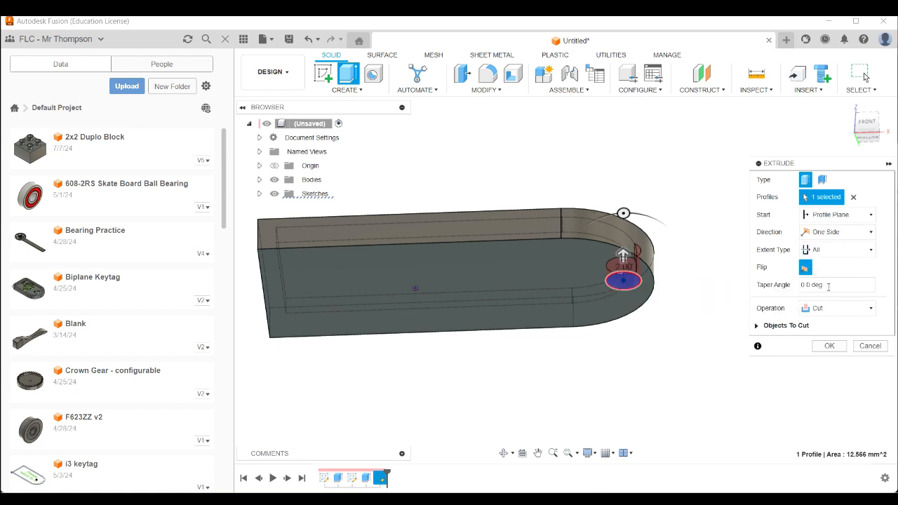
click(866, 119)
mouse_move(565, 280)
shift+middle_down()
mouse_move(570, 312)
mouse_move(584, 196)
shift+middle_up()
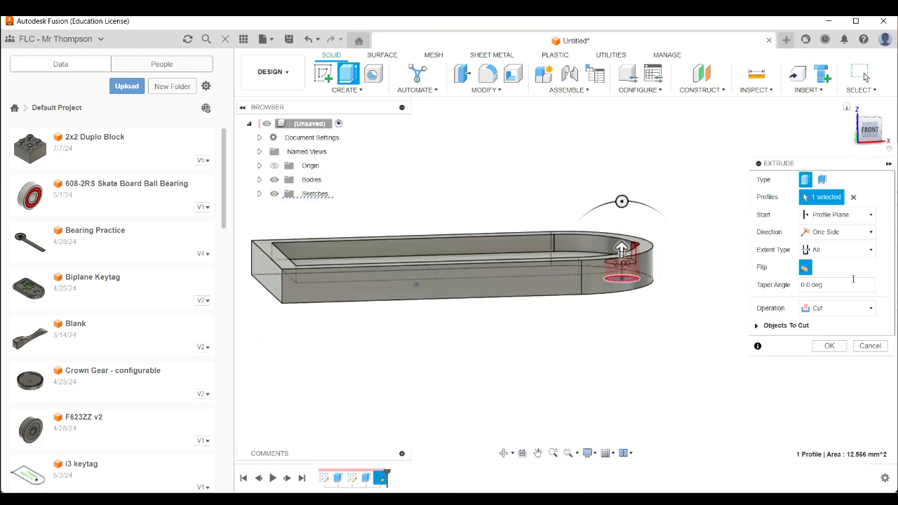
click(831, 346)
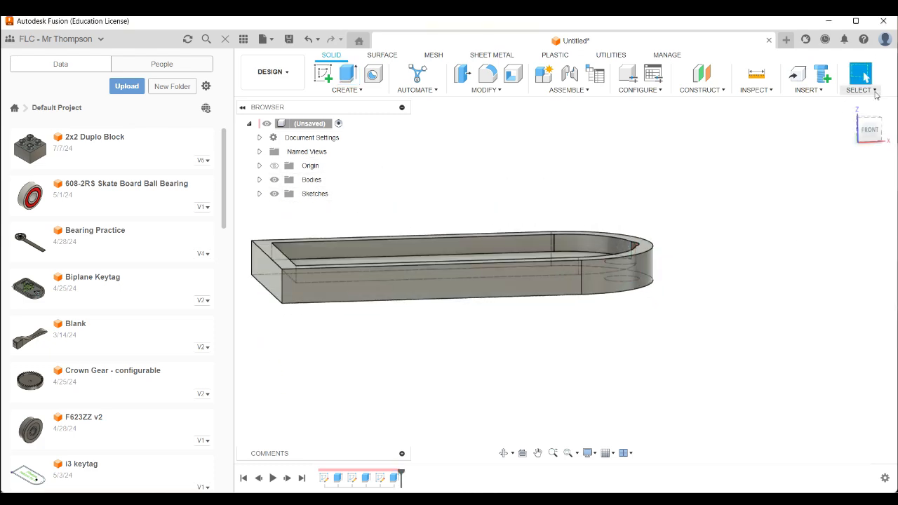
Step: Start a sketch on the recessed floor inside the tag's border
mouse_move(566, 280)
shift+middle_down()
mouse_move(573, 350)
mouse_move(567, 302)
mouse_move(569, 329)
shift+middle_up()
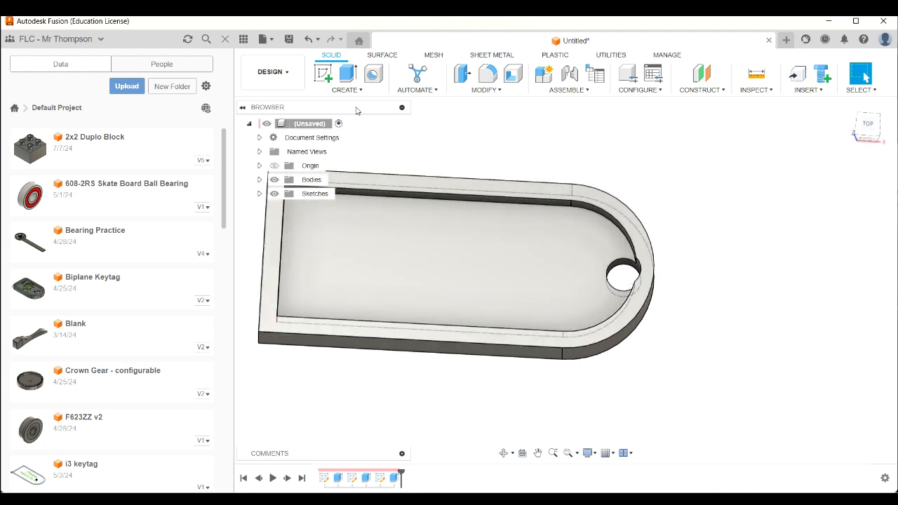
click(325, 75)
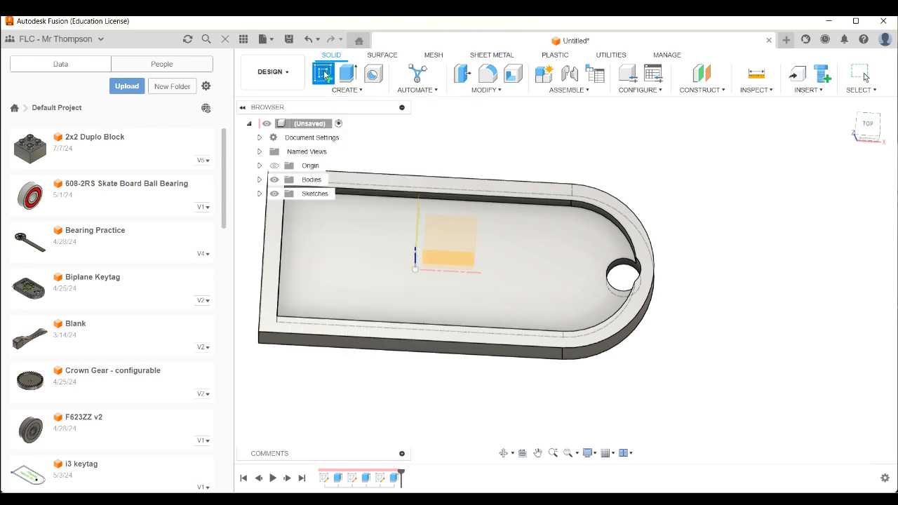
click(589, 232)
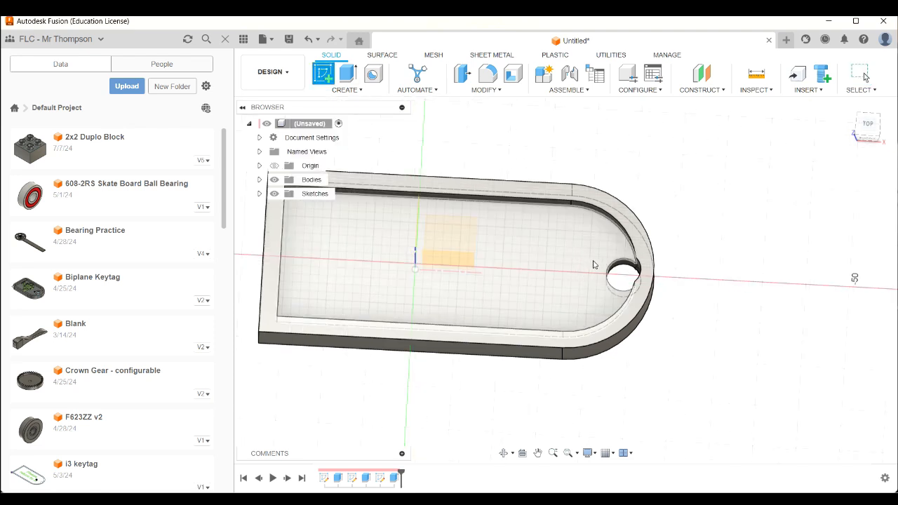
click(595, 261)
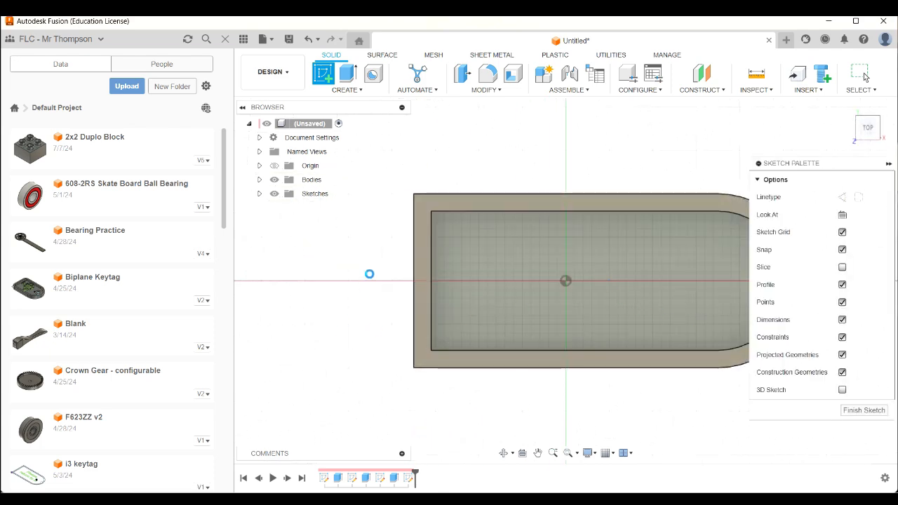
Step: Draw a circle concentric with the keyring hole, about 1 mm outside the hole's edge
scroll(610, 287, up, 8)
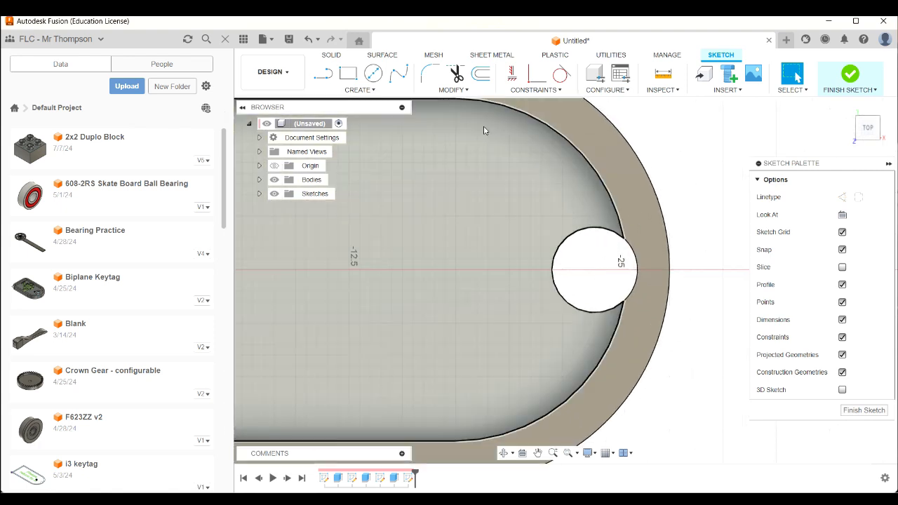
click(374, 75)
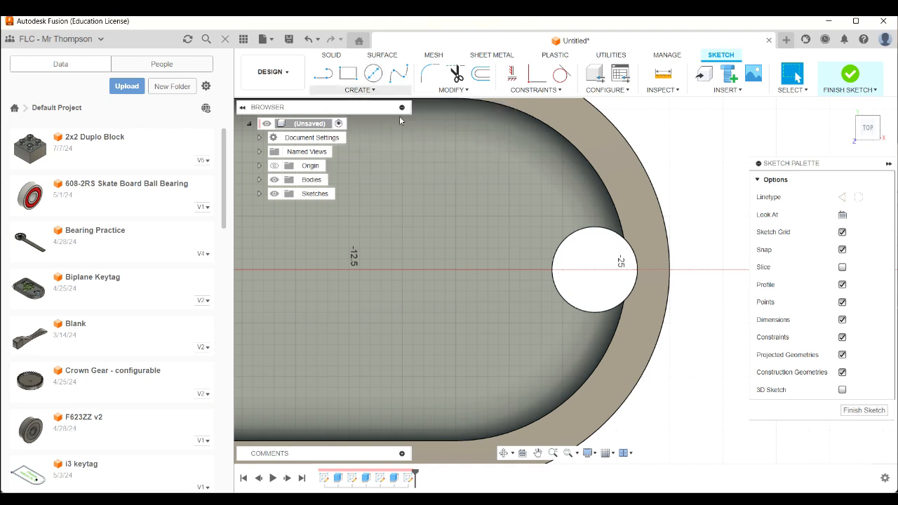
key(c)
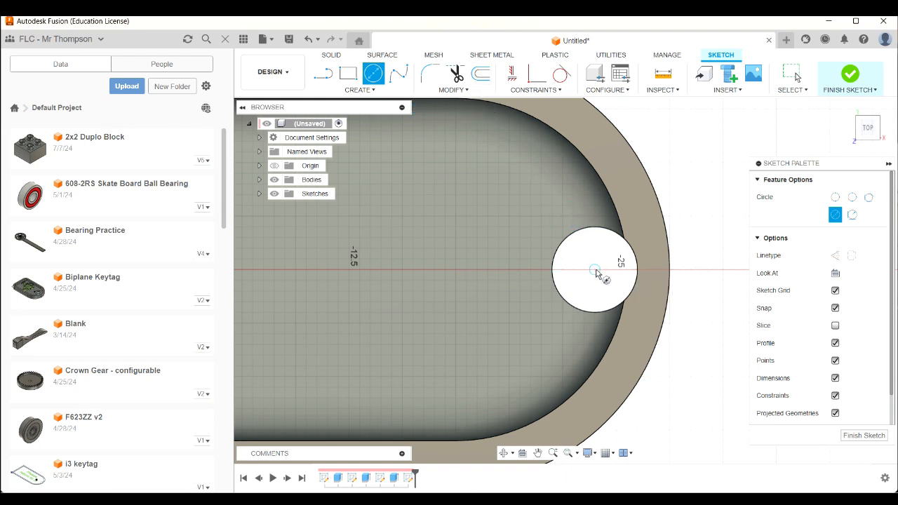
click(594, 270)
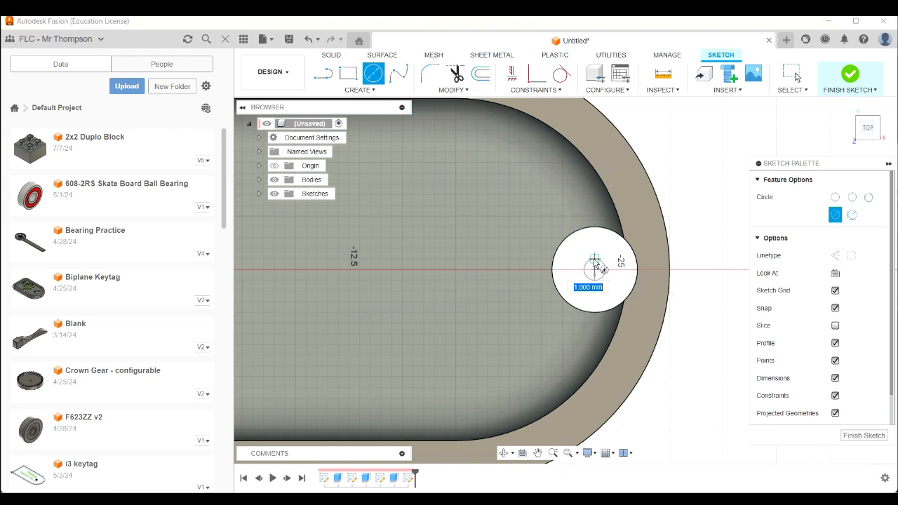
click(568, 216)
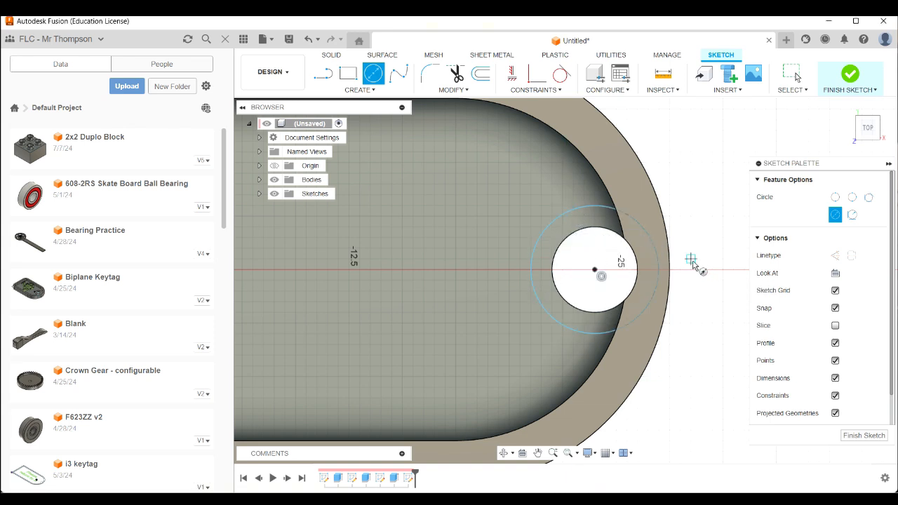
key(Escape)
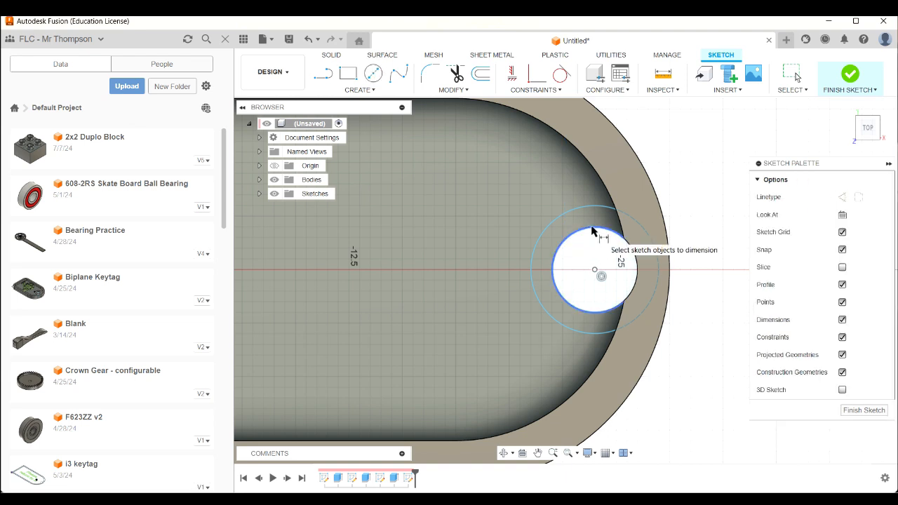
Step: Dimension the gap between the hole's edge and the surrounding circle as 2 mm
click(593, 232)
click(596, 206)
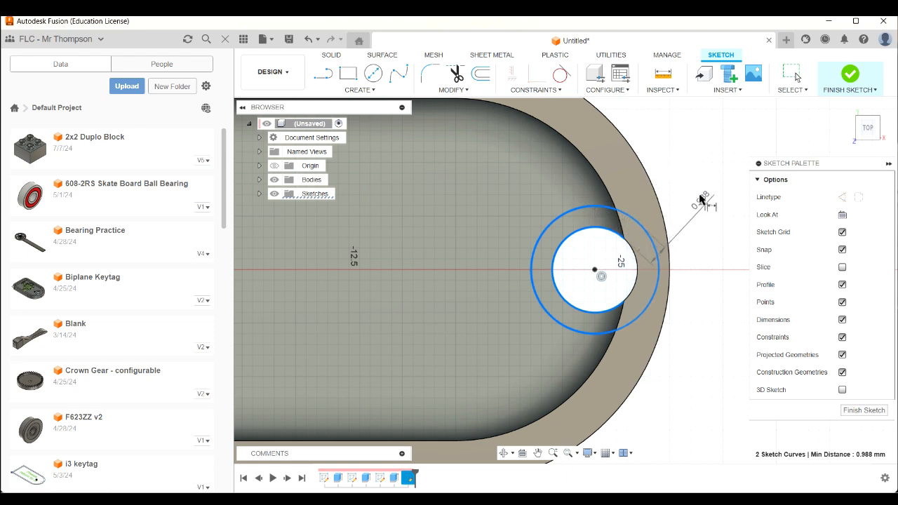
click(670, 159)
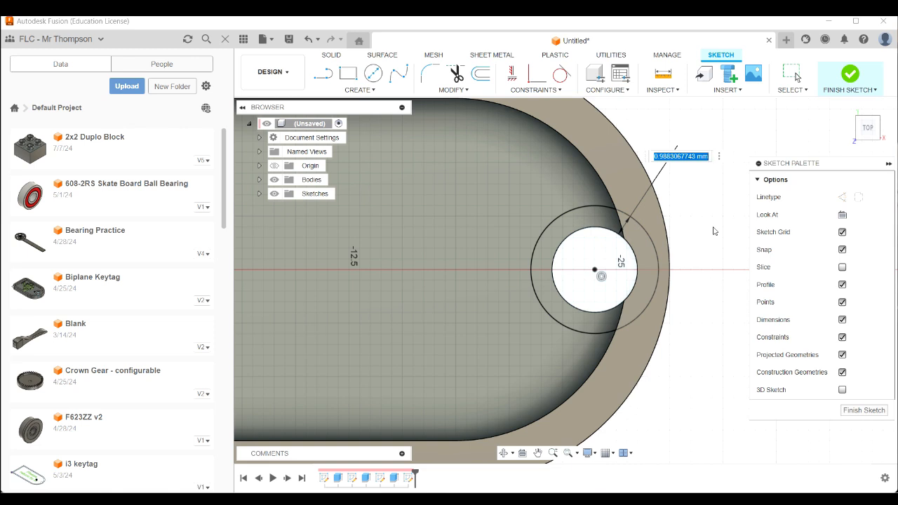
text(2)
key(Return)
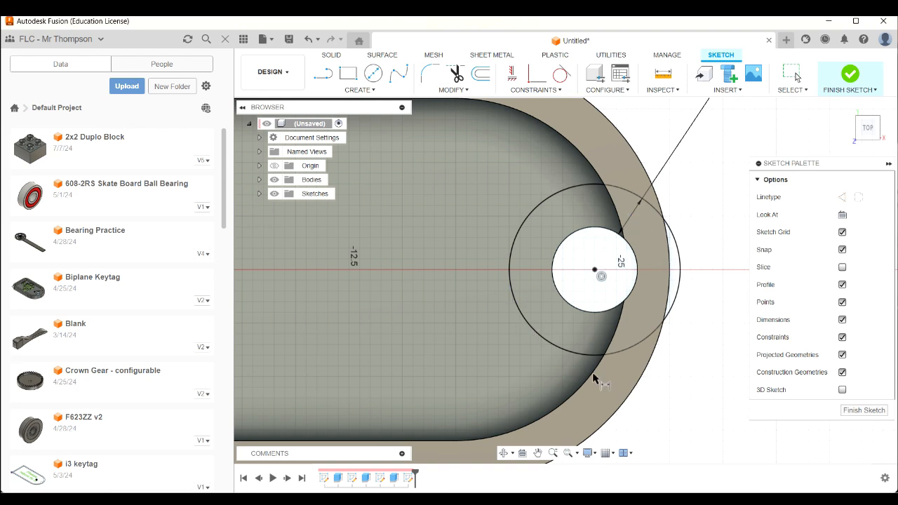
scroll(662, 314, down, 3)
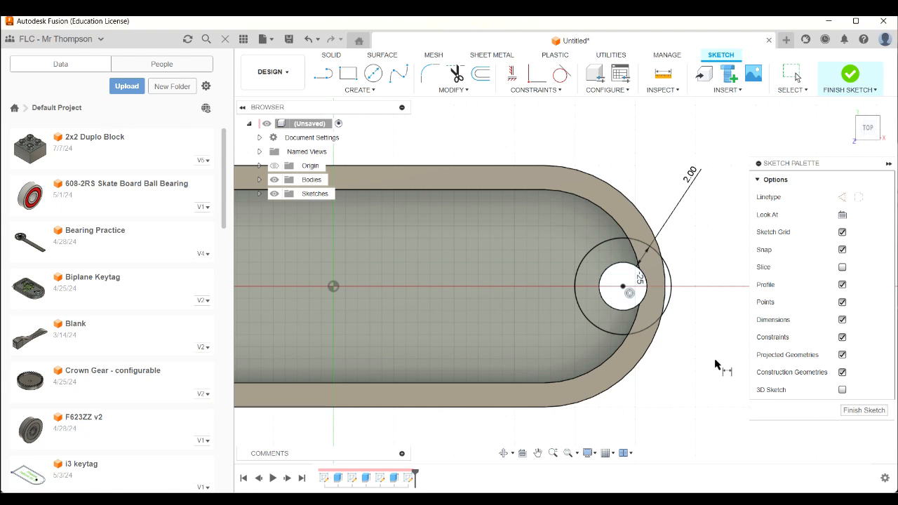
scroll(670, 313, up, 3)
scroll(670, 313, down, 1)
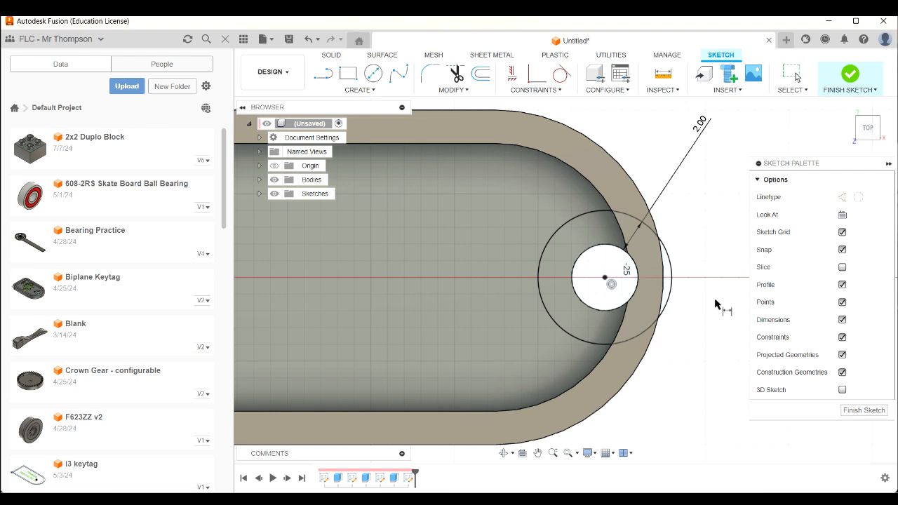
Step: Extrude the ring region around the hole as a join, using To Object extent up to the border's top face
key(e)
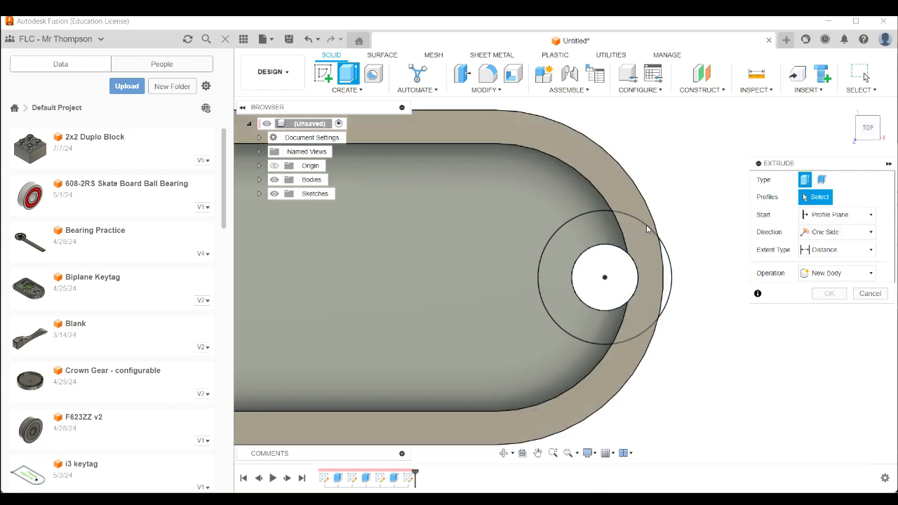
click(579, 242)
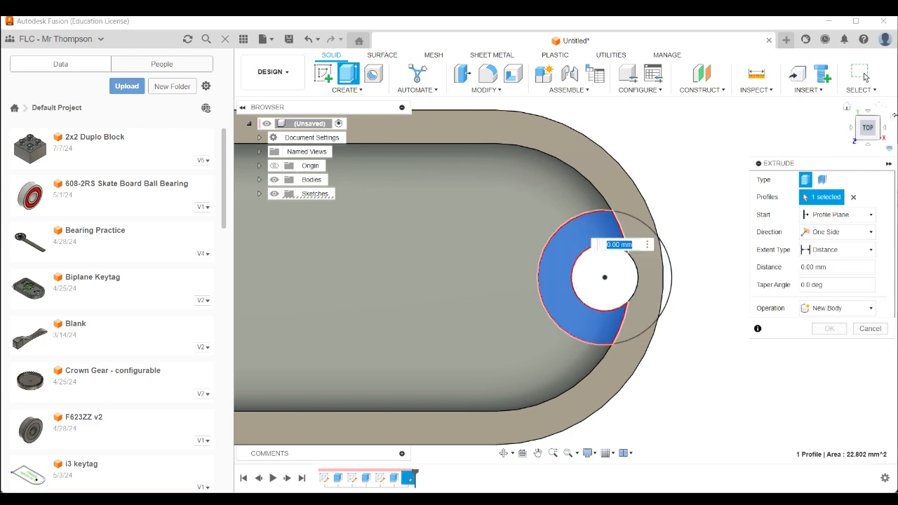
click(848, 108)
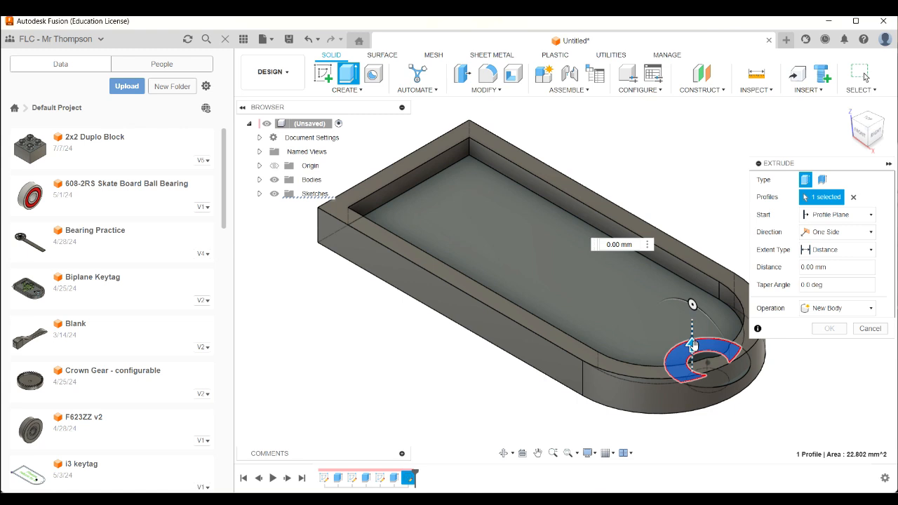
drag(691, 344, 693, 327)
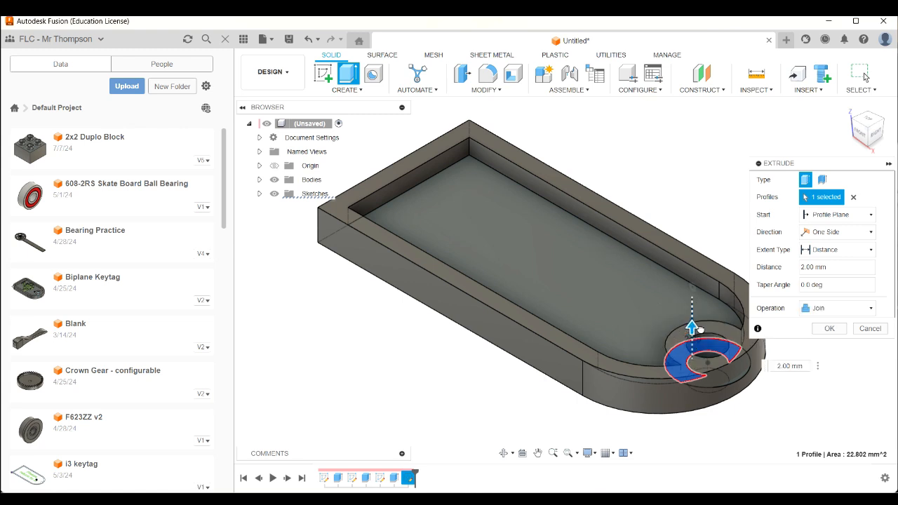
drag(698, 329, 702, 342)
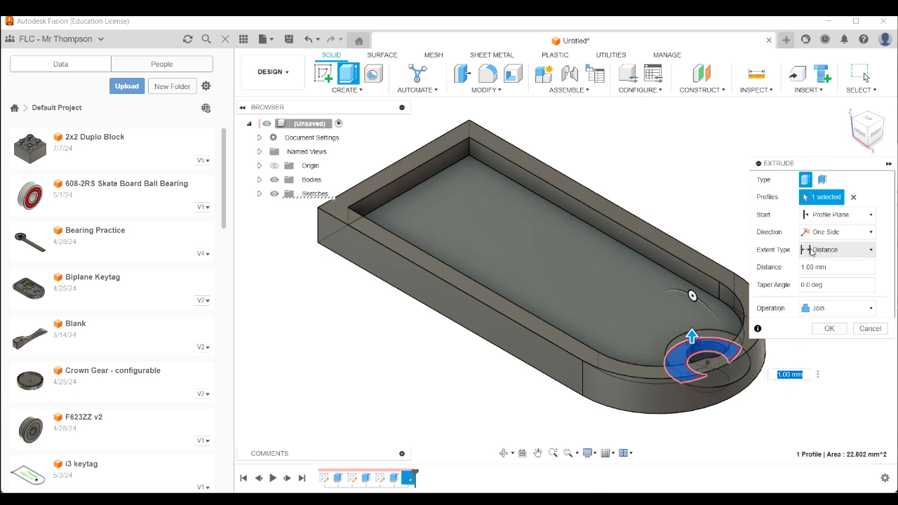
click(831, 254)
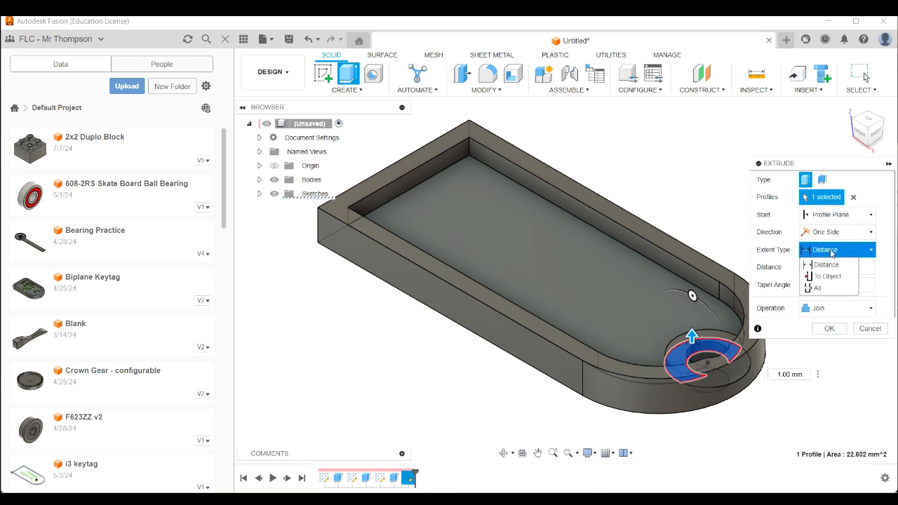
click(829, 277)
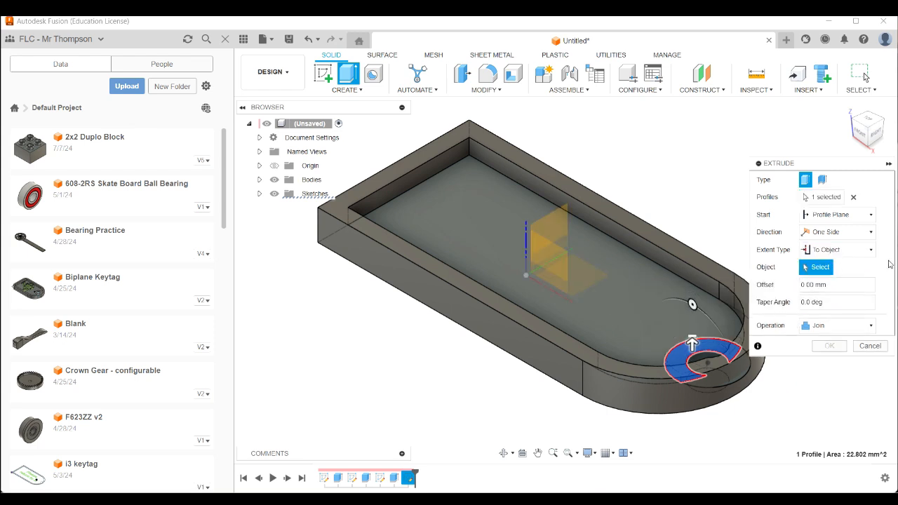
click(709, 272)
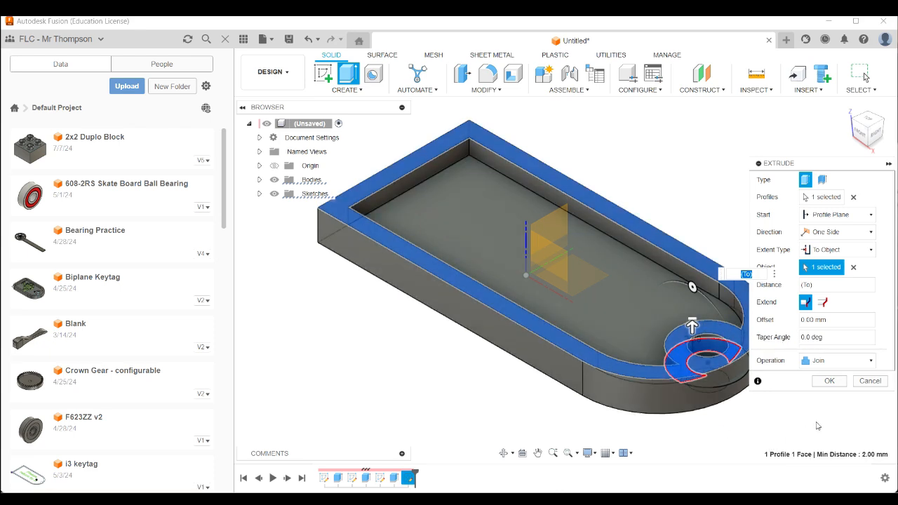
click(829, 383)
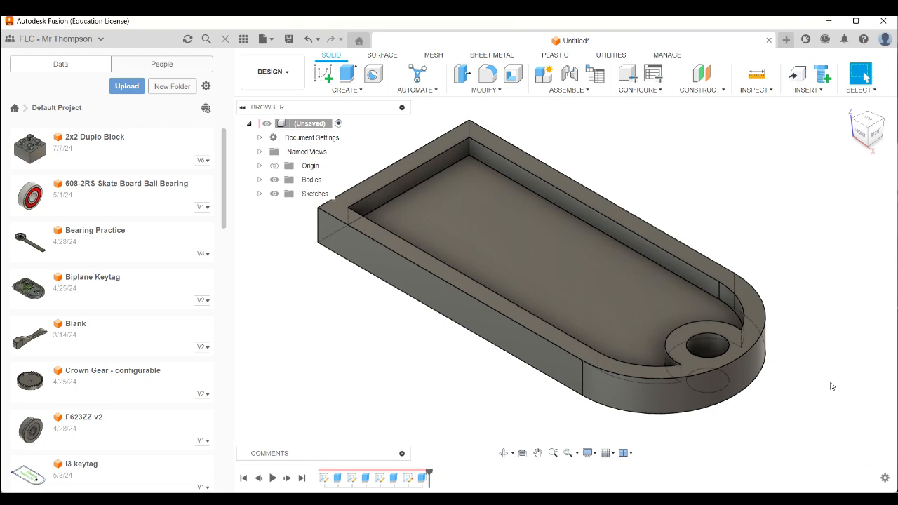
Step: Start a sketch on the recessed floor inside the tag's border
drag(872, 146, 897, 145)
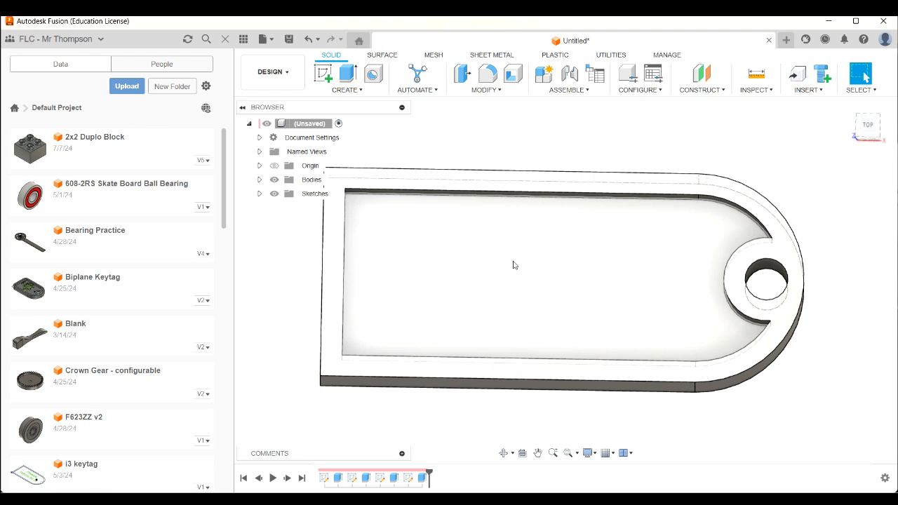
click(322, 80)
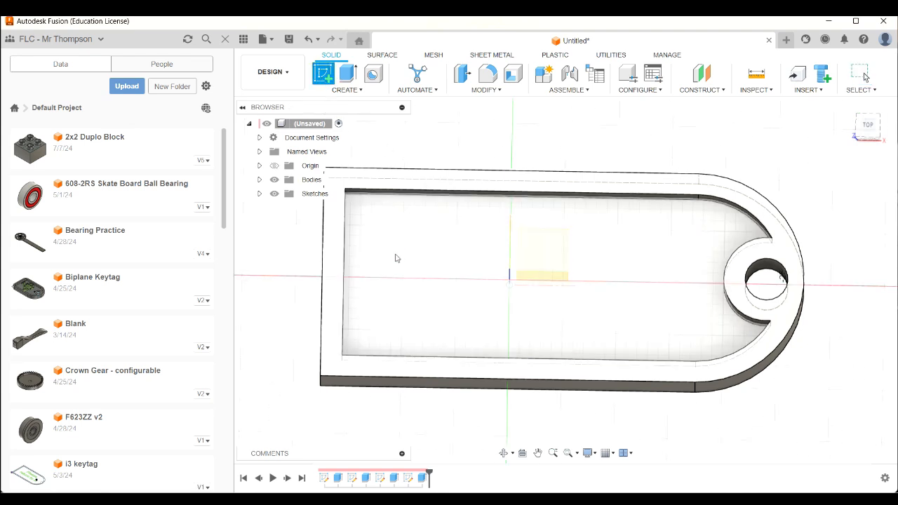
click(418, 254)
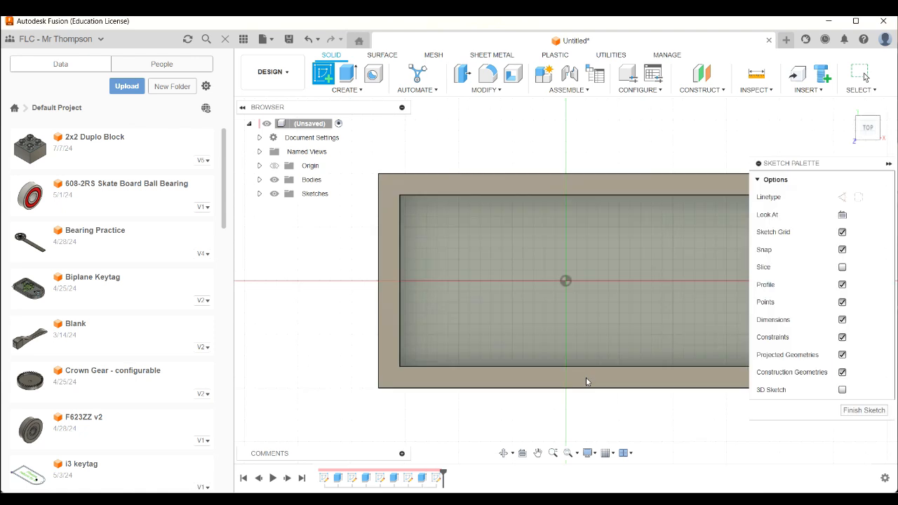
scroll(310, 319, down, 3)
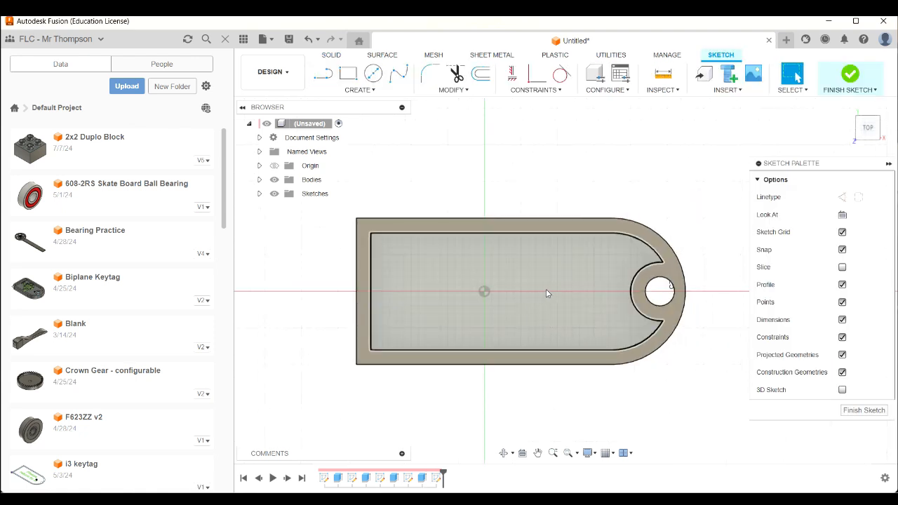
Step: Place a rectangular text frame across most of the recessed floor and enter the text "Mr T"
click(376, 92)
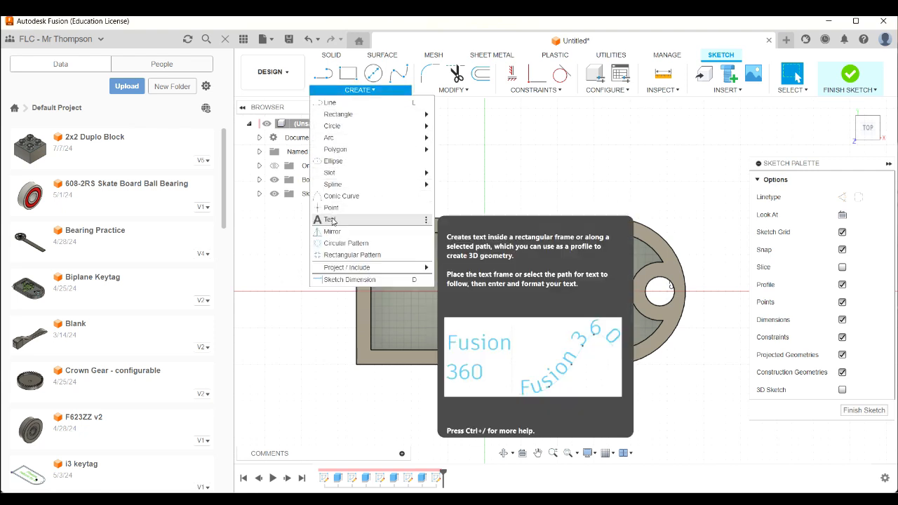
click(330, 220)
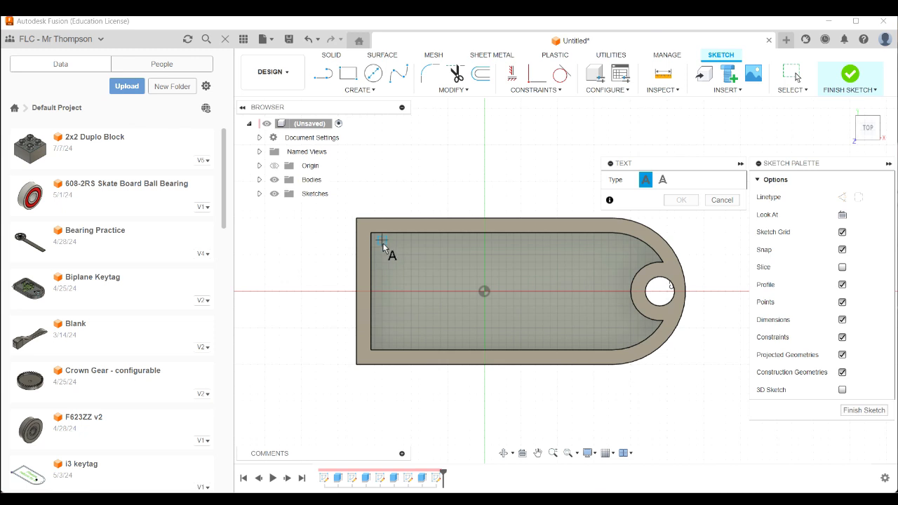
click(382, 240)
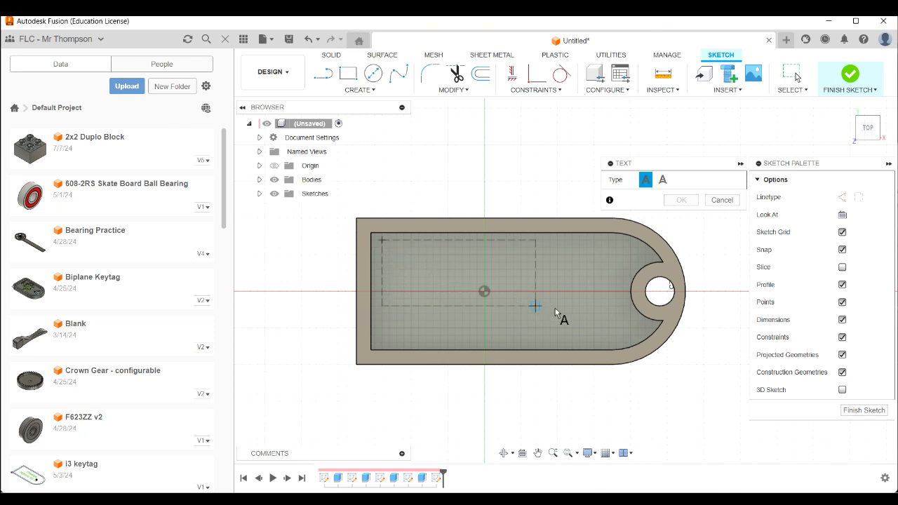
click(616, 343)
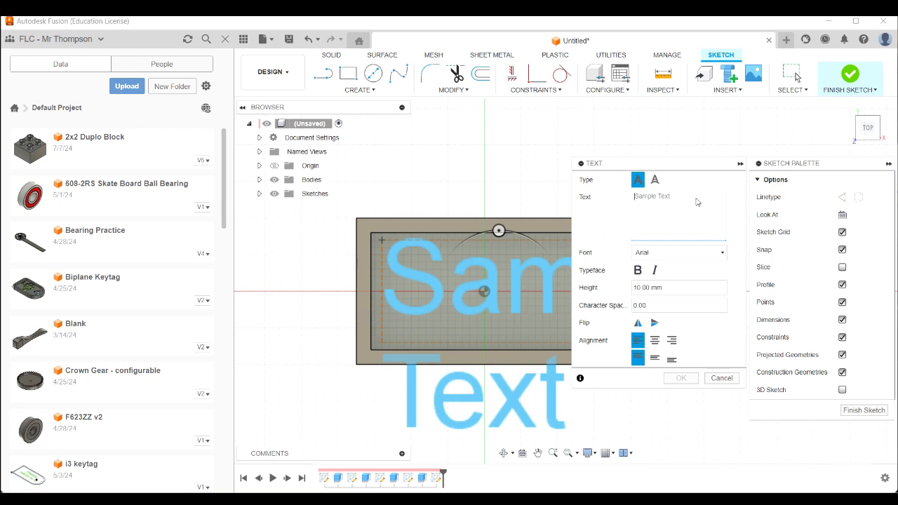
text(Mr T)
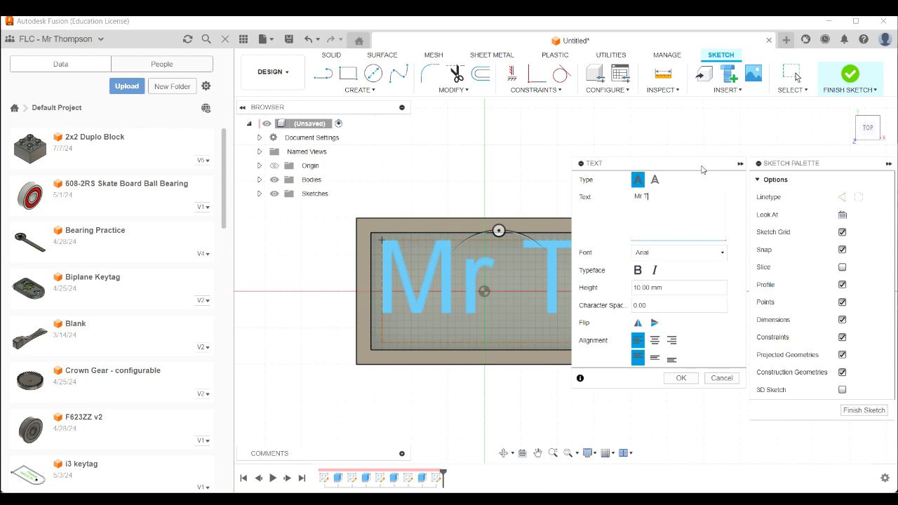
Step: Center the text both horizontally and vertically within its frame
mouse_move(690, 170)
mouse_down()
mouse_move(745, 174)
mouse_move(835, 261)
mouse_move(859, 163)
mouse_move(813, 172)
mouse_up()
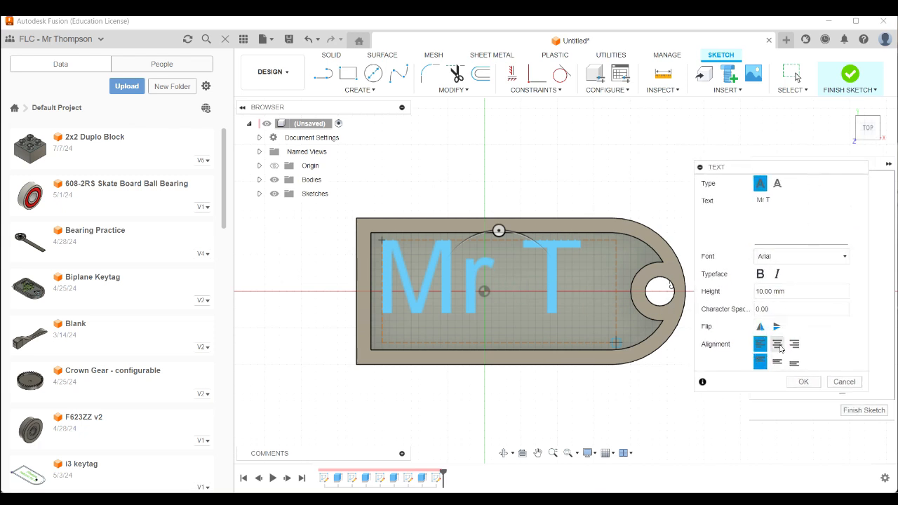
click(777, 343)
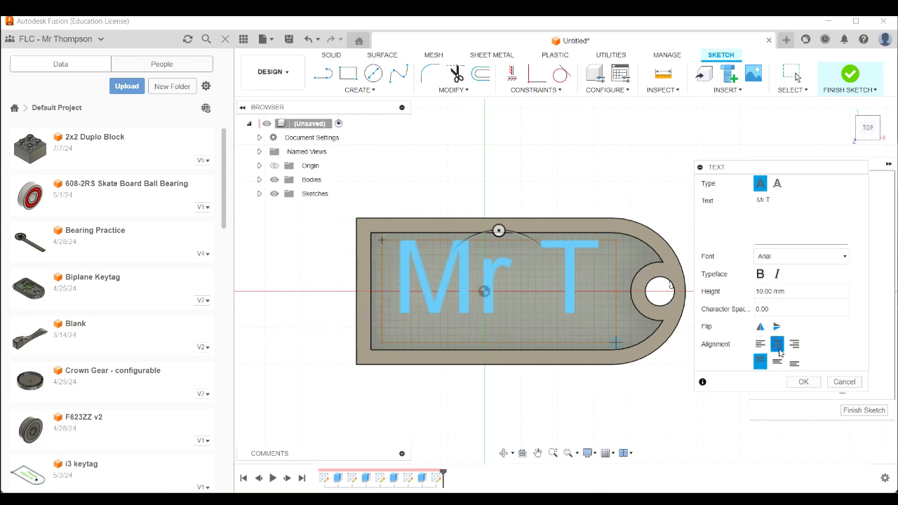
click(777, 363)
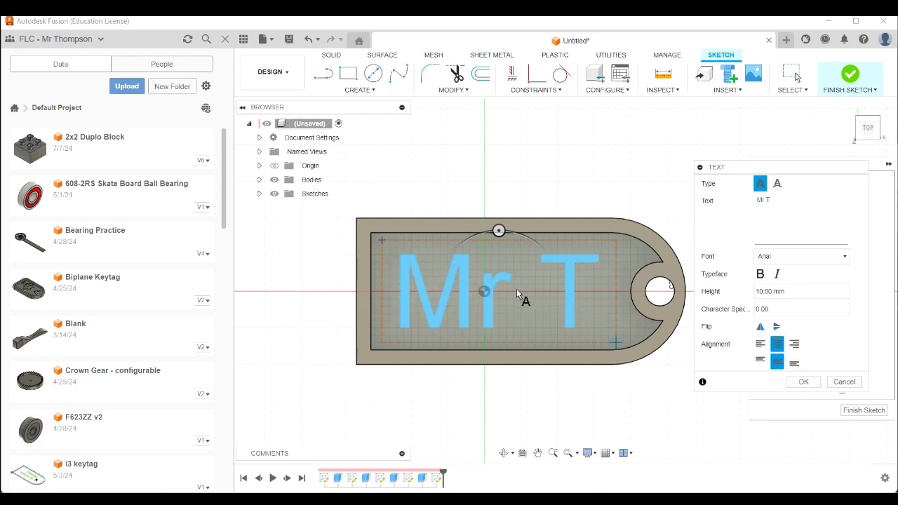
Step: Try a text height of 5 mm and set it back to 10 mm
click(795, 292)
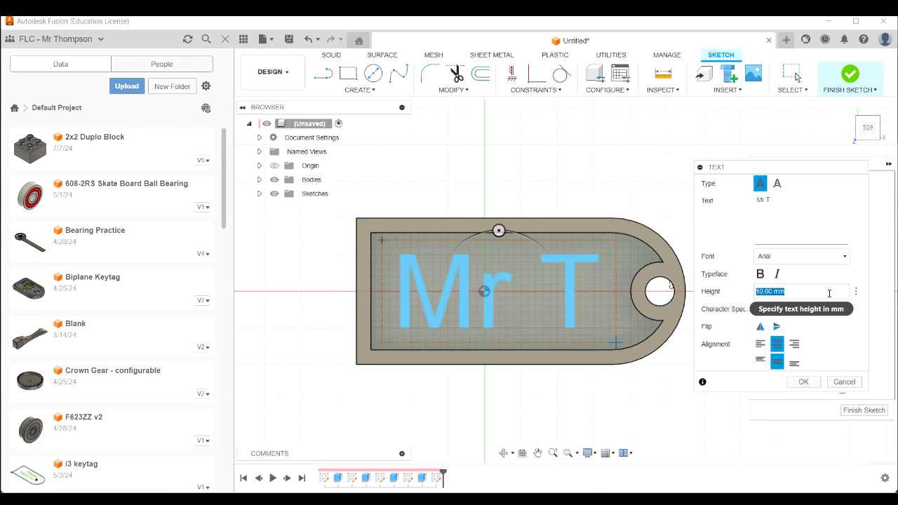
text(5)
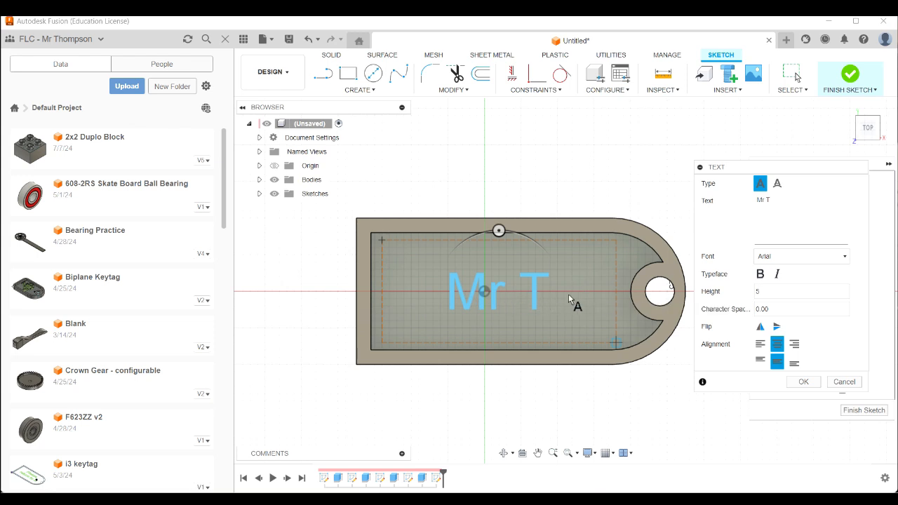
drag(766, 291, 745, 298)
text(10)
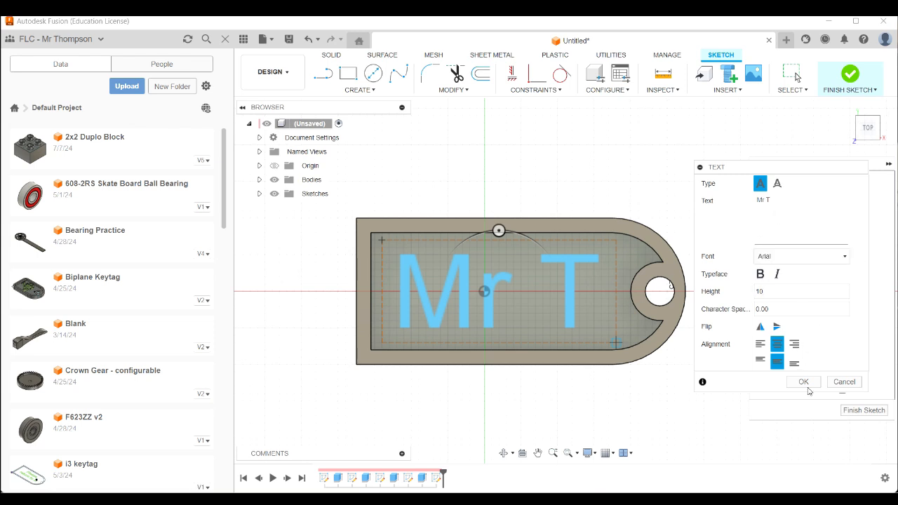
Step: Change the text's font to Comic Sans MS and accept the text
click(845, 256)
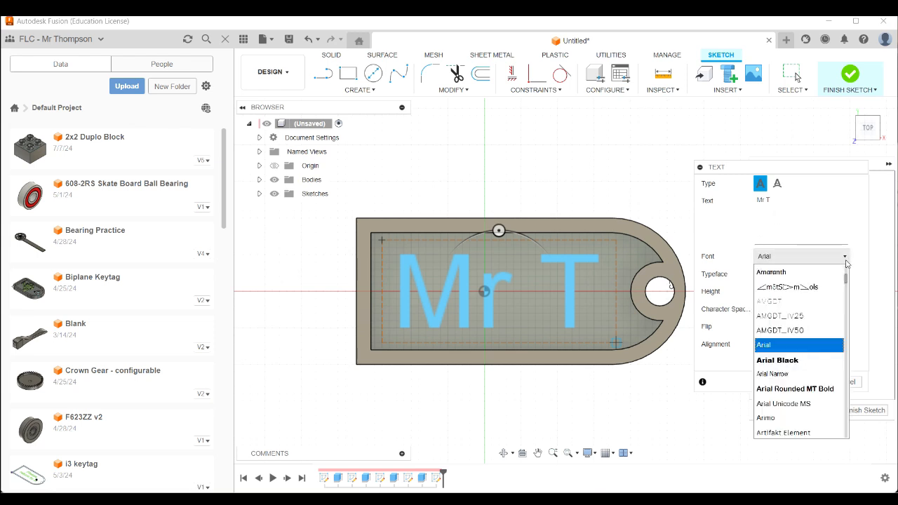
scroll(802, 344, down, 3)
scroll(802, 344, down, 10)
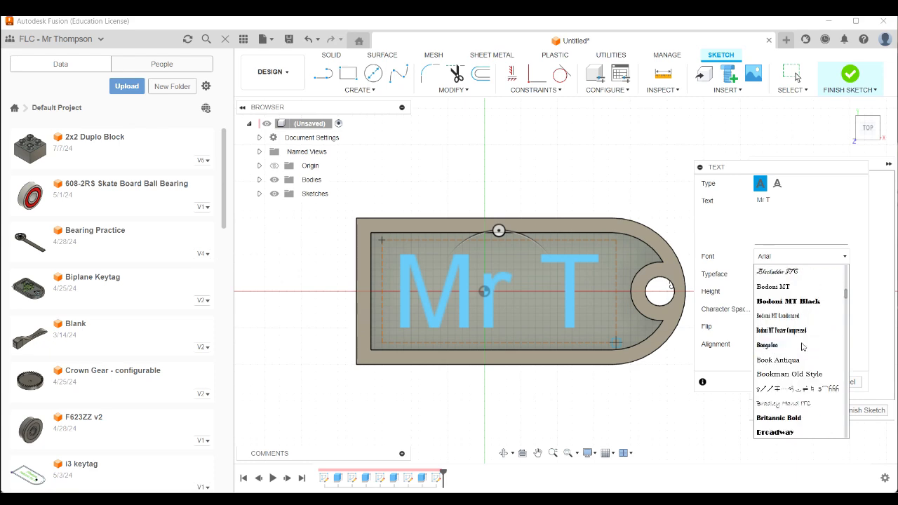
scroll(803, 347, down, 8)
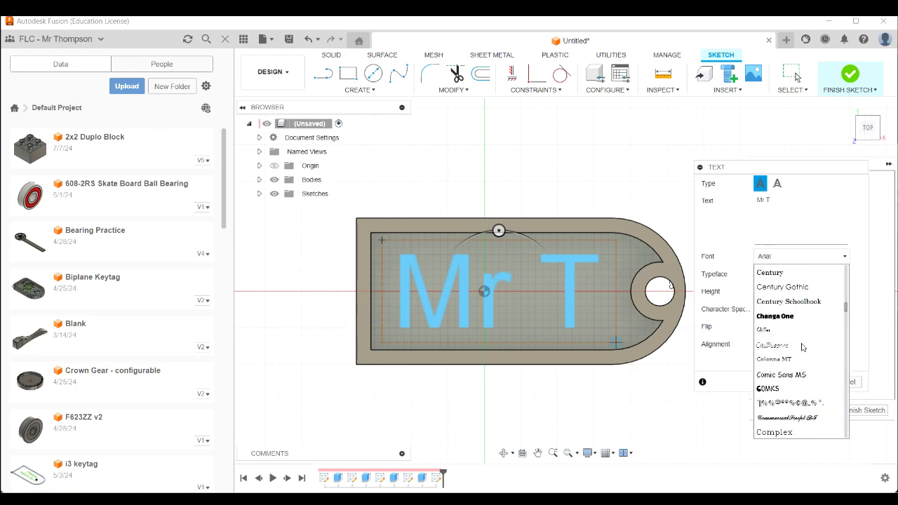
click(800, 375)
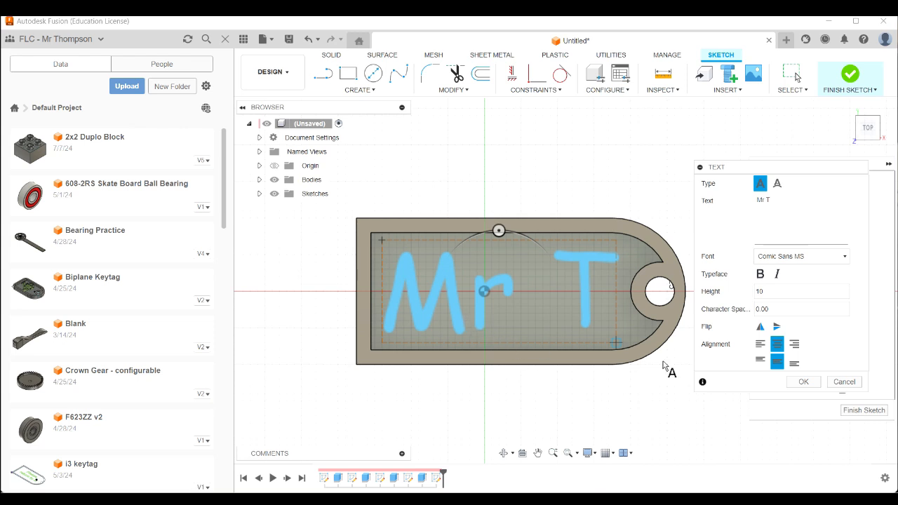
click(803, 382)
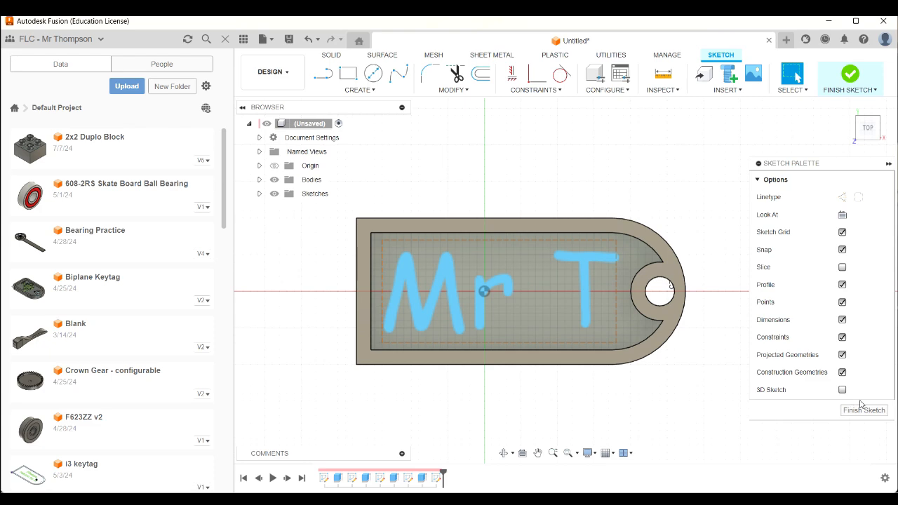
Step: Start an Extrude with the sketch text as the only profile, excluding the surrounding floor region
mouse_move(868, 132)
mouse_down()
mouse_move(858, 101)
mouse_move(862, 128)
mouse_up()
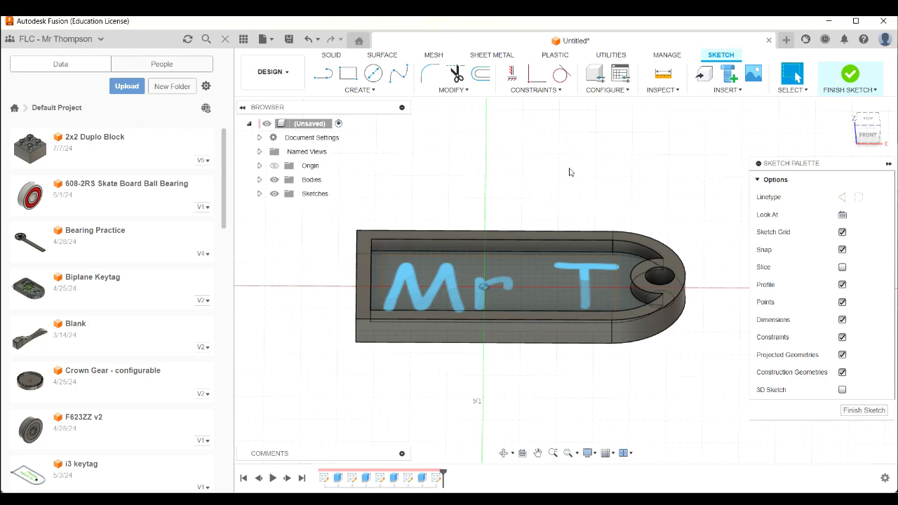
key(e)
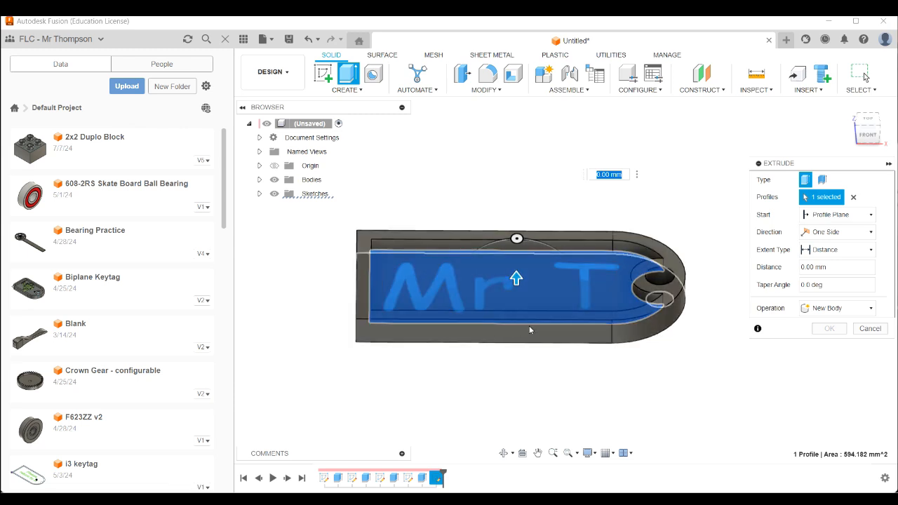
click(852, 200)
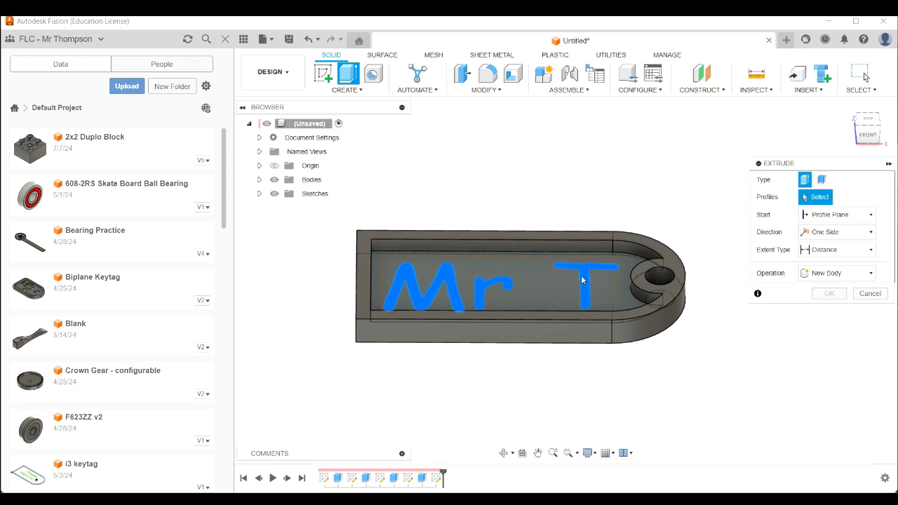
click(480, 291)
Step: Try extruding the text 3 mm down as a cut and 4 mm up as a join
drag(501, 278, 526, 293)
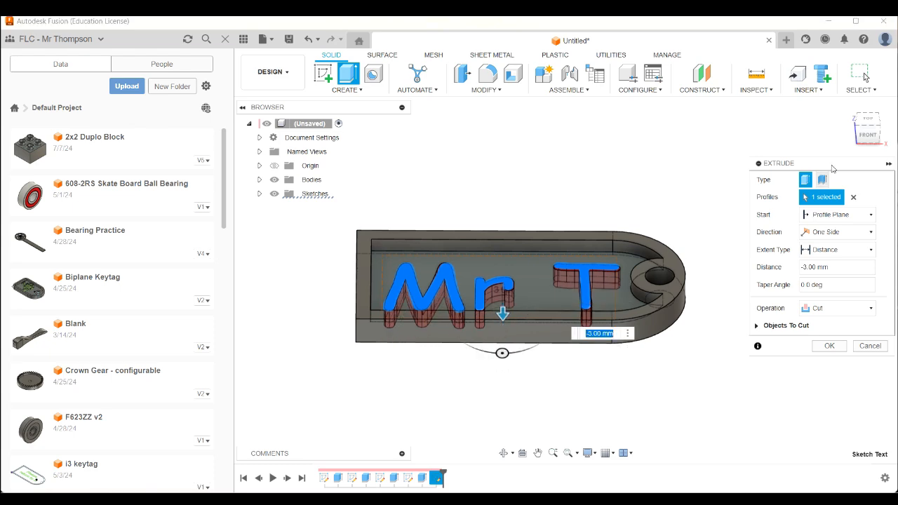
drag(867, 125, 867, 138)
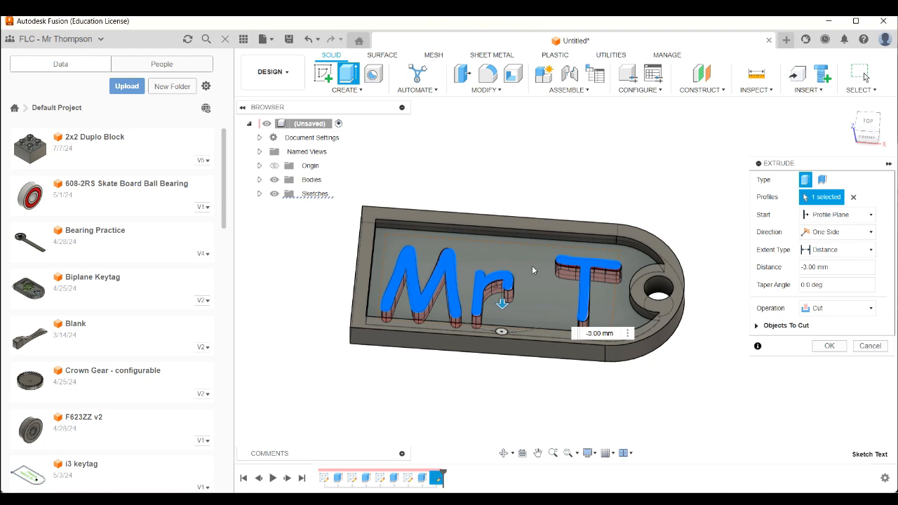
drag(504, 312, 510, 278)
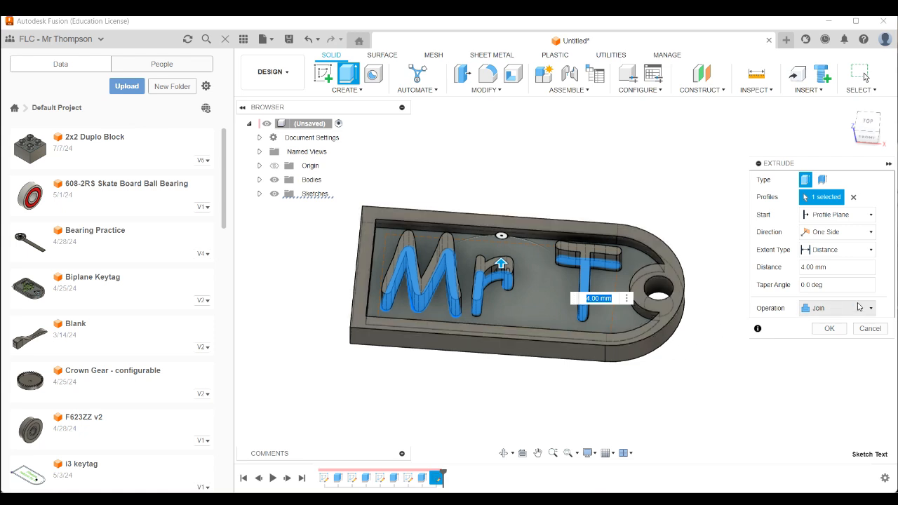
Step: Extrude the text as a join, using To Object extent up to the border's top face
click(832, 251)
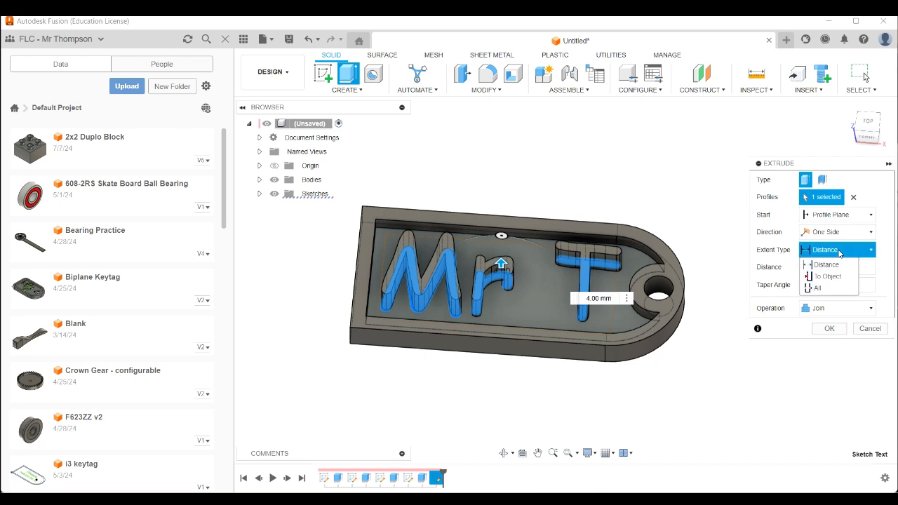
click(829, 277)
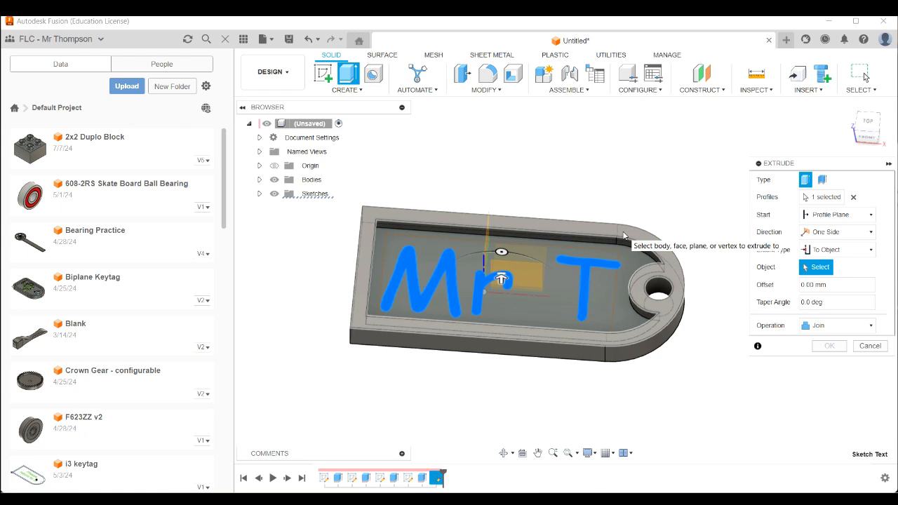
click(617, 235)
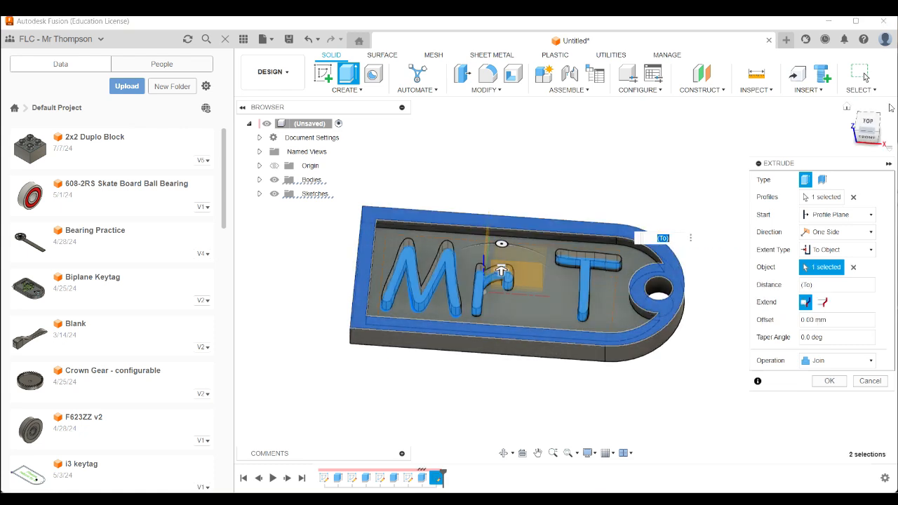
click(868, 136)
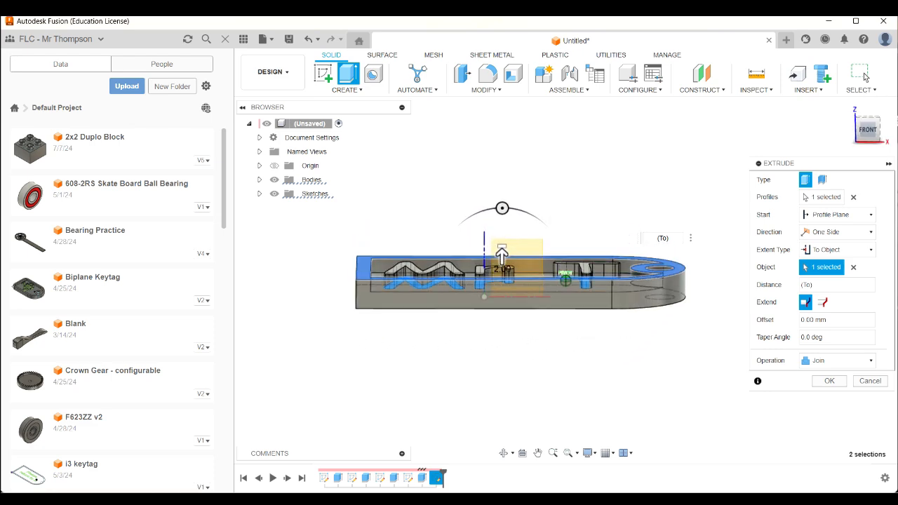
drag(870, 126, 866, 143)
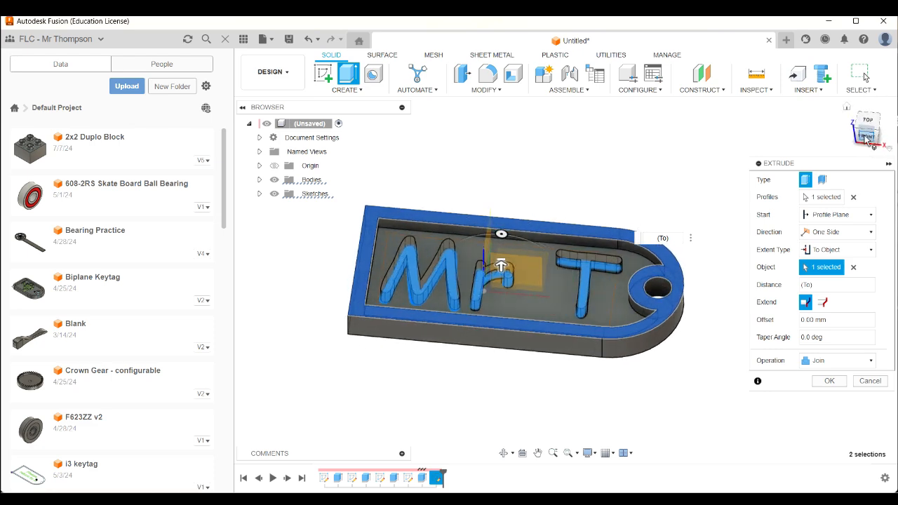
click(834, 380)
mouse_move(878, 131)
mouse_down()
mouse_move(877, 142)
mouse_move(869, 130)
mouse_move(880, 135)
mouse_up()
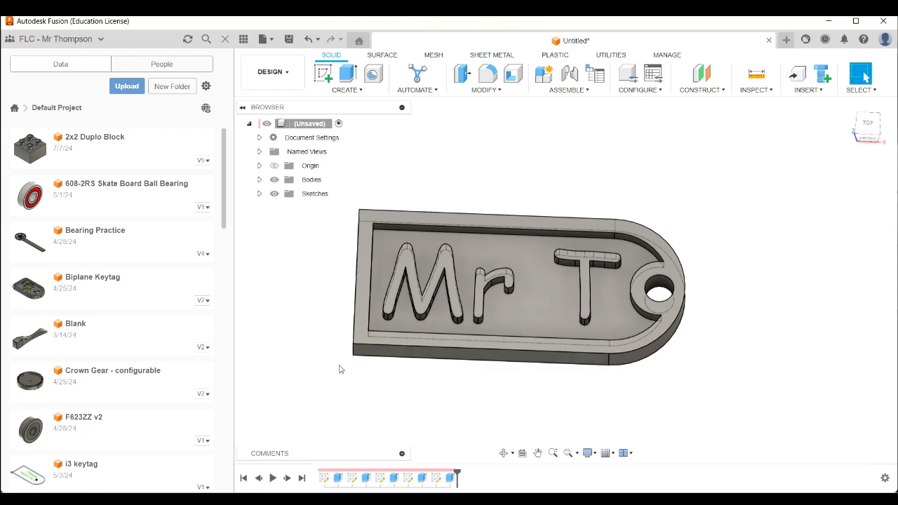
Step: Start a Fillet and select the far inside vertical corner edge of the border at the tag's square end
scroll(313, 304, up, 1)
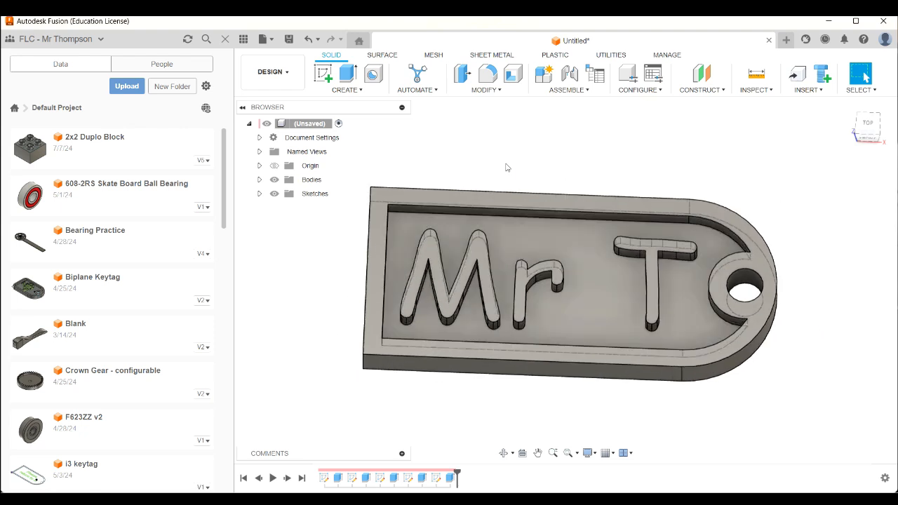
click(488, 75)
click(485, 90)
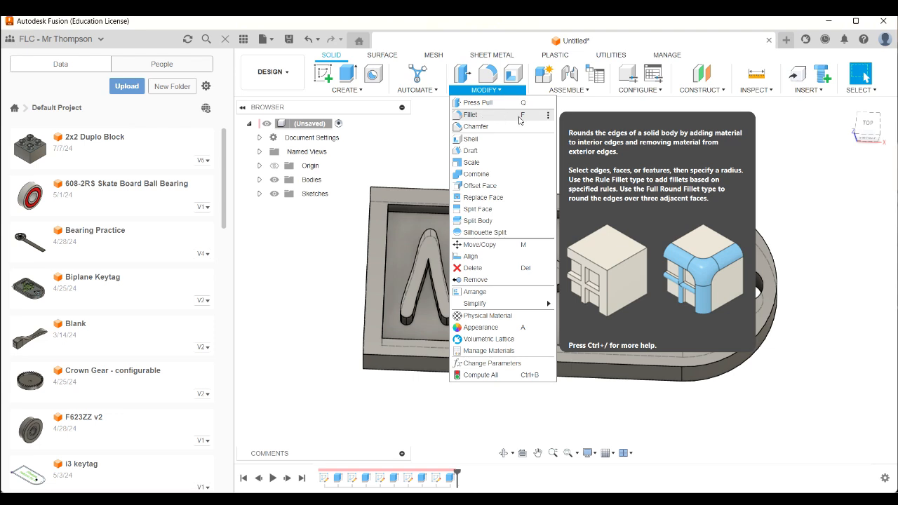
click(519, 117)
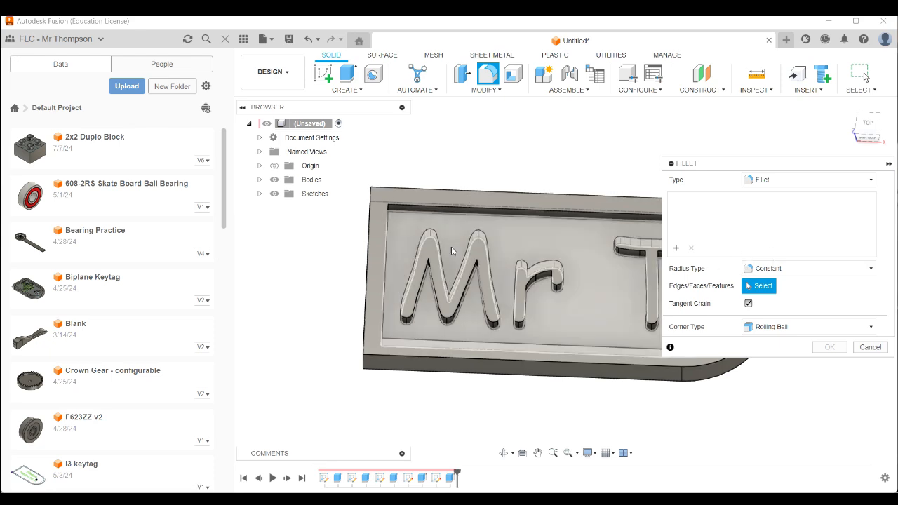
scroll(405, 224, up, 4)
scroll(404, 225, down, 3)
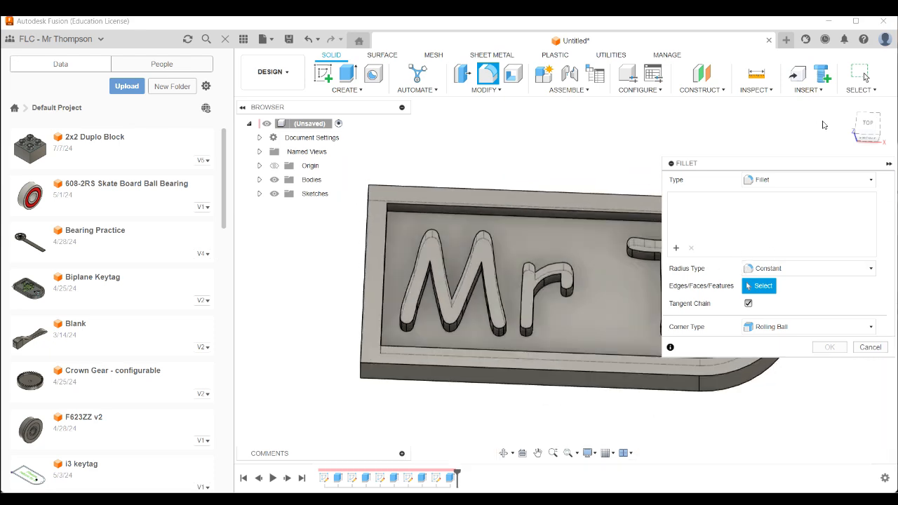
click(874, 124)
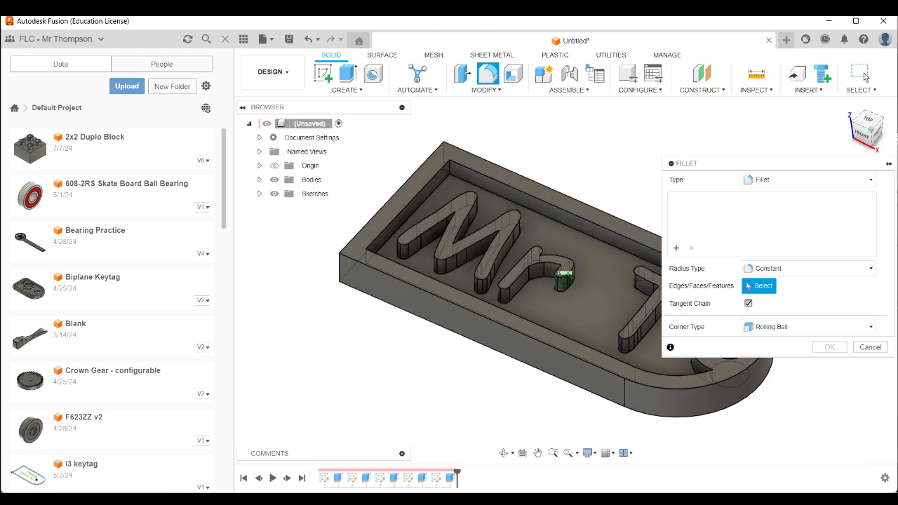
click(450, 166)
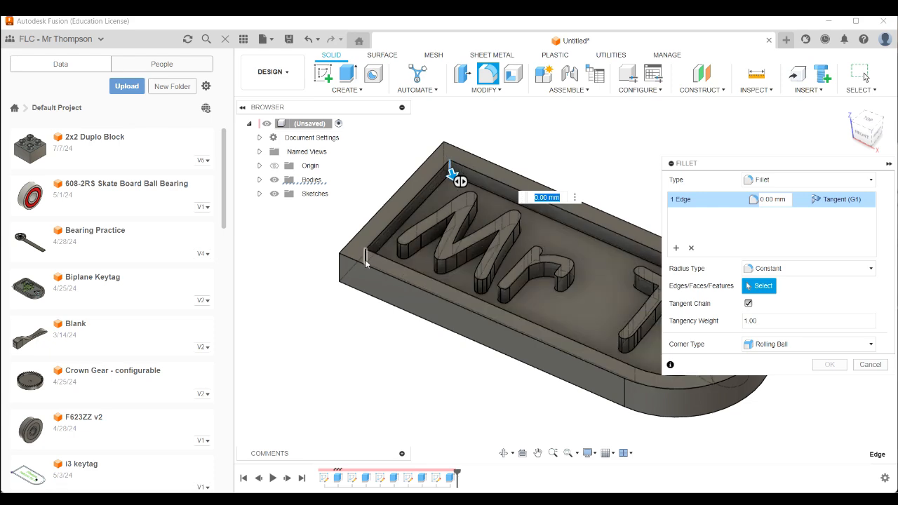
scroll(378, 259, up, 3)
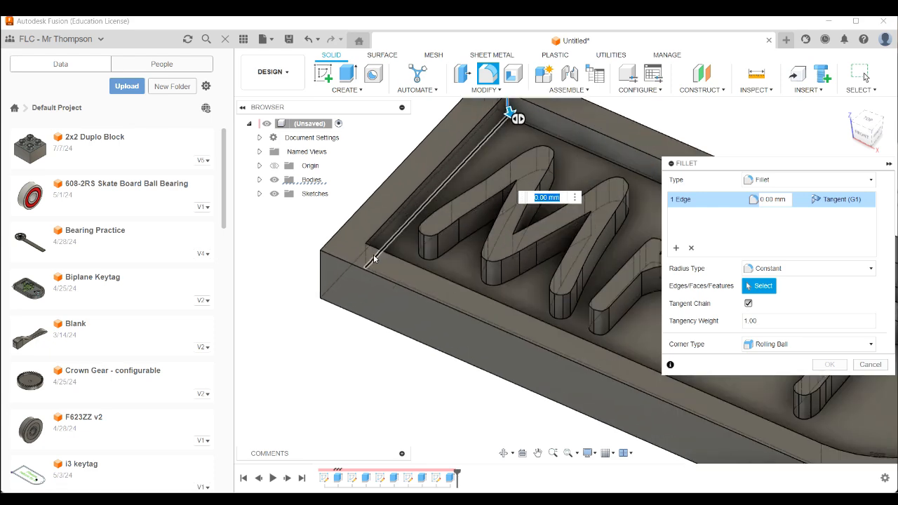
scroll(494, 164, down, 2)
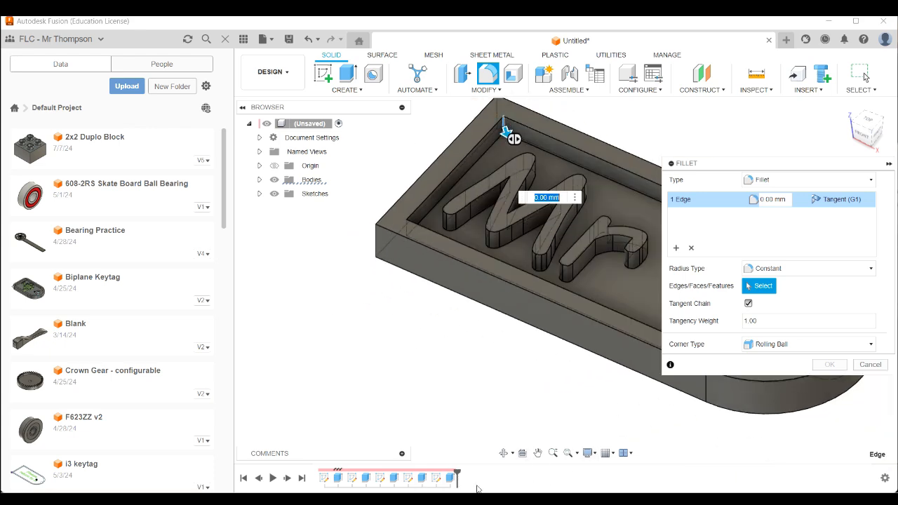
Step: Switch the visual style to Shaded and return it to Shaded with Hidden Edges
click(594, 454)
mouse_move(625, 368)
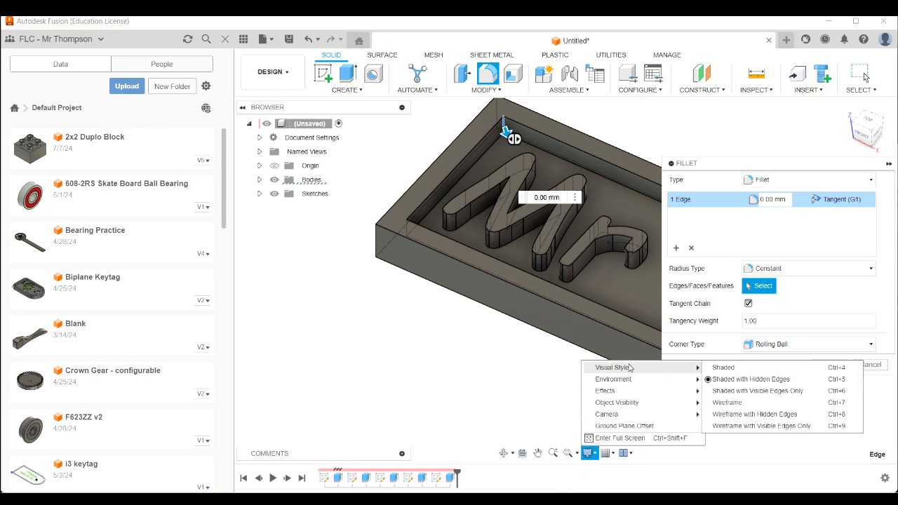
click(735, 368)
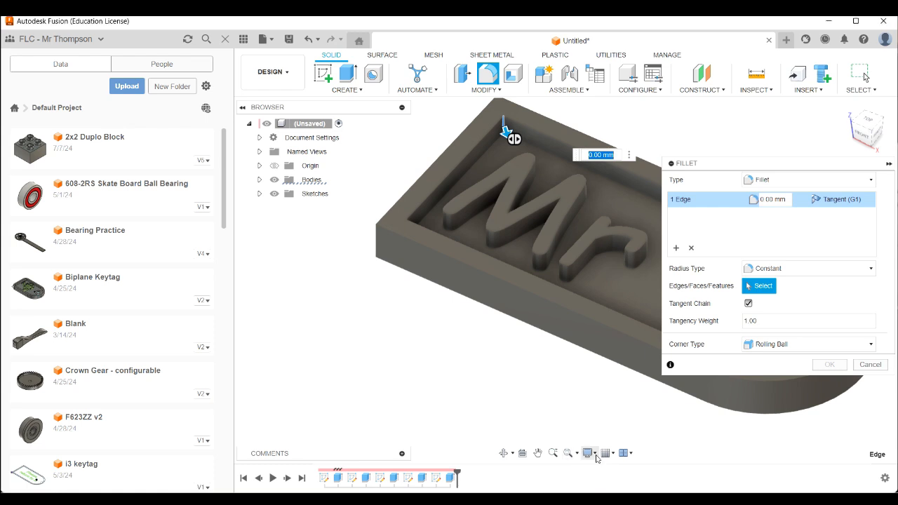
click(596, 457)
mouse_move(619, 374)
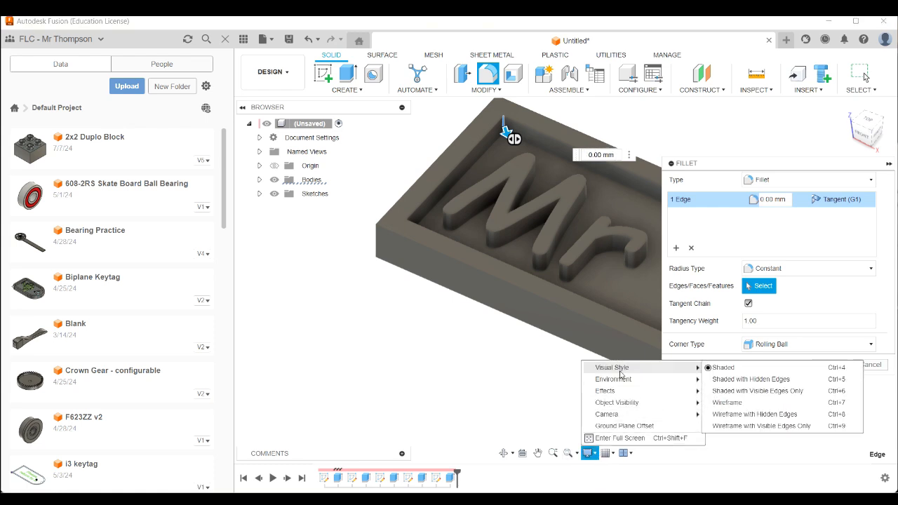
click(735, 378)
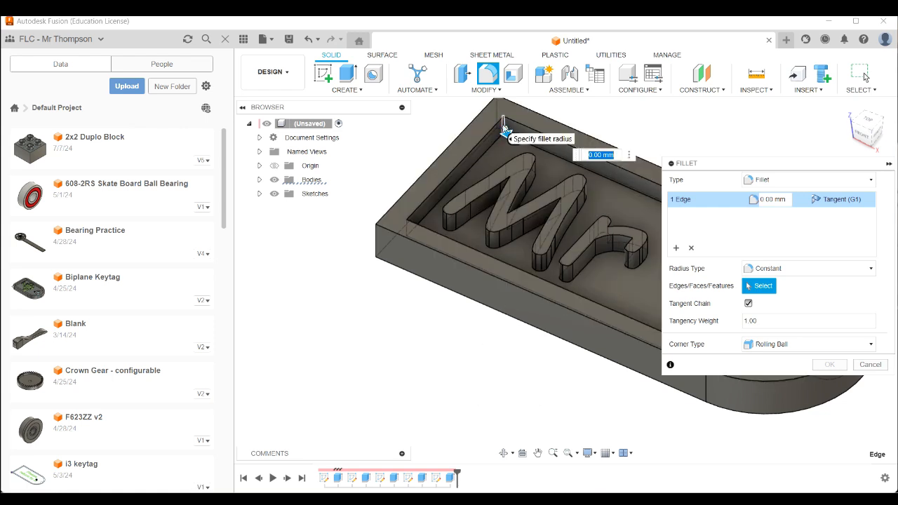
Step: Add the other inside corner edge at the square end and set the fillet radius to 2 mm
click(414, 232)
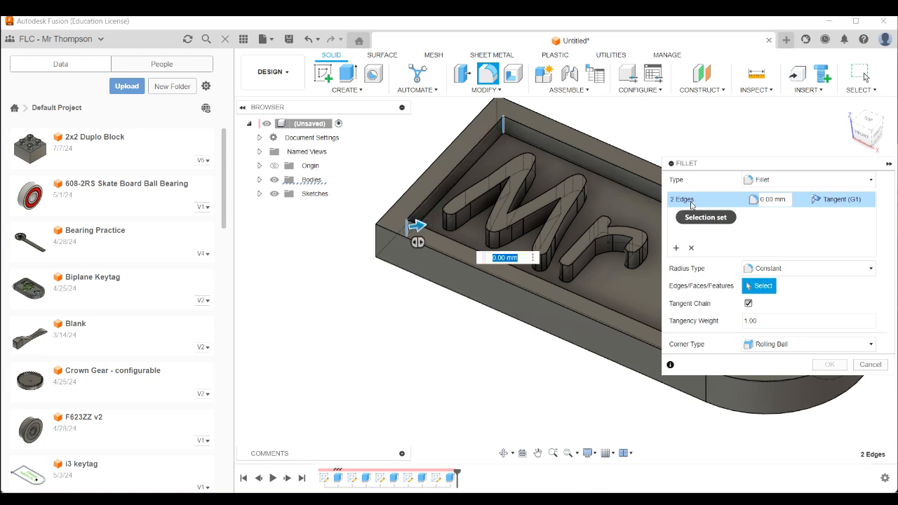
click(789, 198)
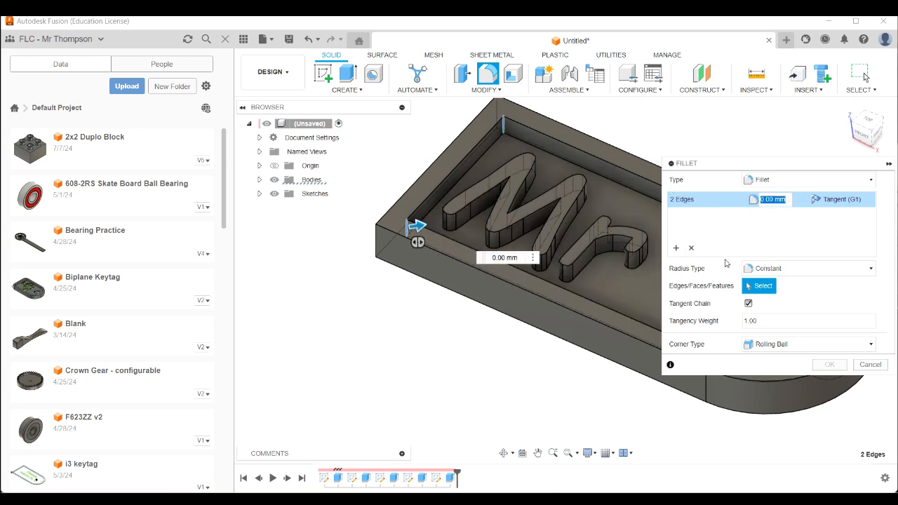
text(4)
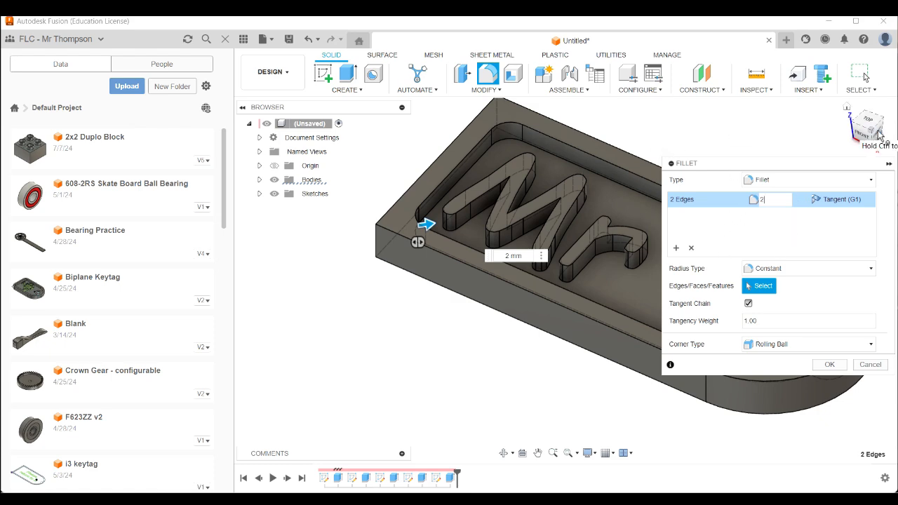
mouse_move(868, 132)
mouse_down()
mouse_move(890, 117)
mouse_move(871, 131)
mouse_up()
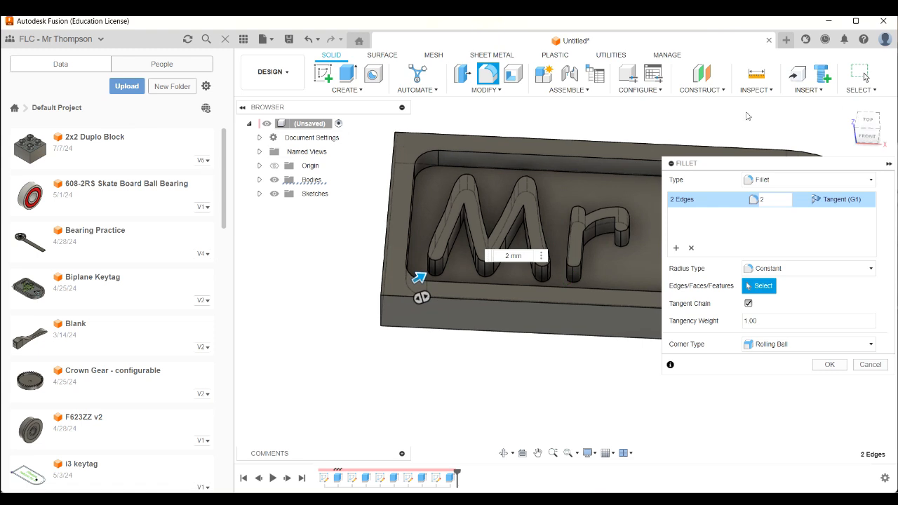
drag(864, 130, 867, 129)
Step: Add a second selection set with the square end's two outside corner edges at 4 mm radius and accept the fillet
click(676, 248)
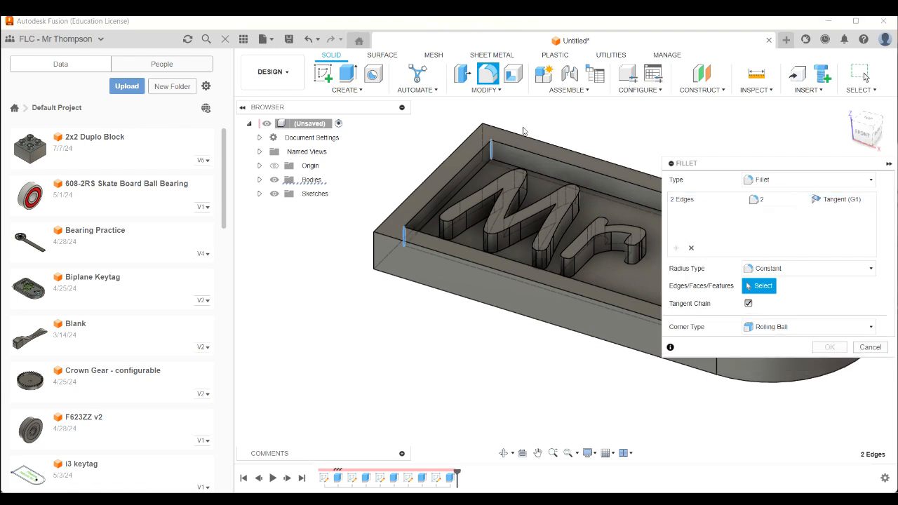
click(482, 141)
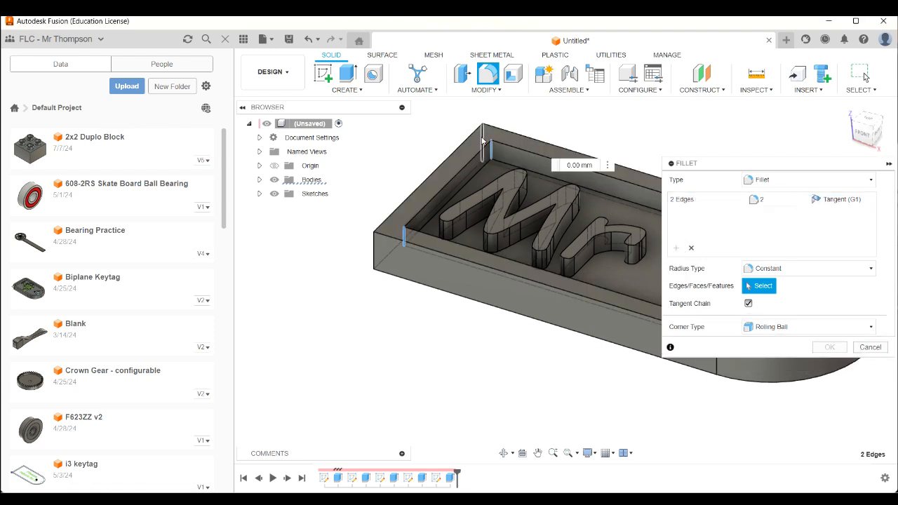
click(373, 247)
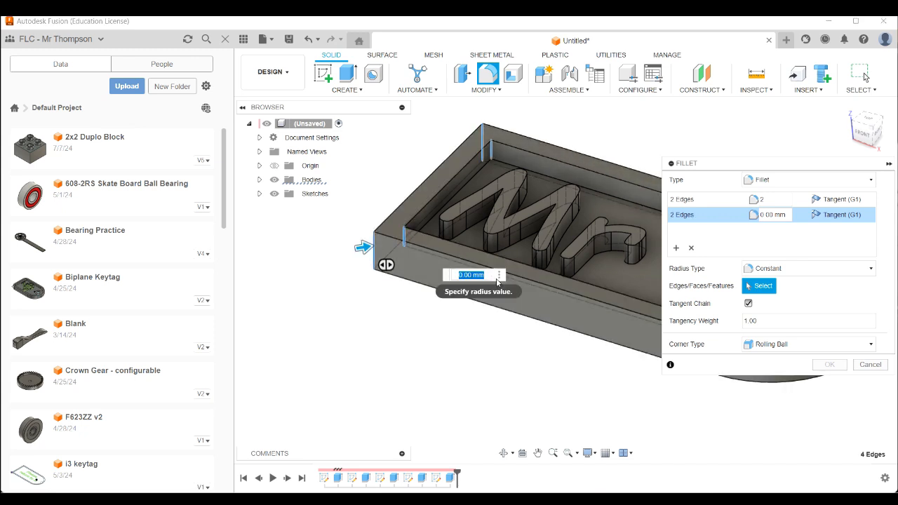
text(4)
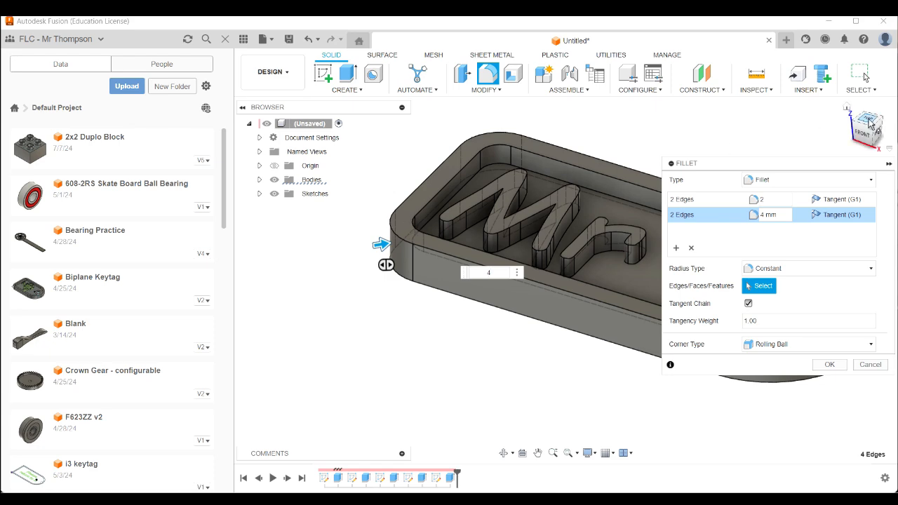
click(868, 123)
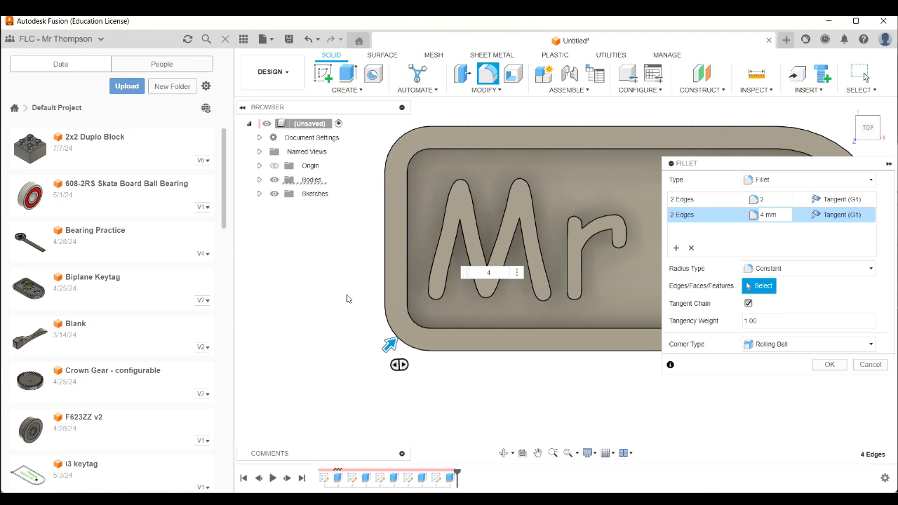
scroll(376, 294, down, 3)
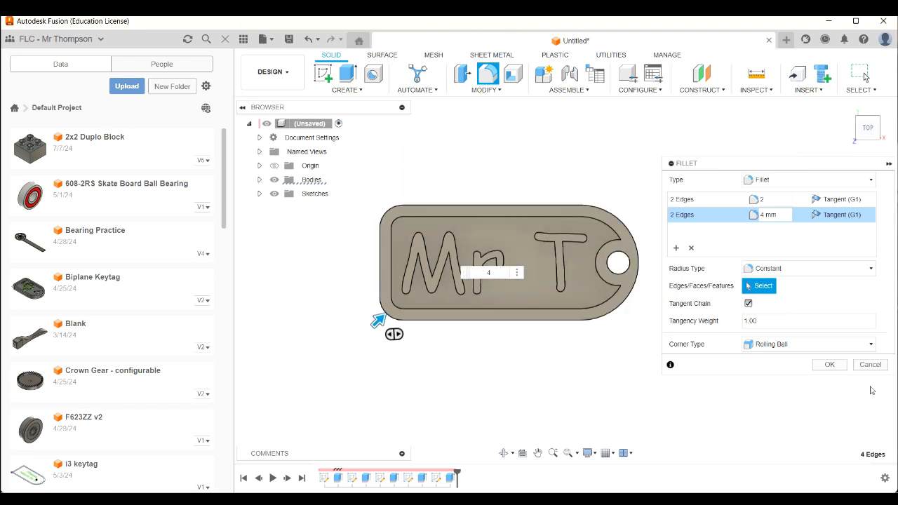
click(829, 365)
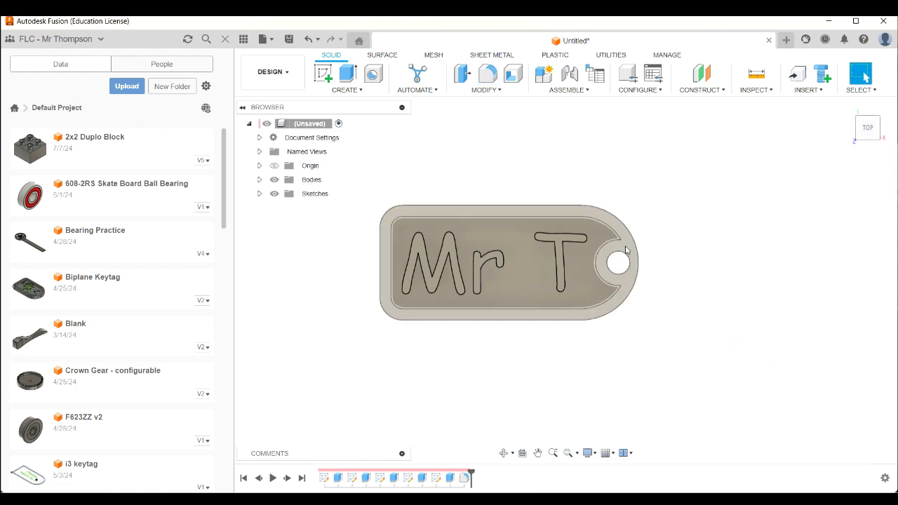
Step: Reopen the corner fillet's settings to review its selection sets and cancel the edit
drag(867, 127, 885, 104)
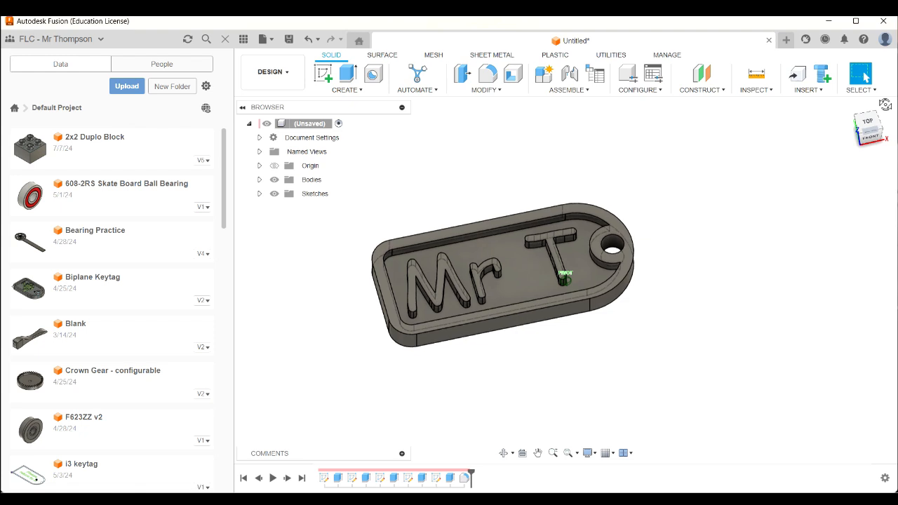
double_click(465, 479)
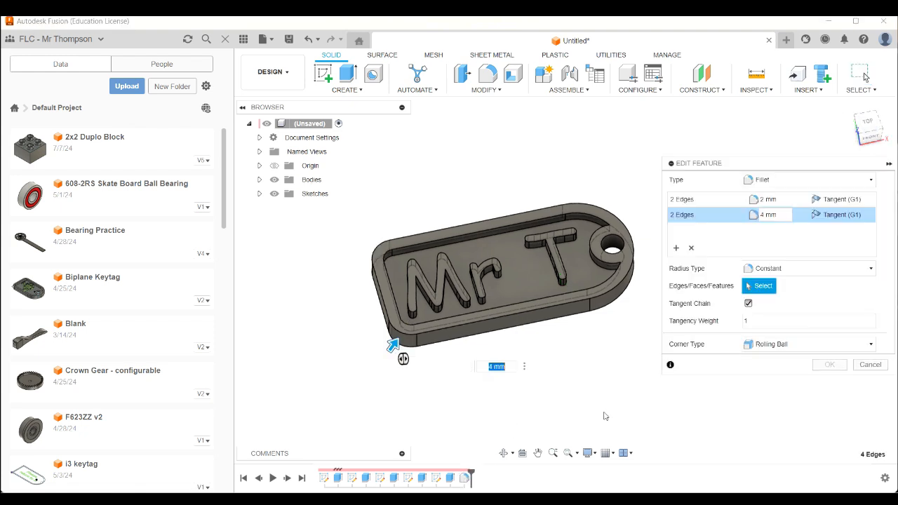
click(870, 364)
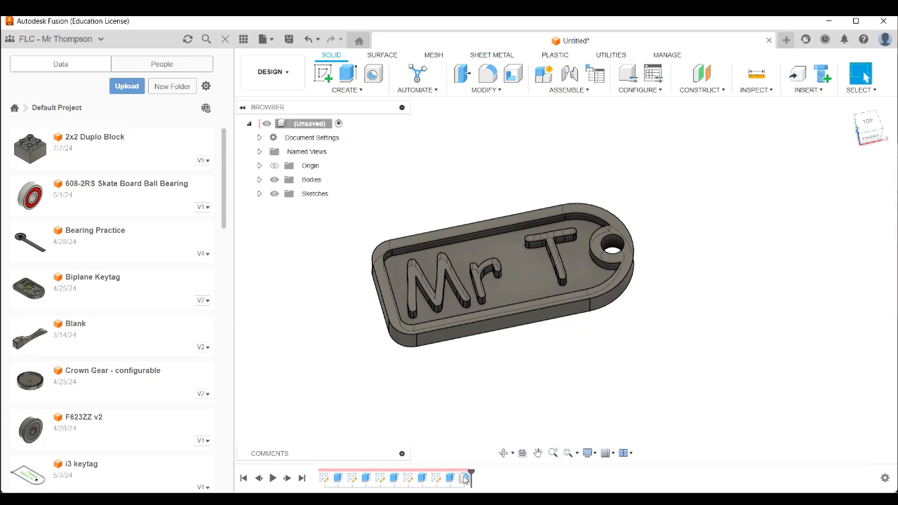
Step: Start a new Fillet, select the two vertical edges where the hole's ring meets the border, and remove that selection set
click(488, 73)
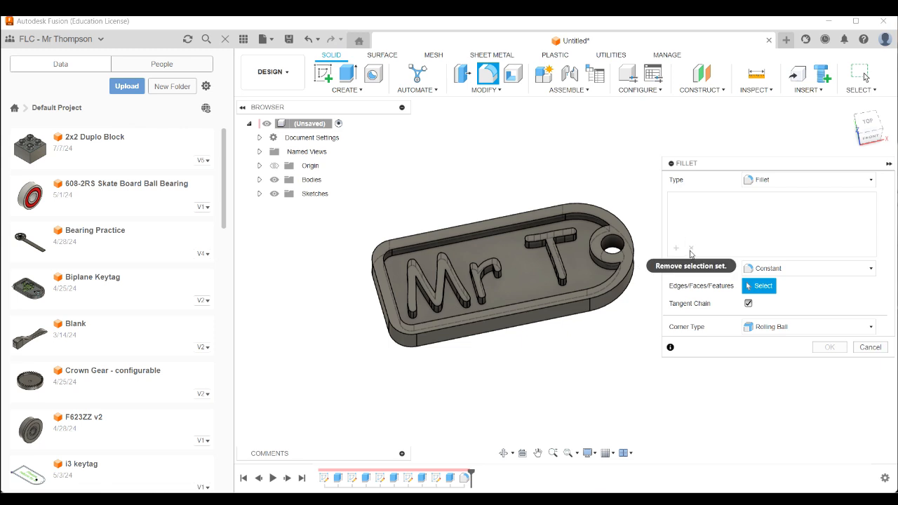
scroll(611, 230, up, 5)
click(606, 226)
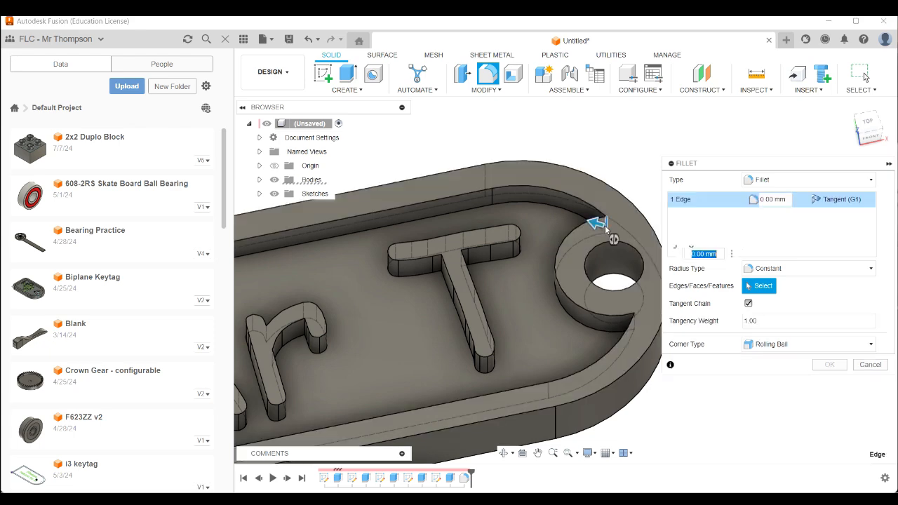
scroll(610, 247, down, 5)
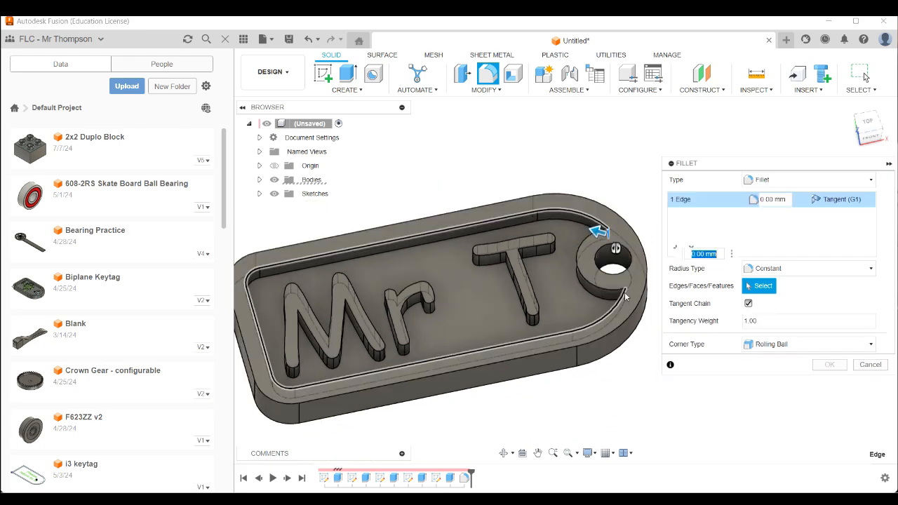
scroll(624, 287, up, 6)
click(626, 289)
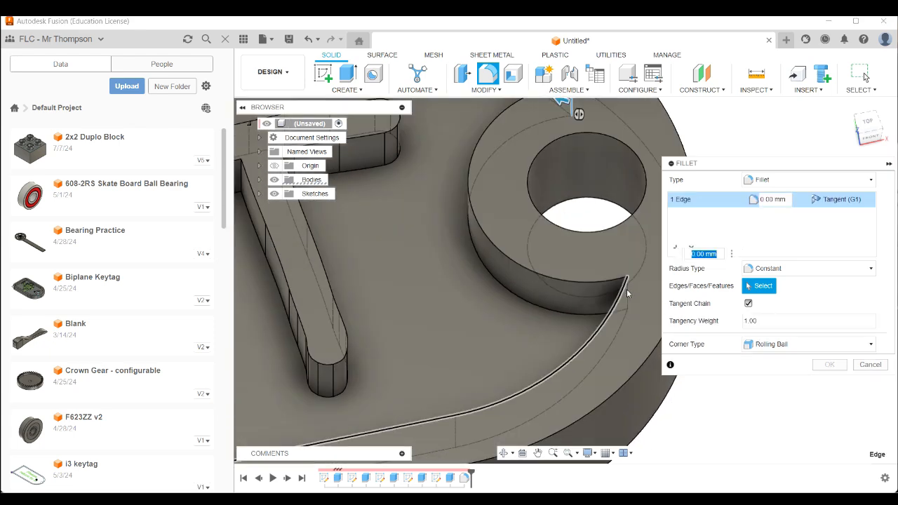
scroll(624, 293, down, 4)
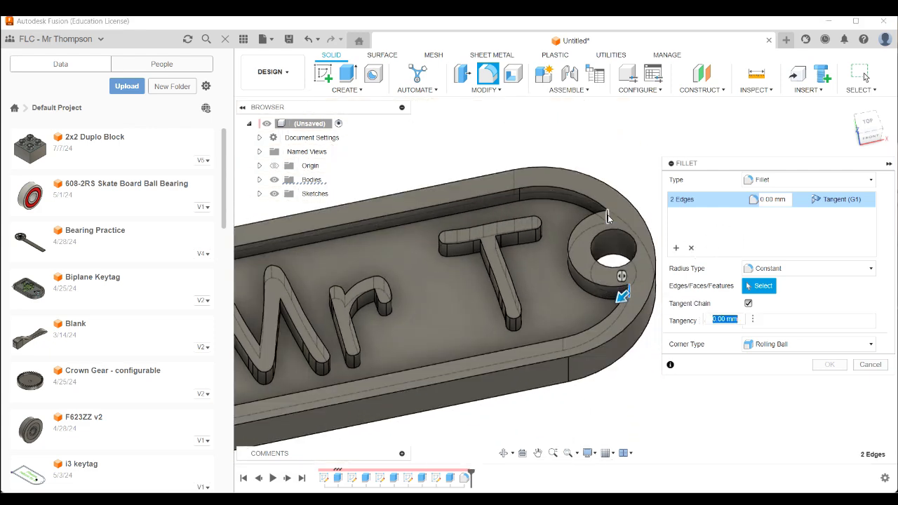
click(691, 249)
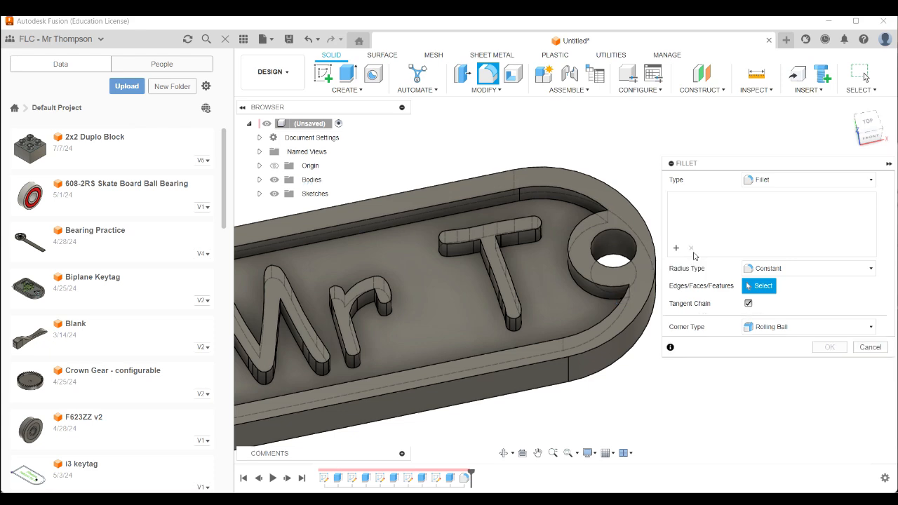
Step: Fillet the two vertical edges where the hole's ring meets the border with a 1 mm radius
scroll(614, 227, up, 3)
click(602, 212)
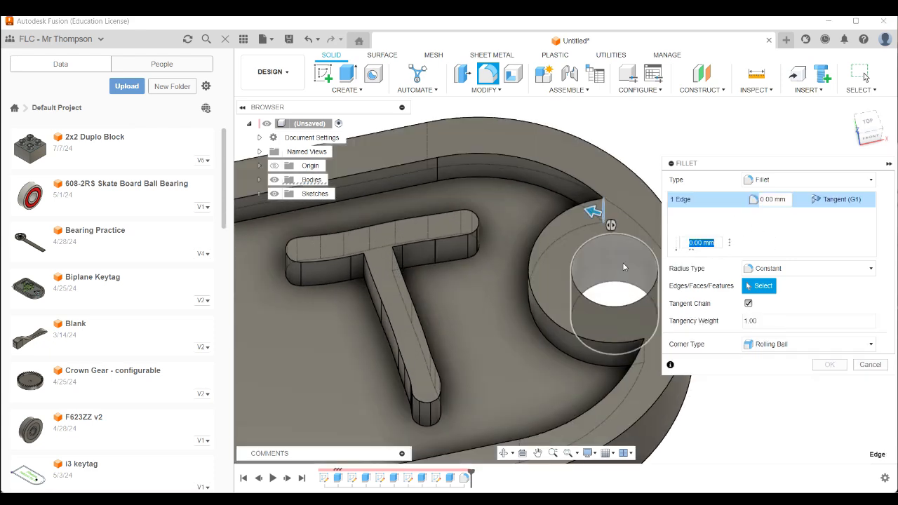
click(645, 354)
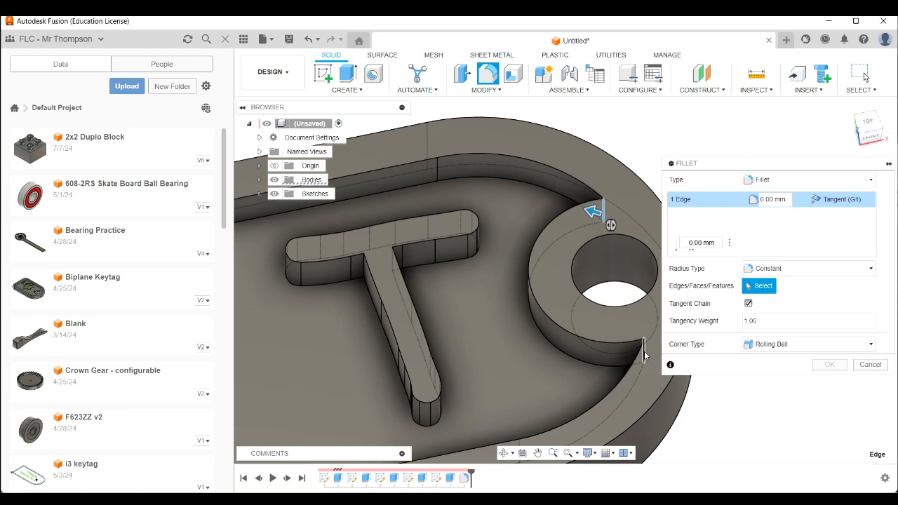
scroll(643, 355, down, 5)
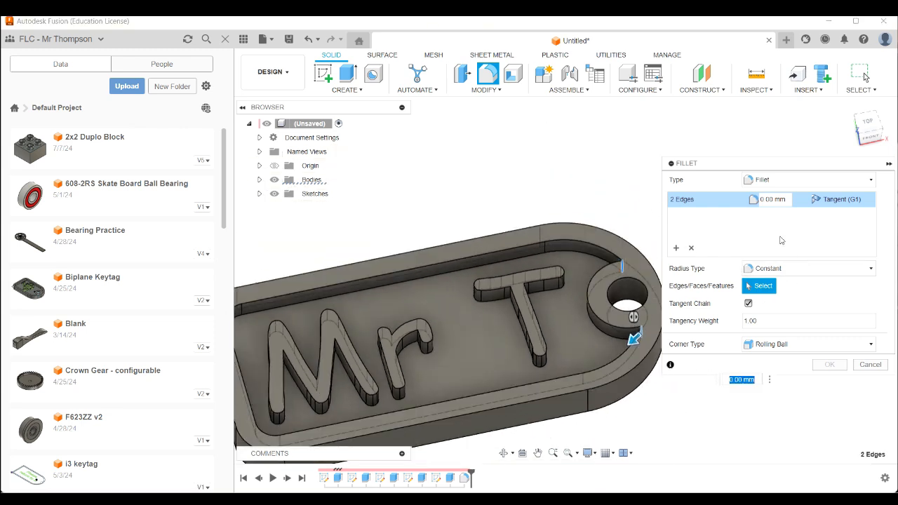
click(787, 200)
drag(729, 207, 735, 198)
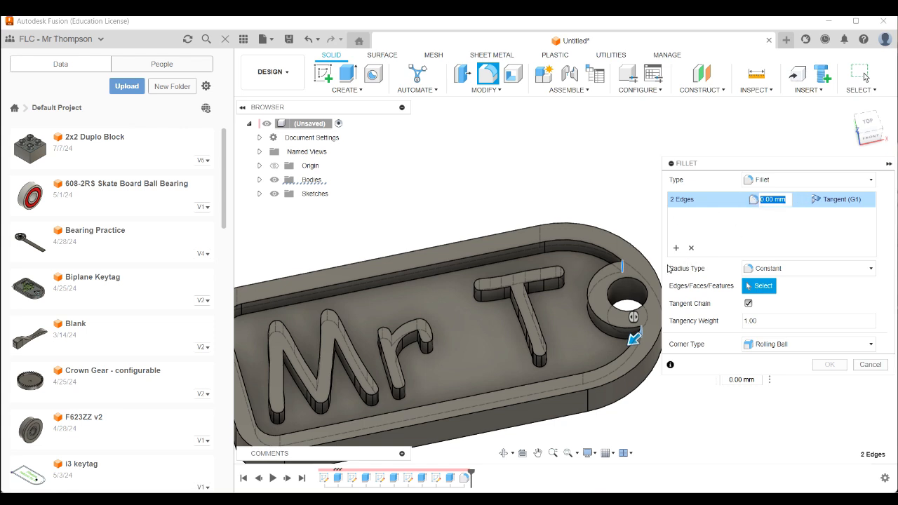
text(1)
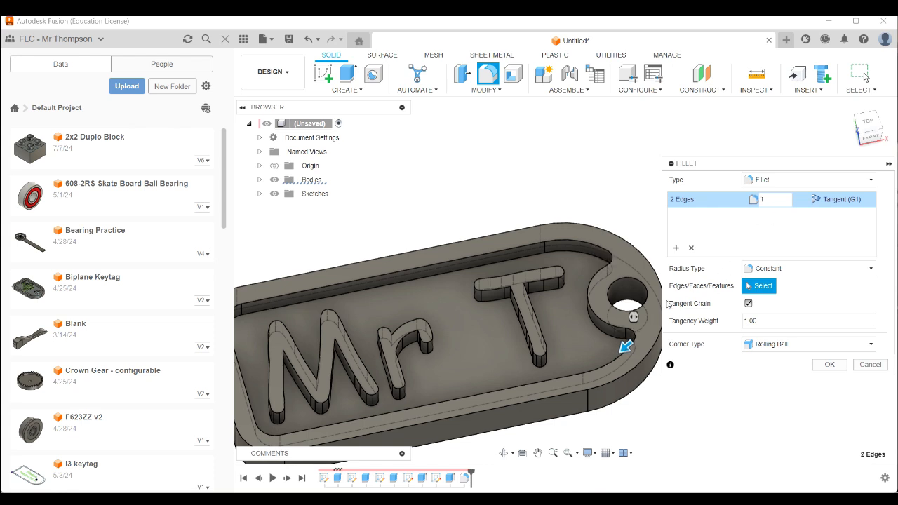
click(832, 366)
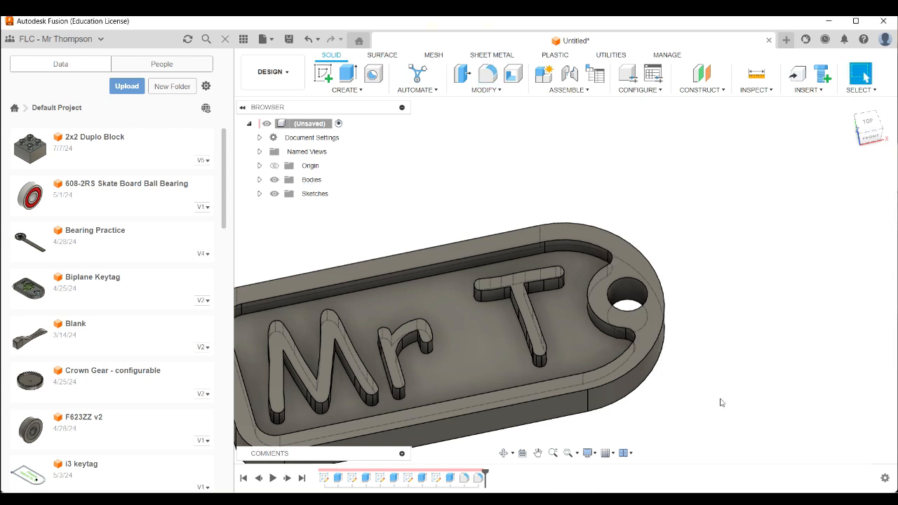
Step: Reopen the square-end corner fillet and the ring fillet in turn to review their edge sets and radii
scroll(719, 397, down, 4)
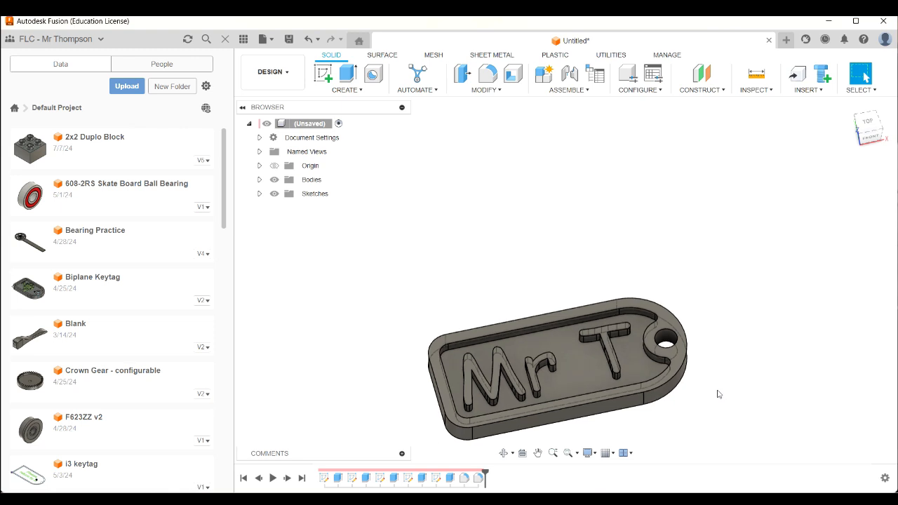
double_click(476, 478)
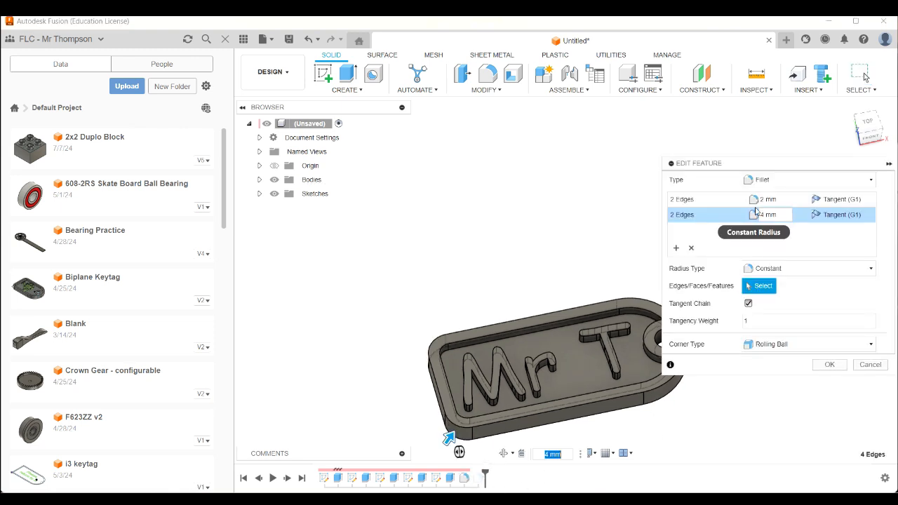
click(870, 364)
double_click(479, 478)
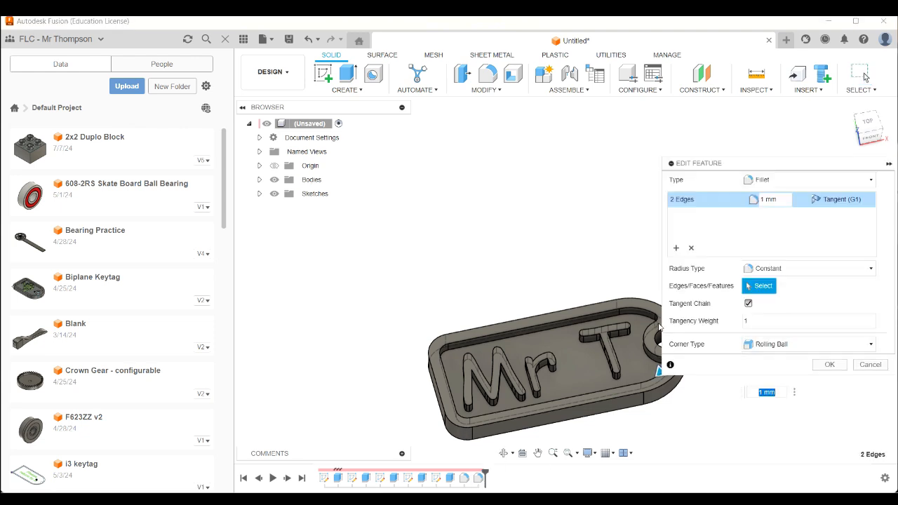
click(829, 364)
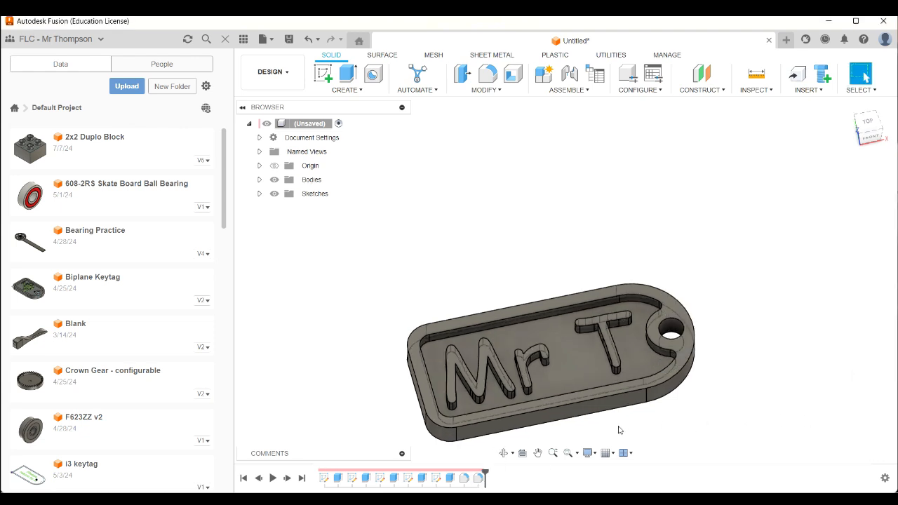
Step: Save the design as "Keytag" in the Default Project
click(862, 152)
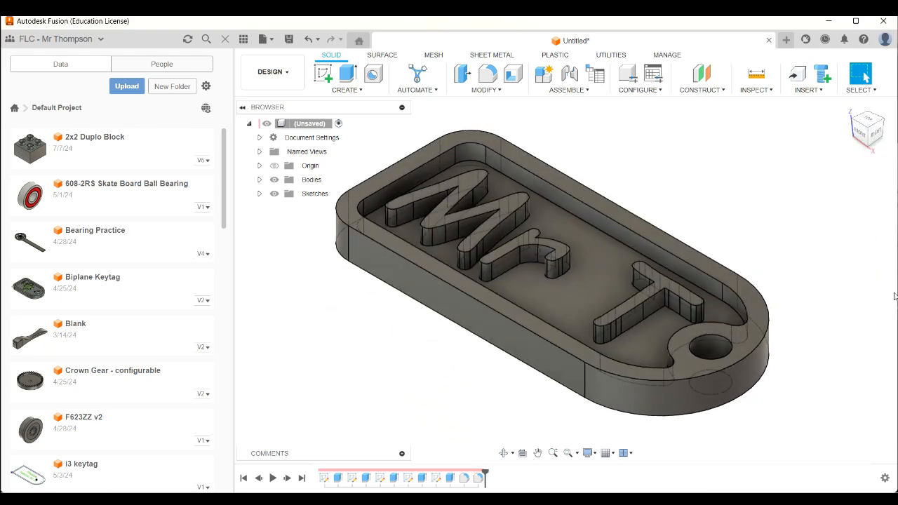
mouse_move(861, 129)
mouse_down()
mouse_move(882, 138)
mouse_move(864, 135)
mouse_up()
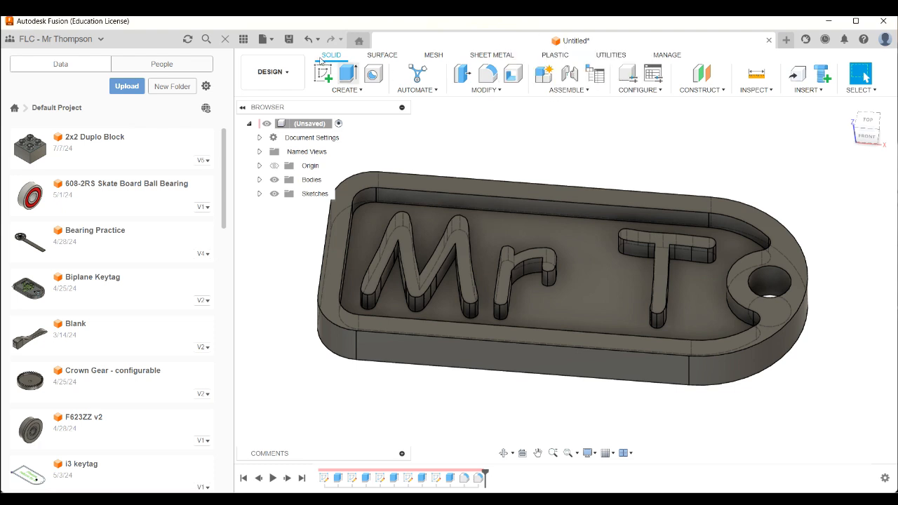
click(288, 39)
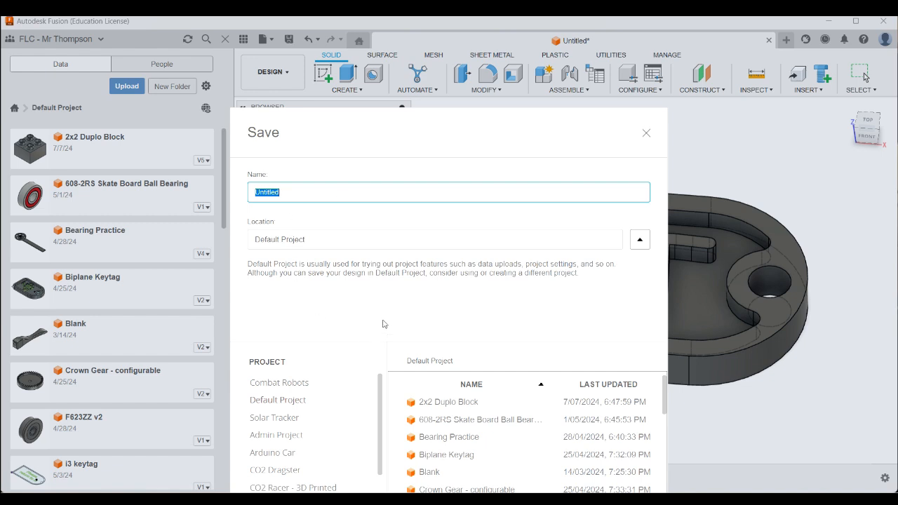
text(Keytag)
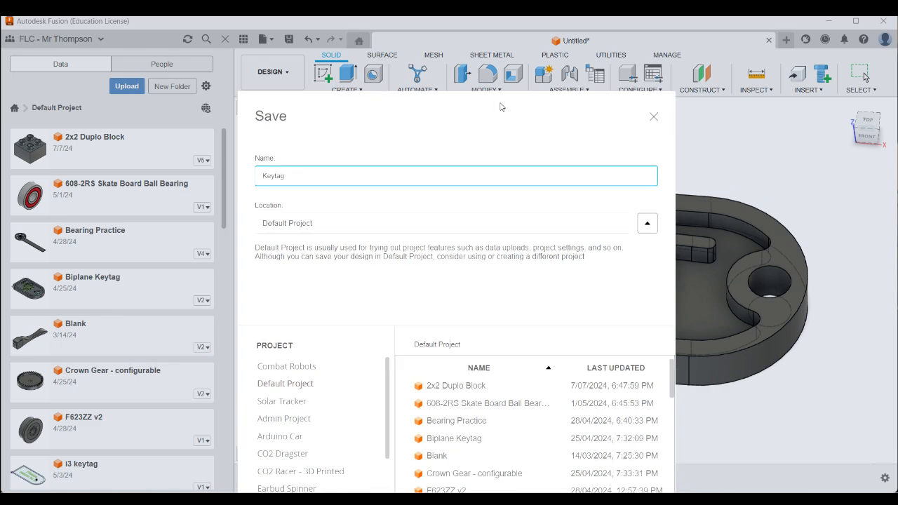
click(649, 464)
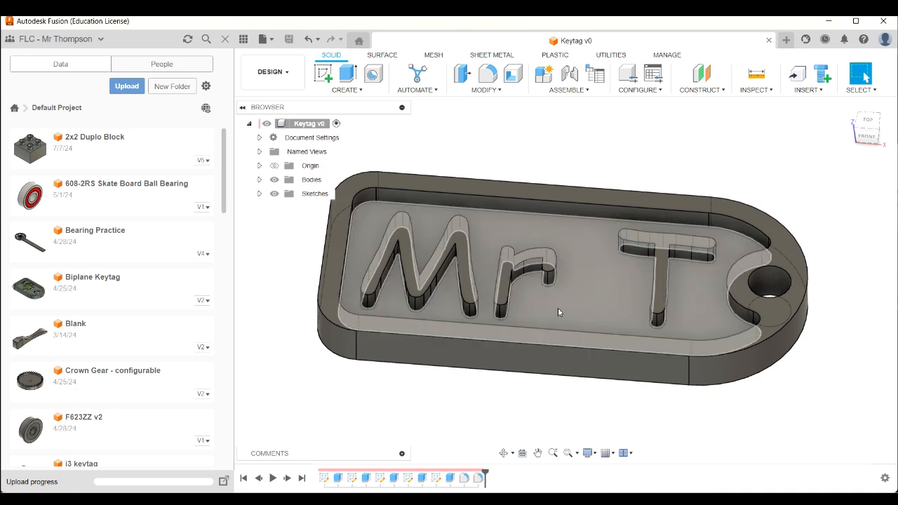
Step: Expand the design's Bodies and Sketches folders to examine their contents, and collapse both again
scroll(628, 279, up, 2)
scroll(629, 282, down, 2)
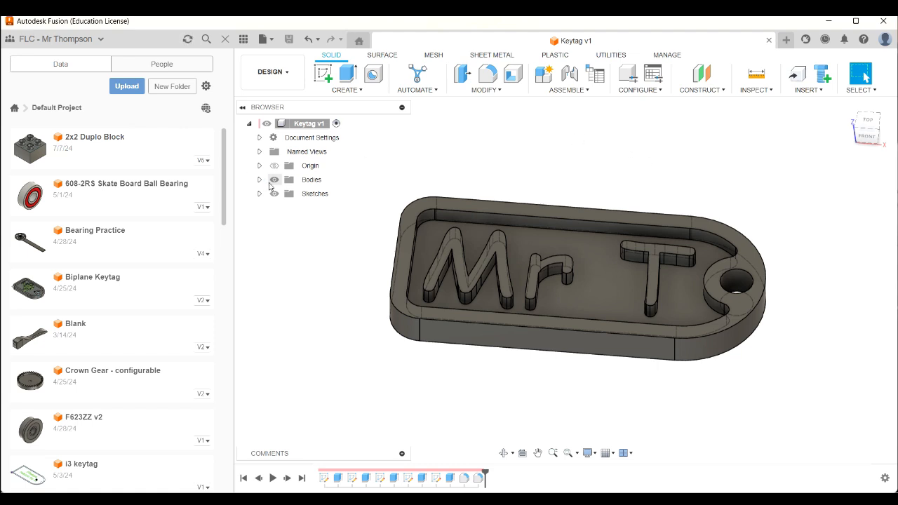
click(259, 179)
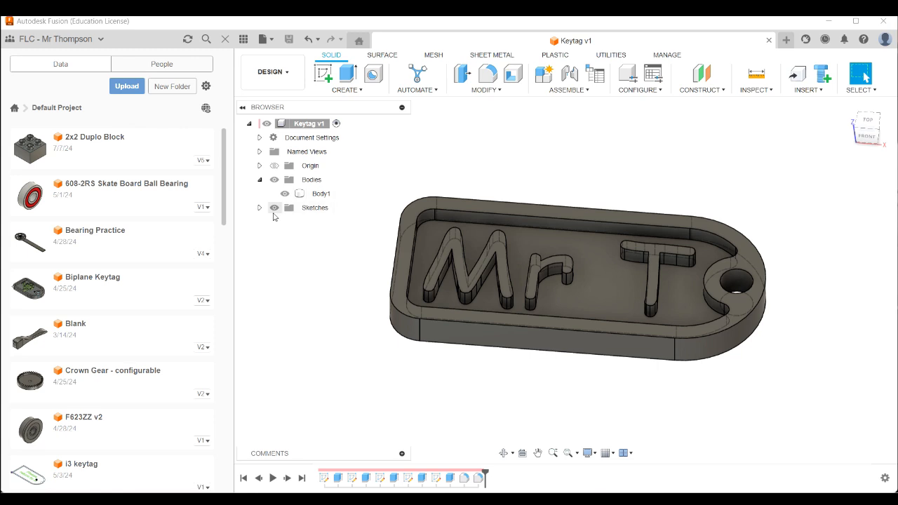
click(259, 208)
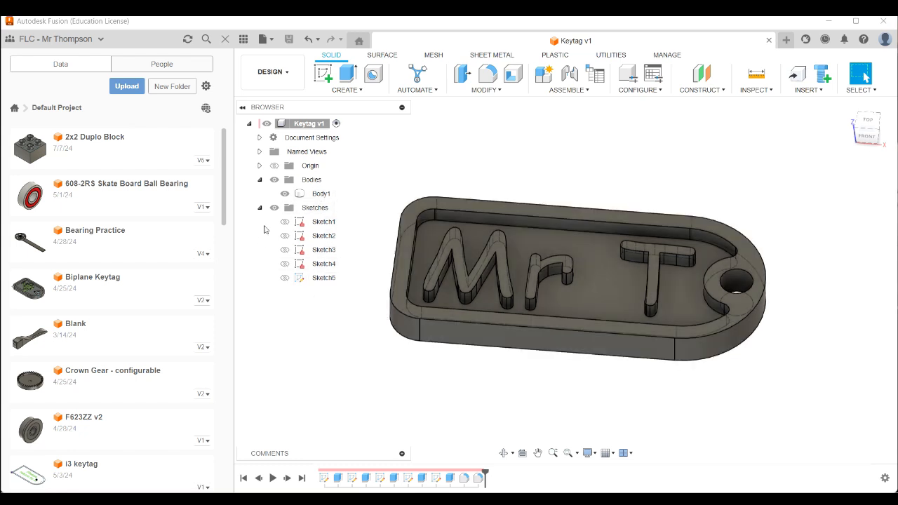
click(260, 207)
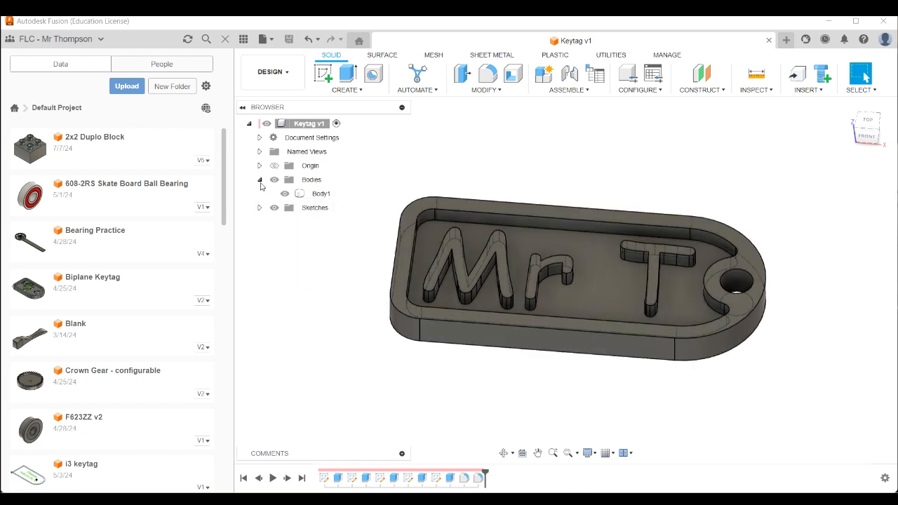
click(259, 180)
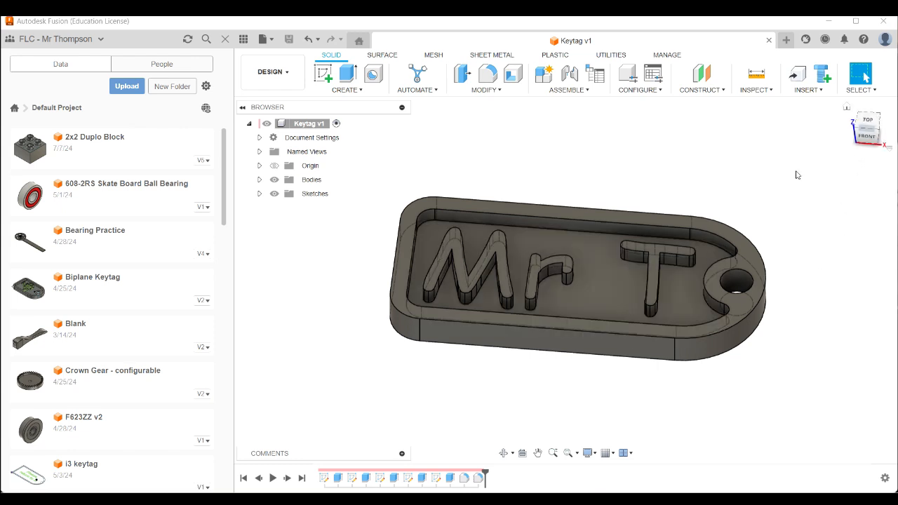
Step: Set up a 3D Print export of the key tag body as STL (Binary) in millimetres, without sending it to the print utility
click(620, 56)
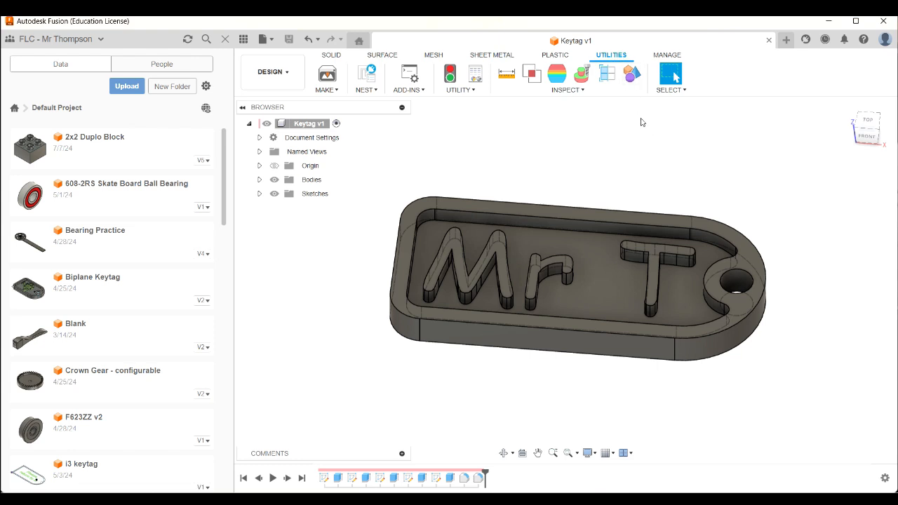
click(327, 73)
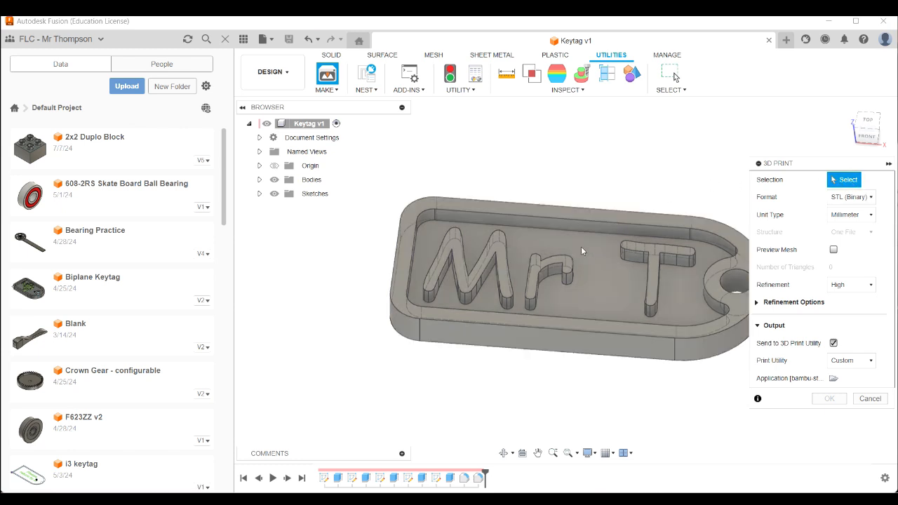
click(595, 248)
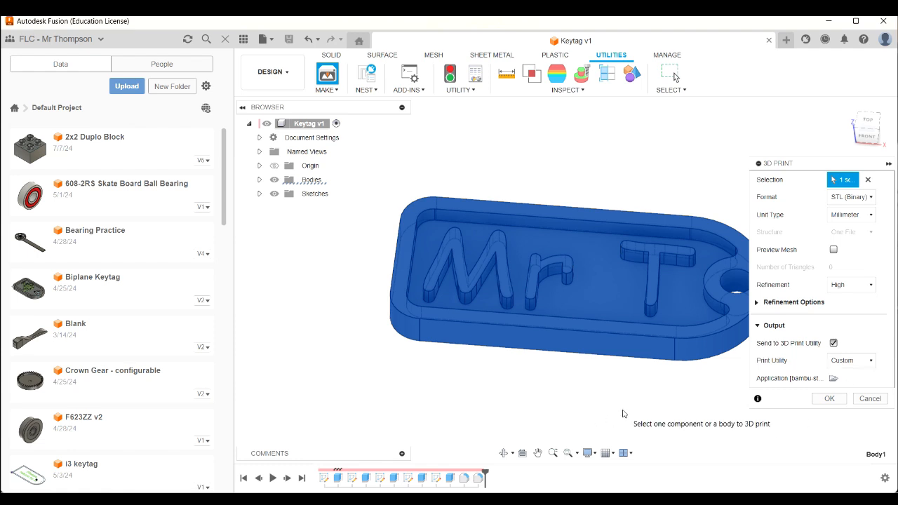
click(833, 343)
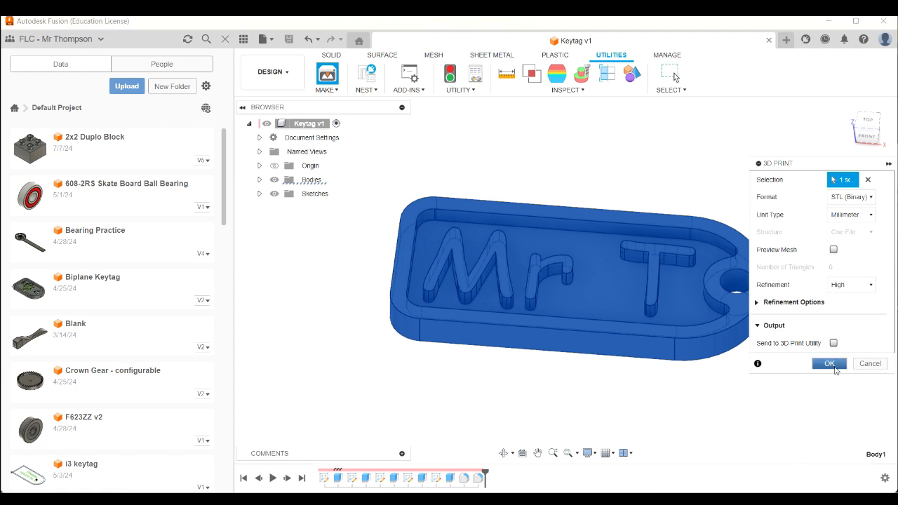
click(833, 367)
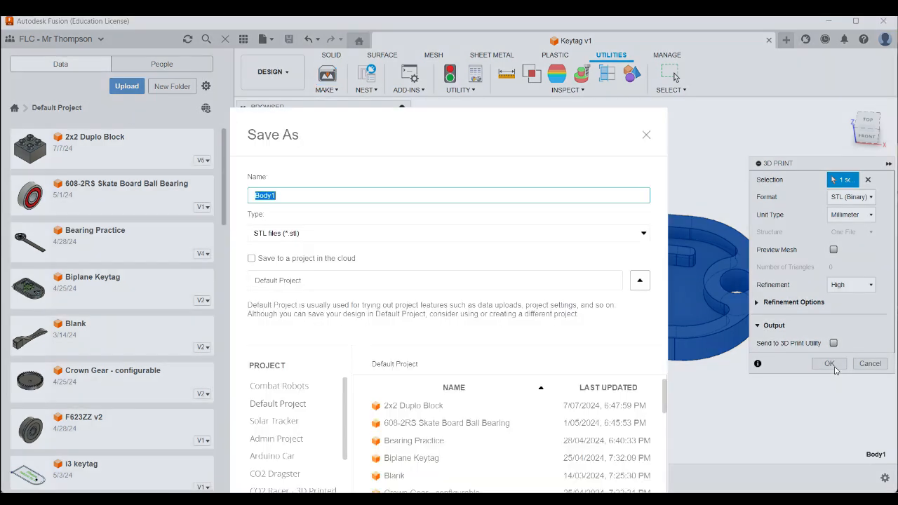
Step: Name the STL file "Keytag" and collapse the cloud project list in the save dialog
drag(475, 120, 377, 36)
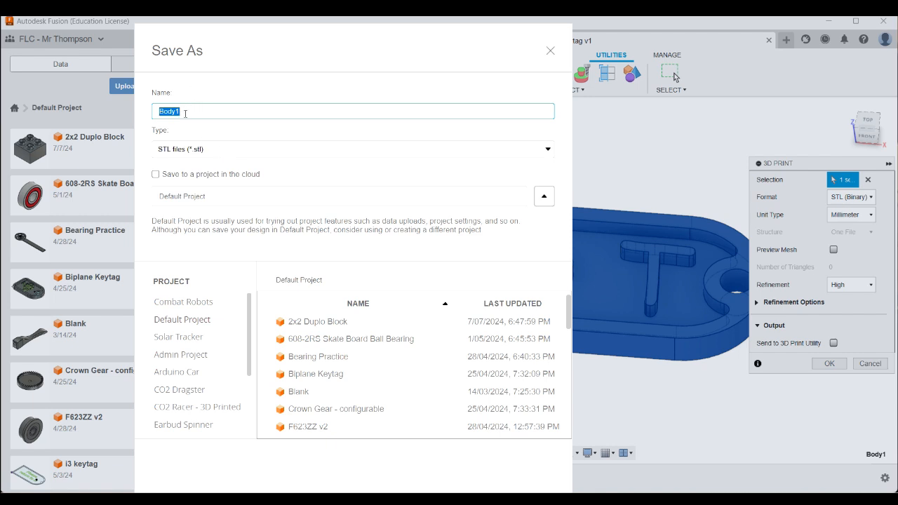
text(Keytag)
drag(405, 41, 443, 20)
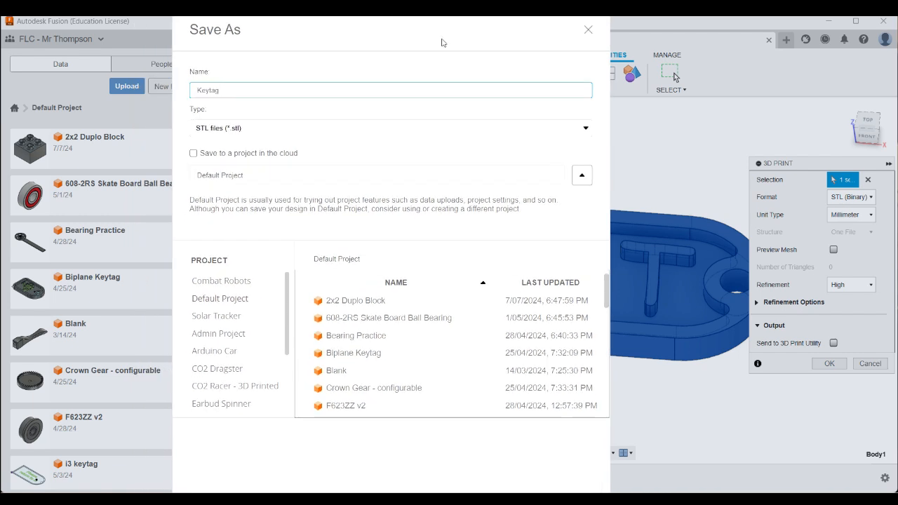
drag(525, 40, 518, 20)
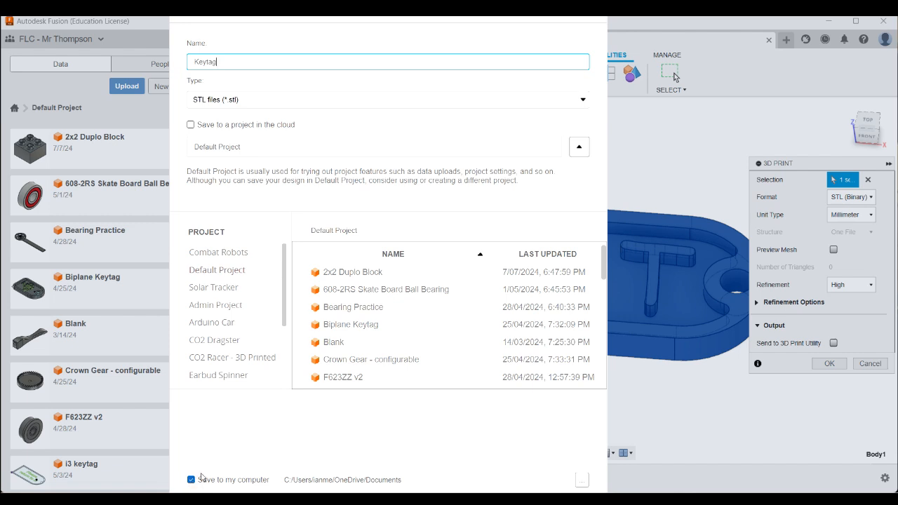
click(580, 149)
click(580, 148)
click(579, 154)
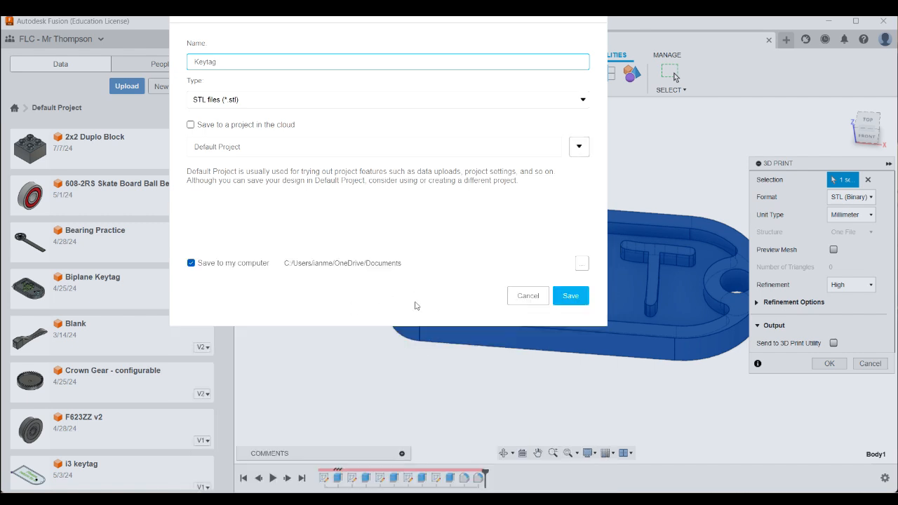
Step: Check the folder browser for the local save location, close it, and save the STL to the computer's OneDrive Documents folder
drag(477, 20, 493, 122)
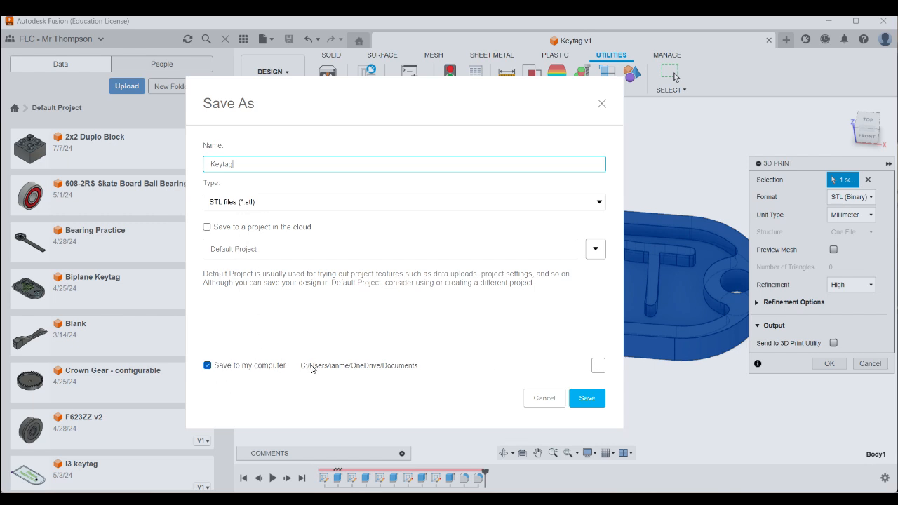
click(595, 369)
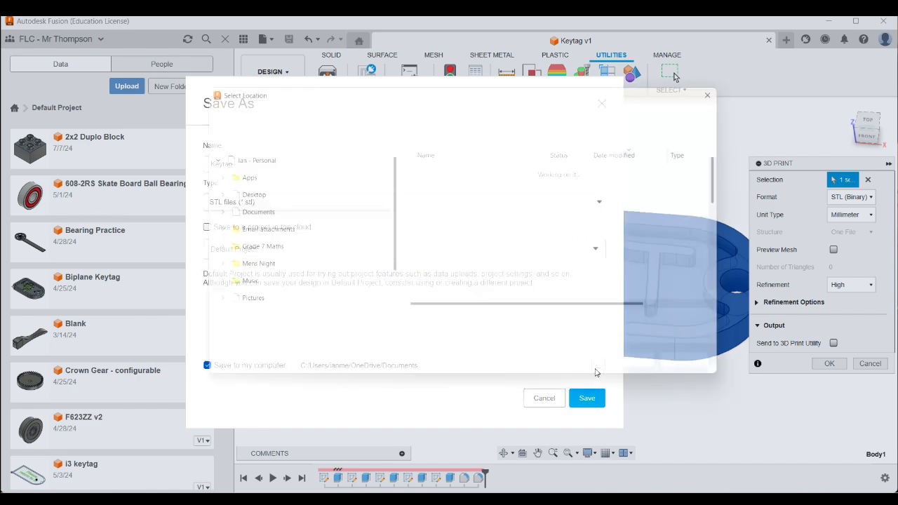
click(705, 372)
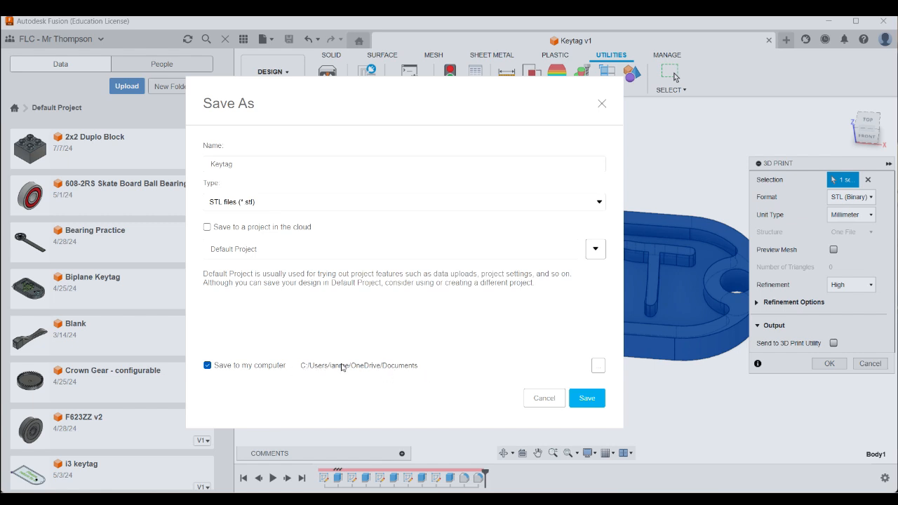
click(597, 401)
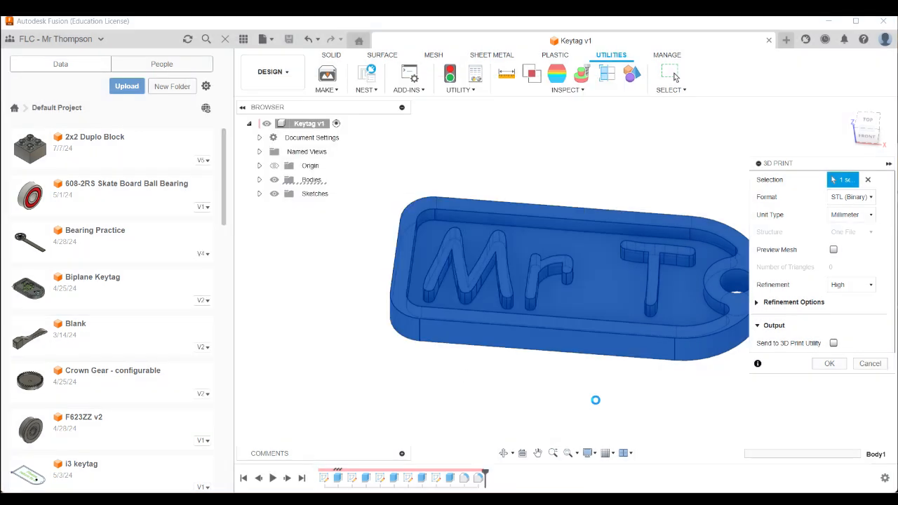